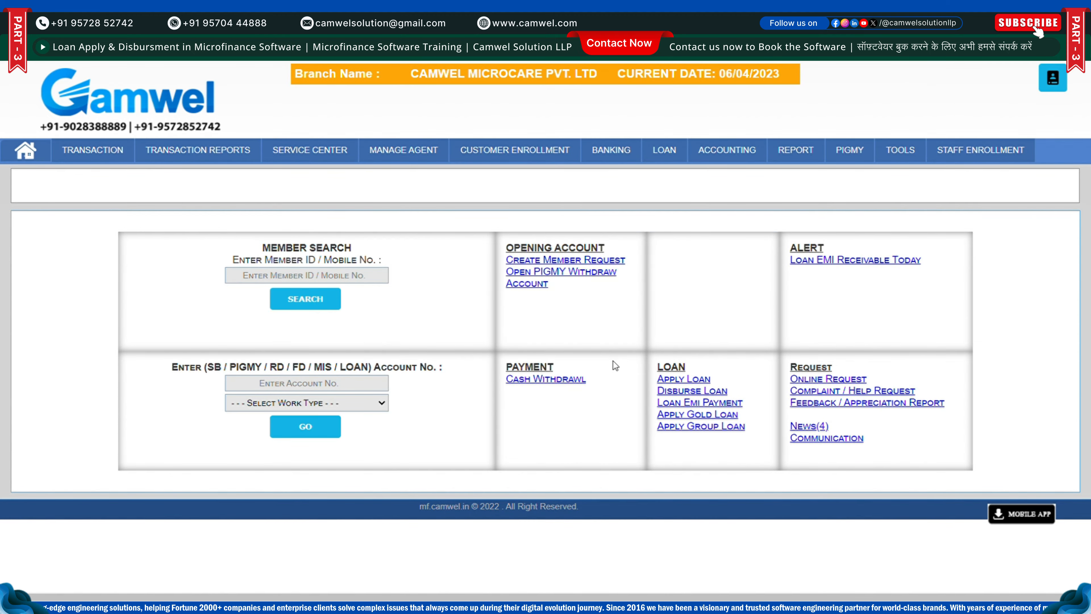
Open a new loan application for an individual loan with EMI
left_click(666, 150)
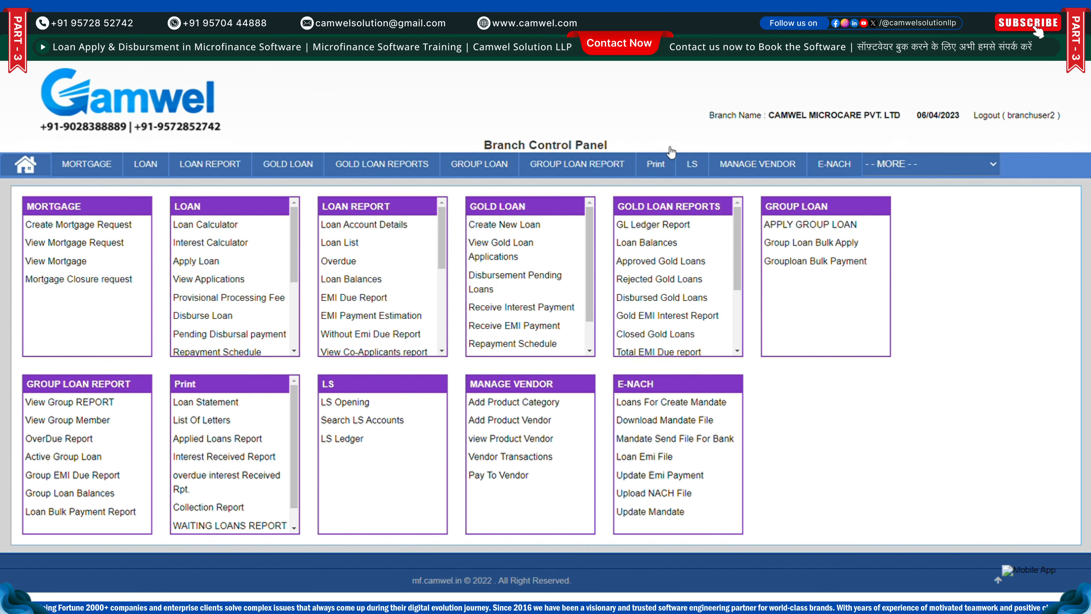
mouse_move(137, 165)
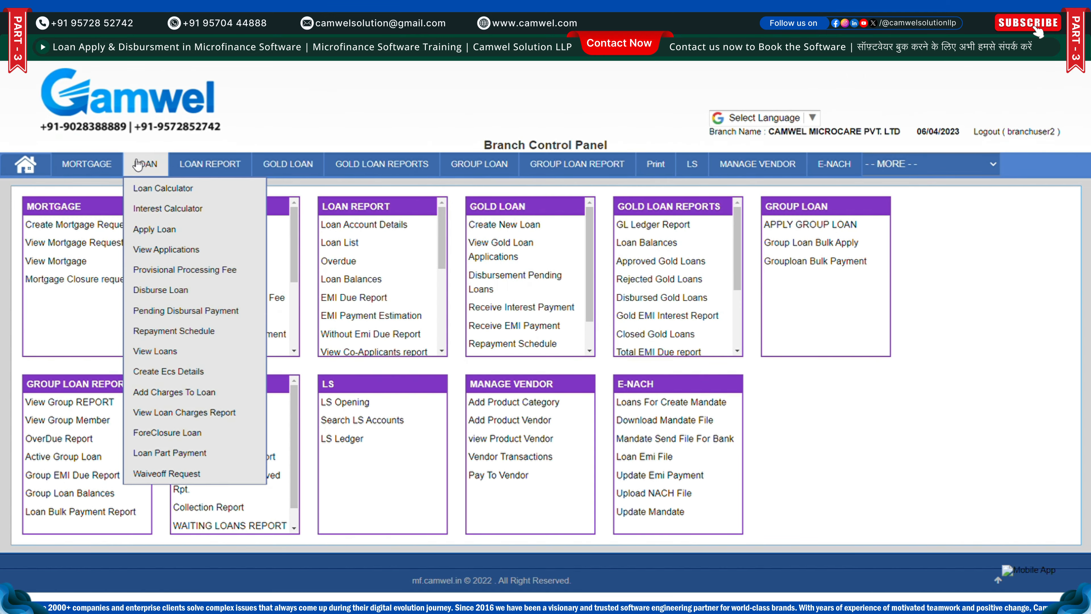
mouse_move(286, 156)
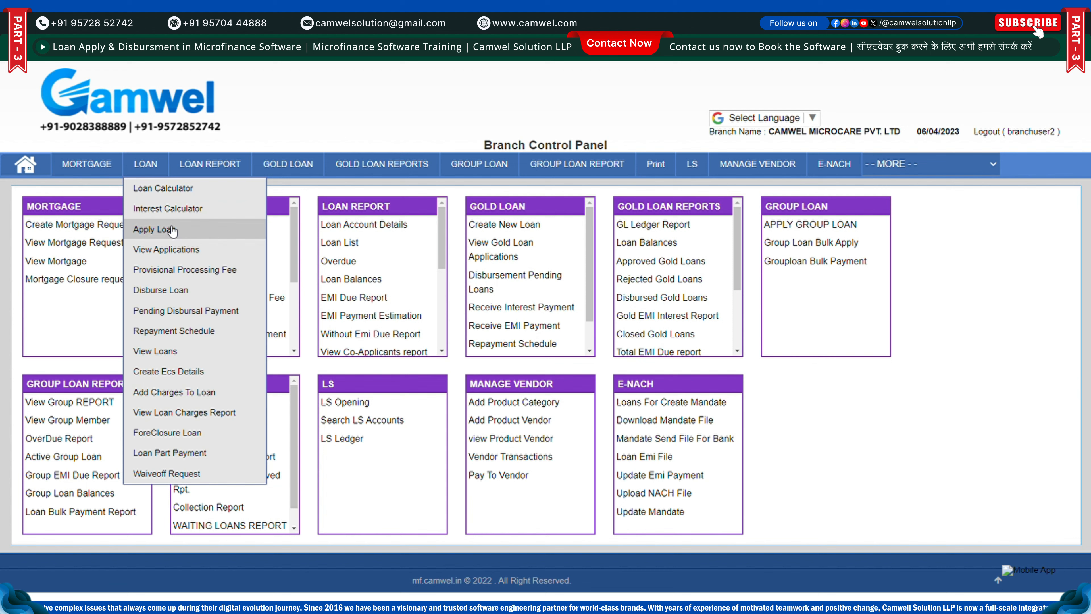
left_click(156, 231)
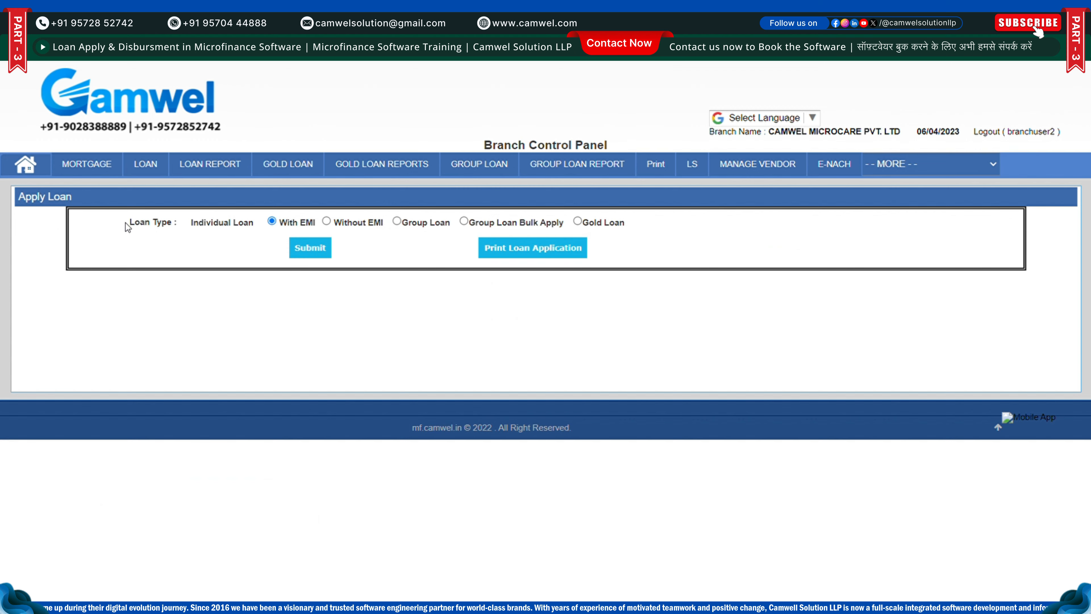
left_click_drag(128, 227, 209, 232)
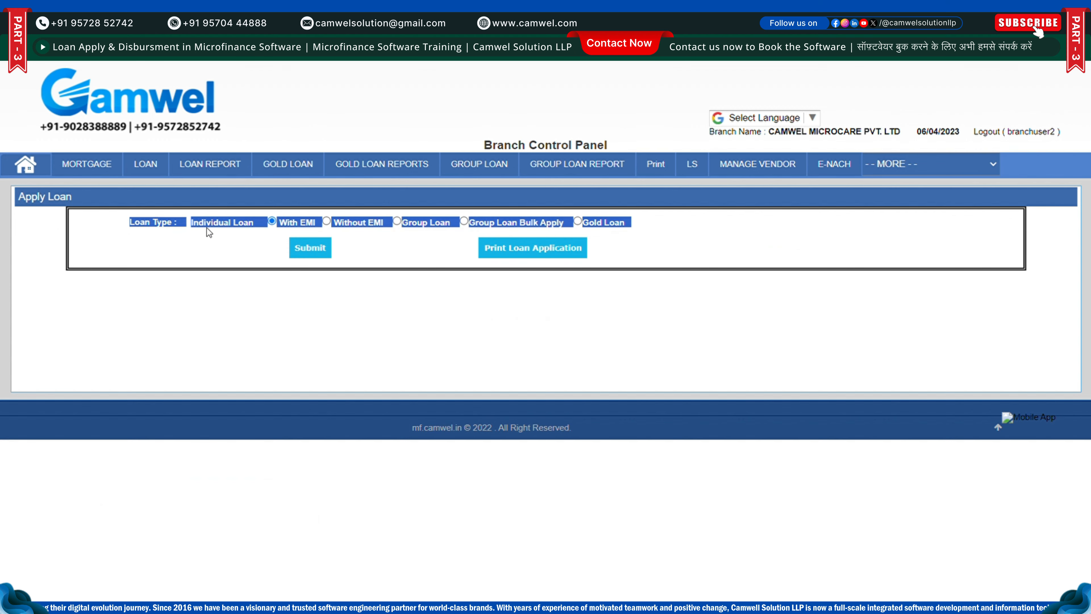
left_click(209, 232)
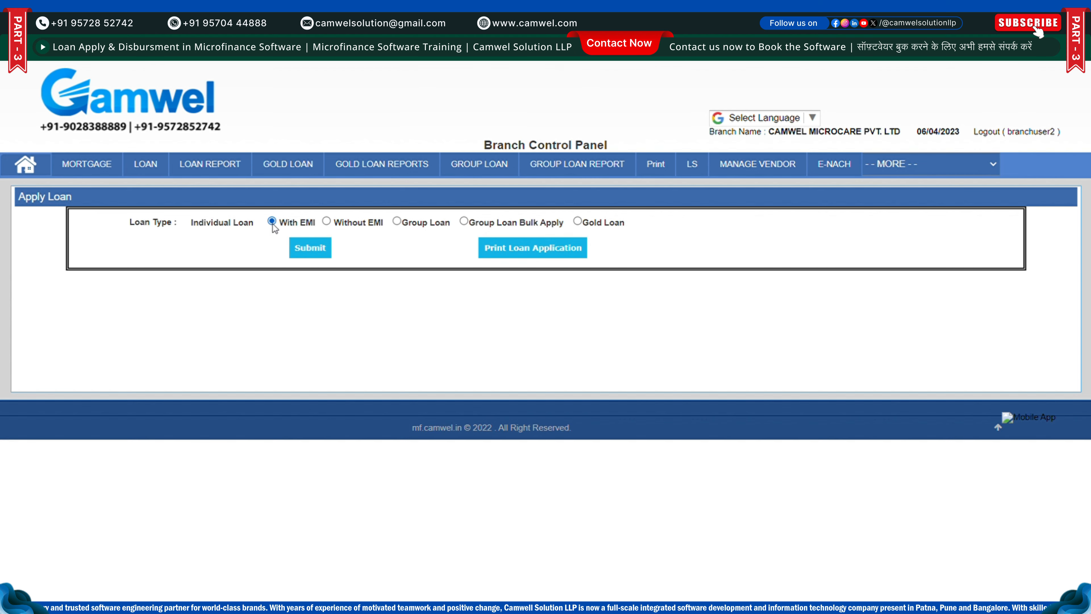
left_click(311, 252)
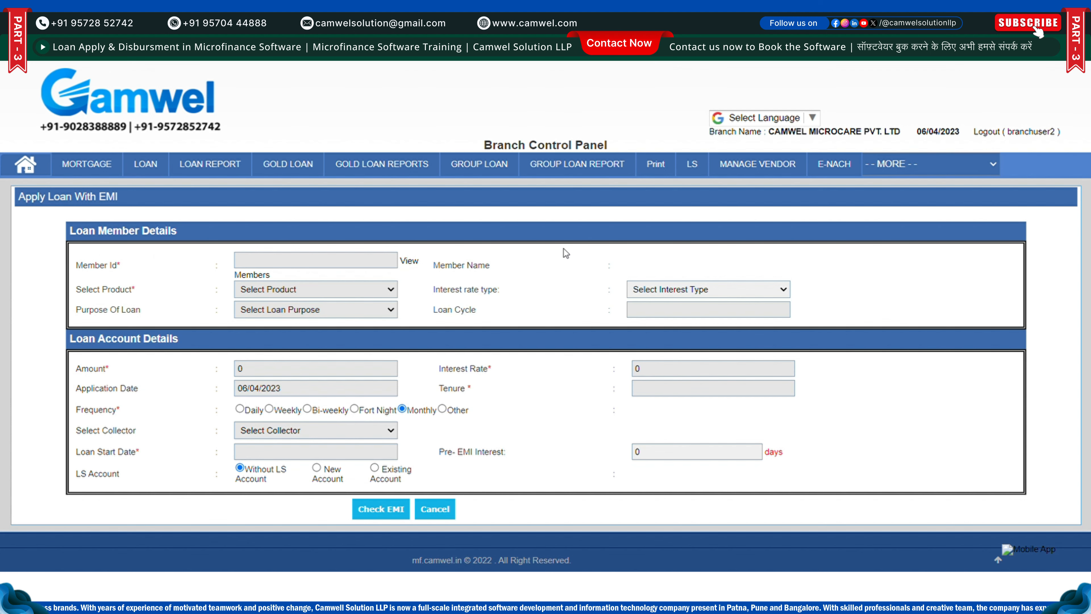
Enter the borrower's member ID in the loan member details to load the member's record
left_click(339, 267)
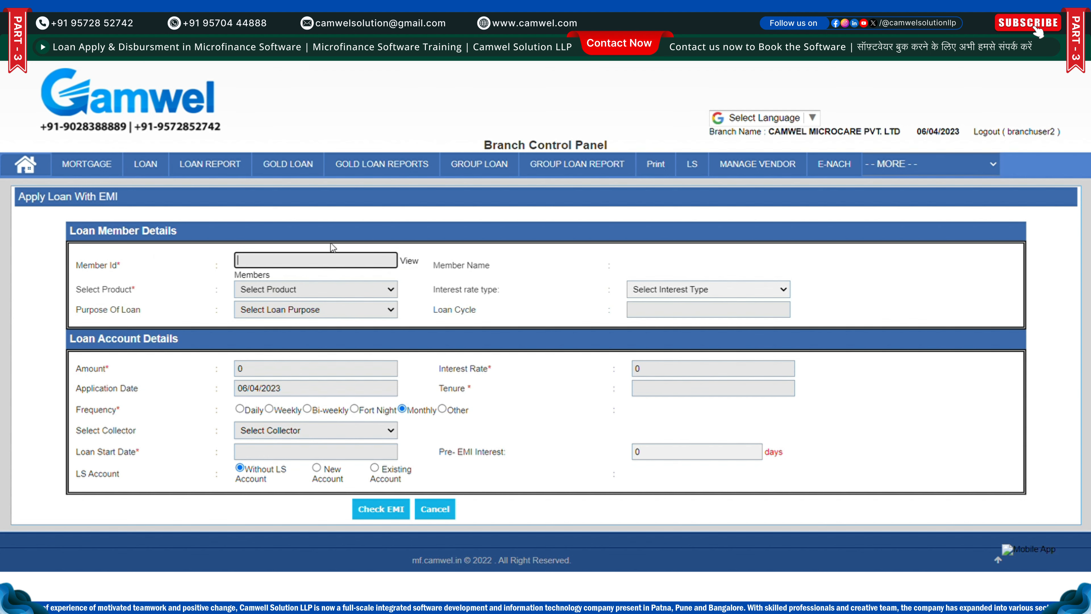
type("01000")
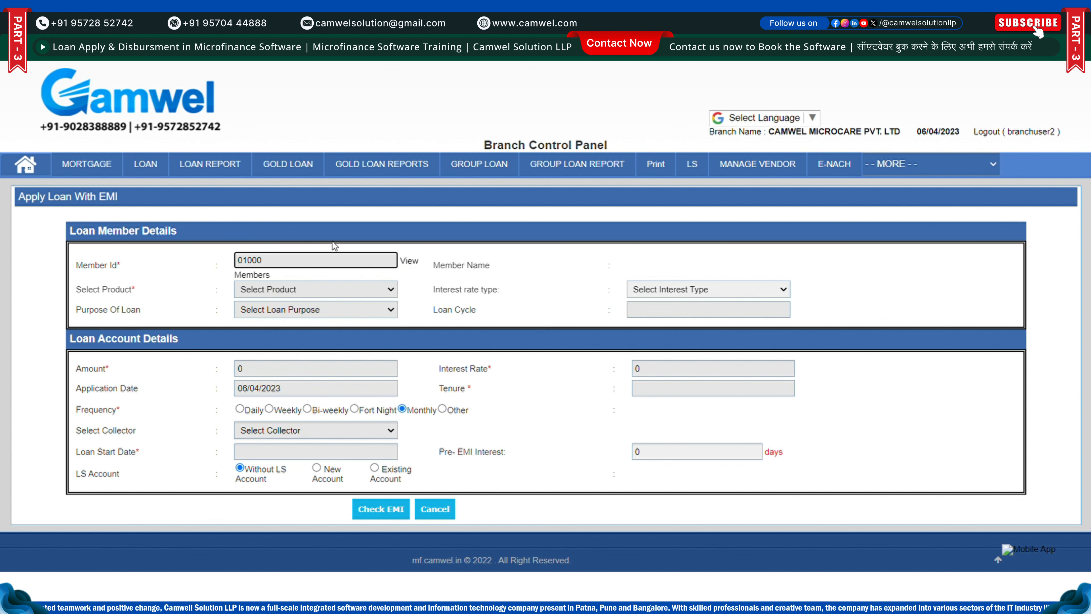
type("55")
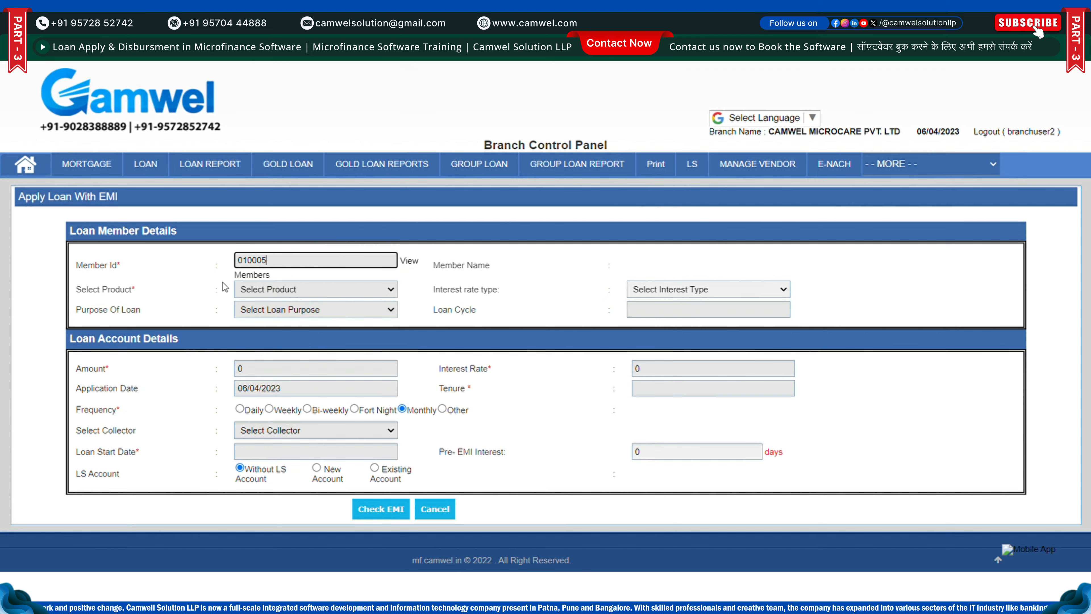
left_click(207, 282)
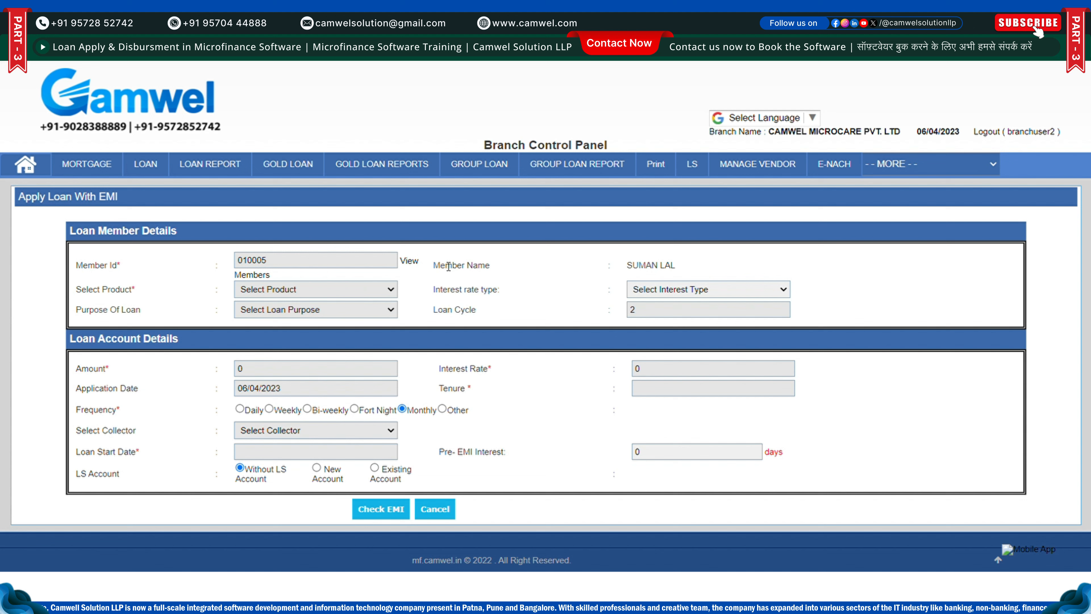
left_click_drag(427, 264, 700, 267)
left_click(699, 265)
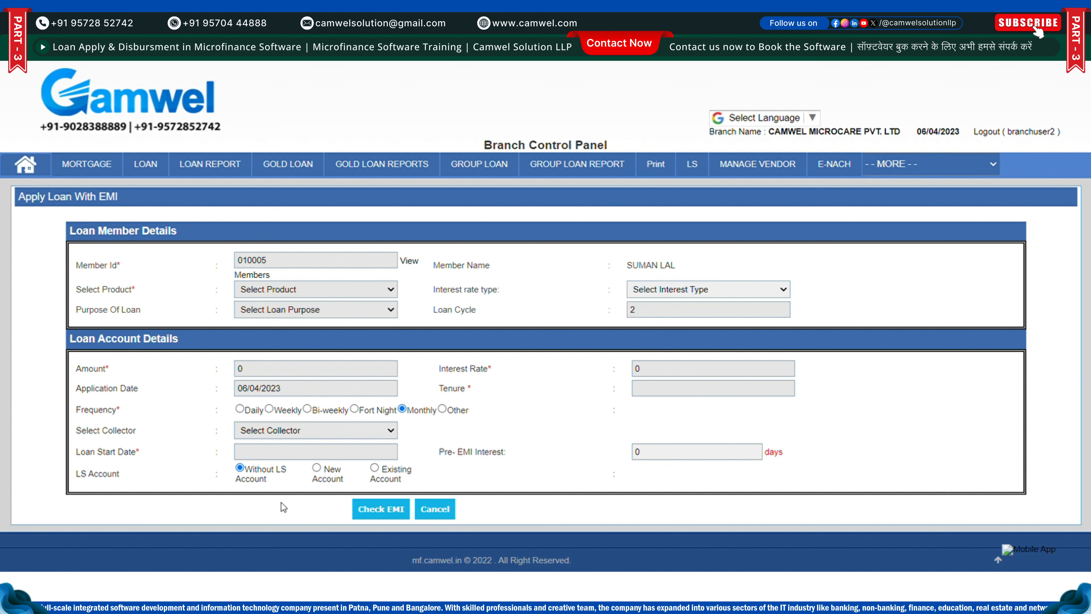
Set the loan product to Personal Loan (Education), the interest rate type to Flat and the loan purpose to Educational
left_click(263, 505)
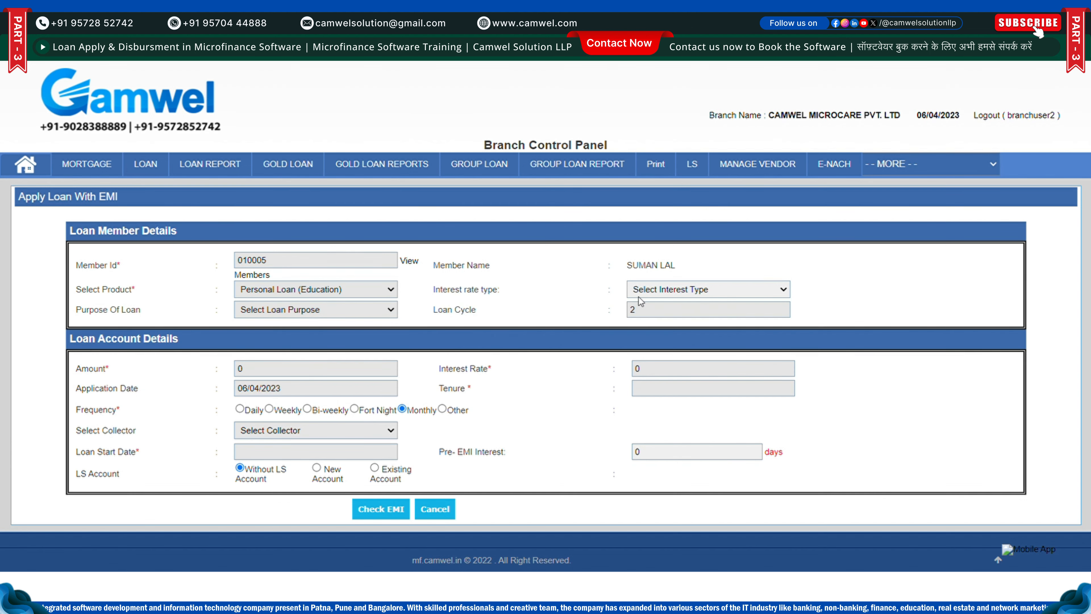
left_click(690, 318)
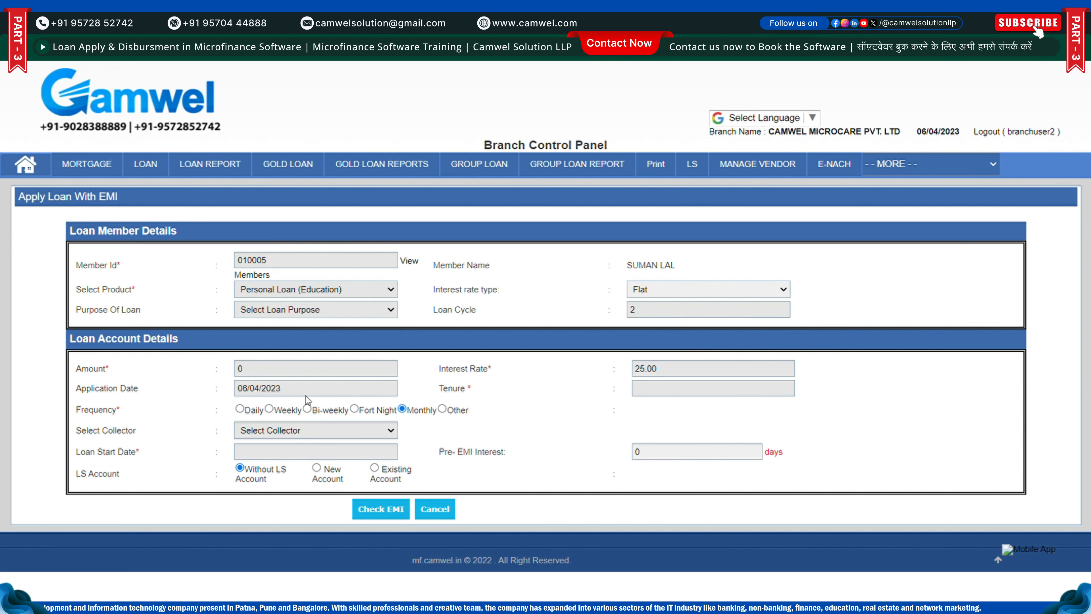
left_click(298, 435)
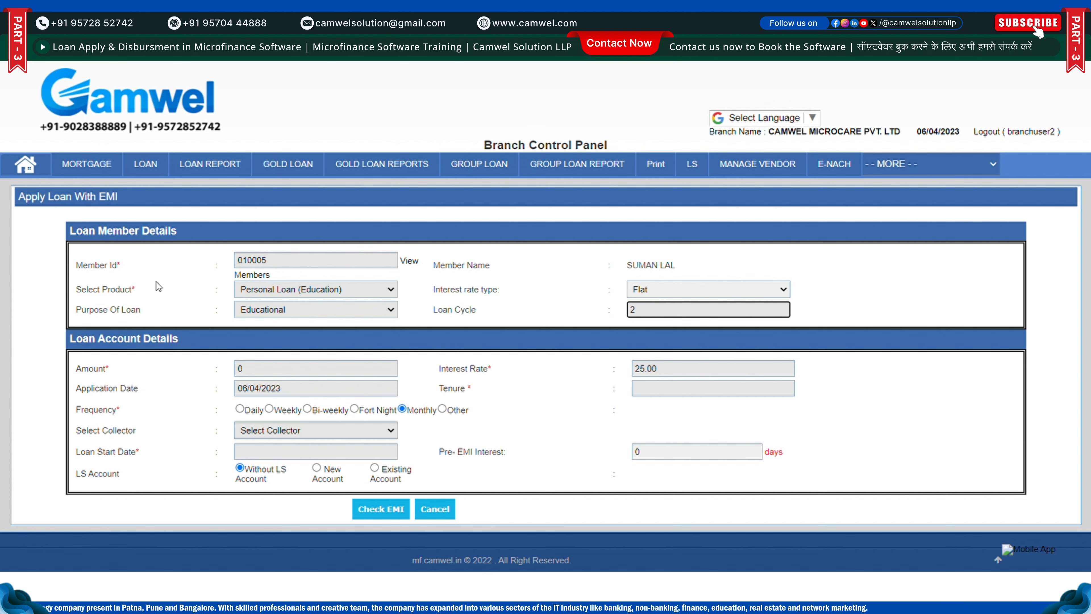
left_click_drag(21, 249, 197, 290)
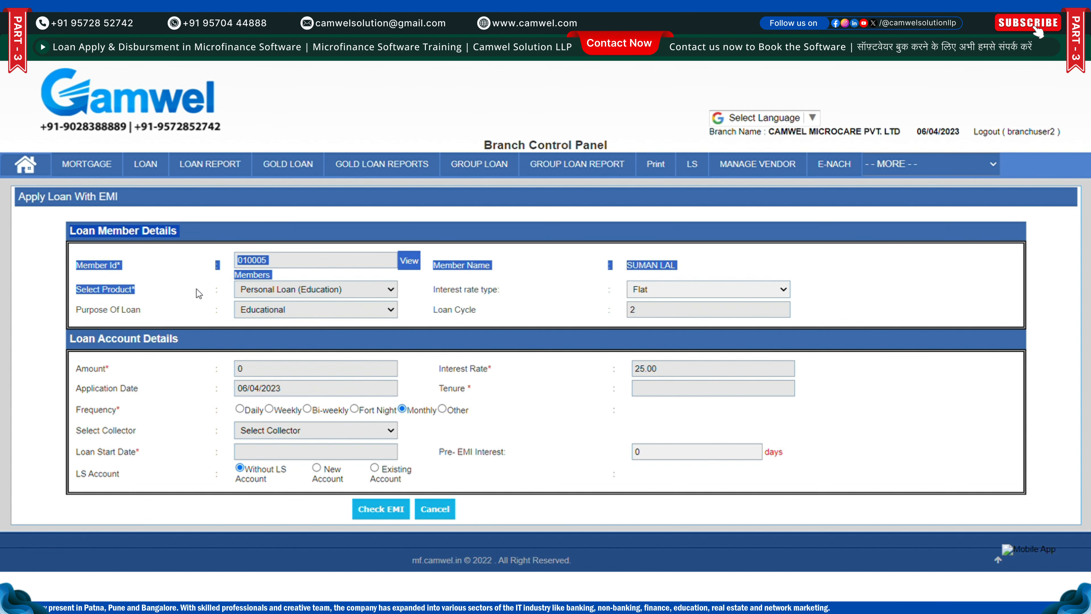
left_click(196, 291)
Set the loan amount to 50000 in the loan account details
left_click_drag(70, 341, 88, 468)
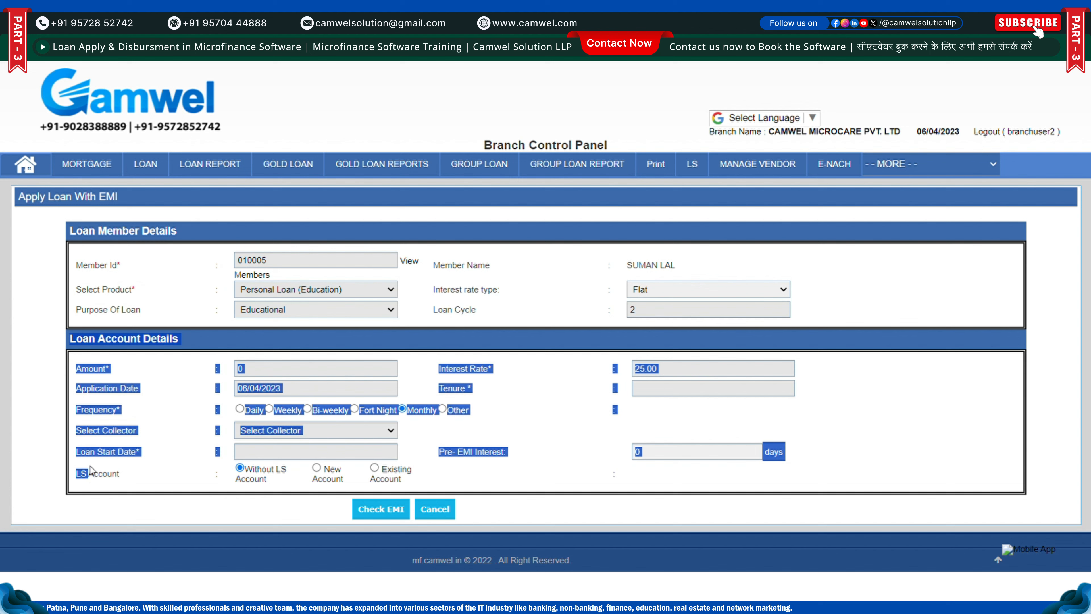
left_click(162, 385)
double_click(81, 368)
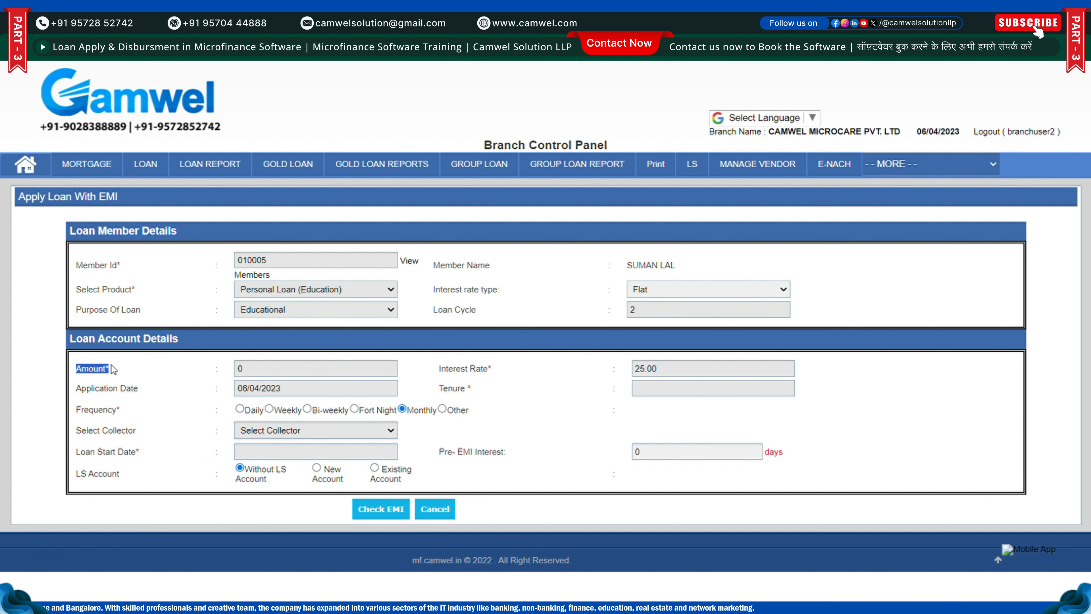
left_click(282, 374)
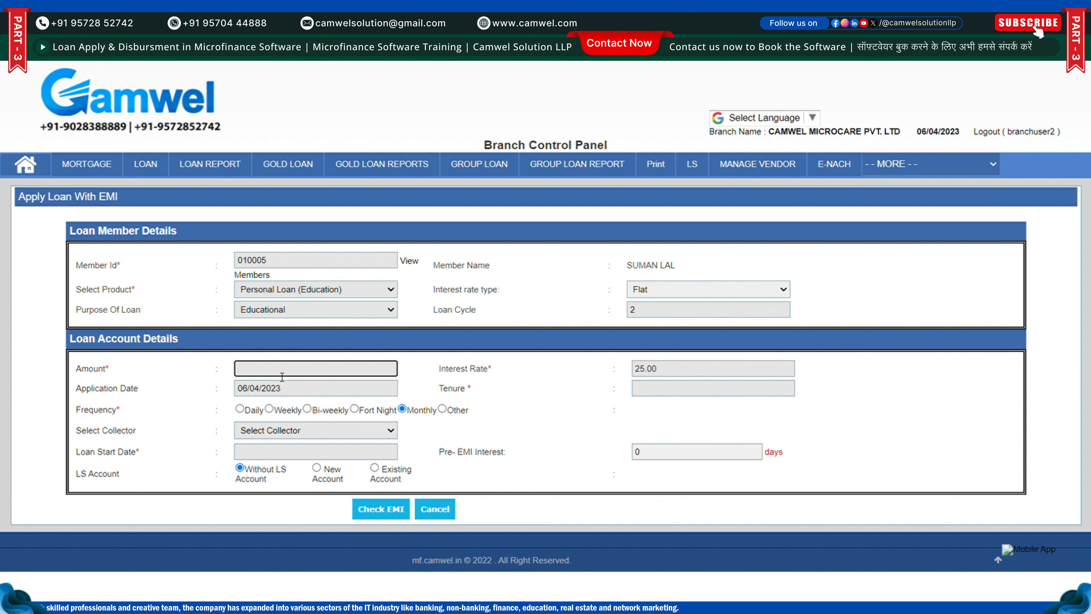
type("50")
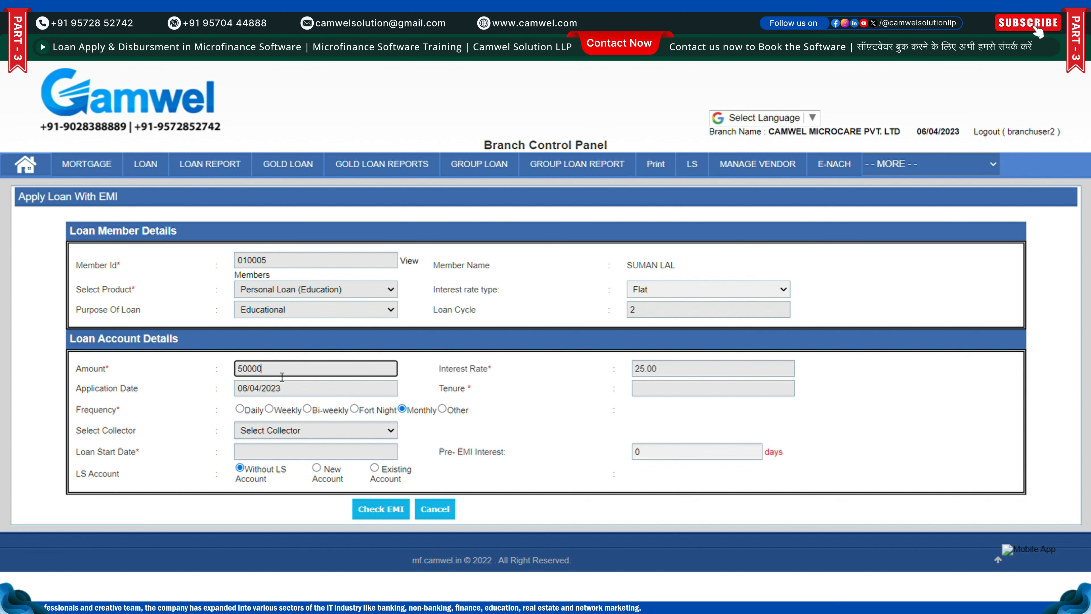
type("000")
left_click(651, 370)
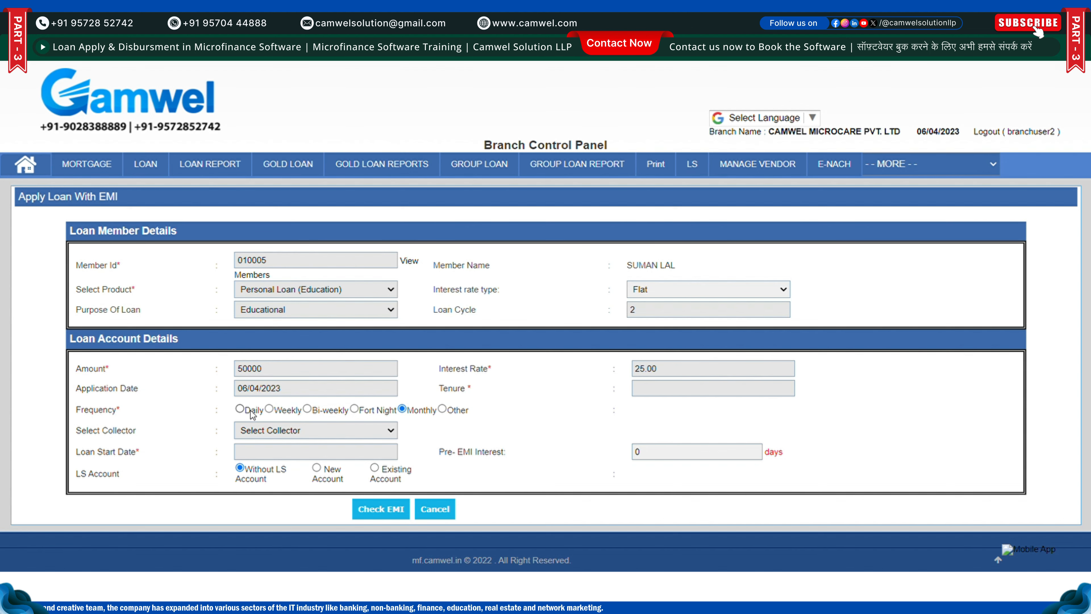
double_click(291, 389)
left_click_drag(291, 390, 234, 402)
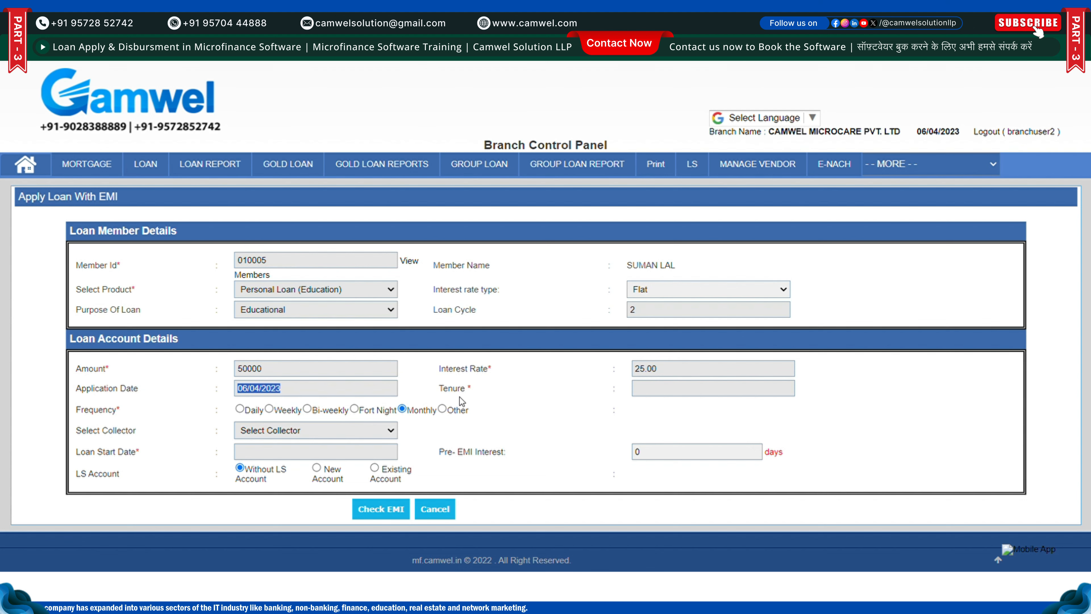
left_click_drag(439, 389, 477, 390)
left_click(476, 392)
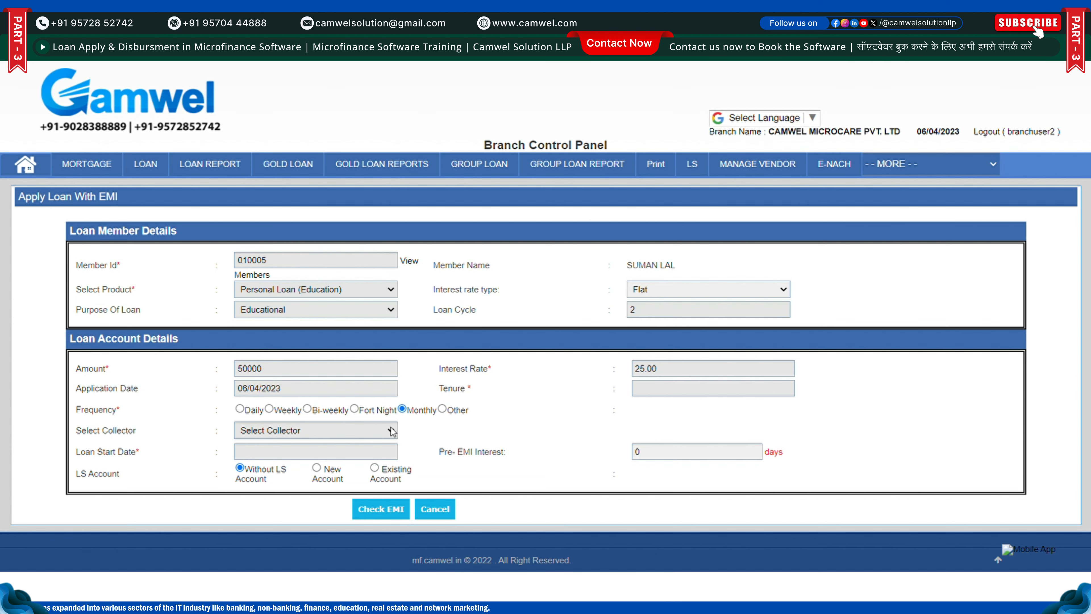
left_click_drag(77, 414, 125, 419)
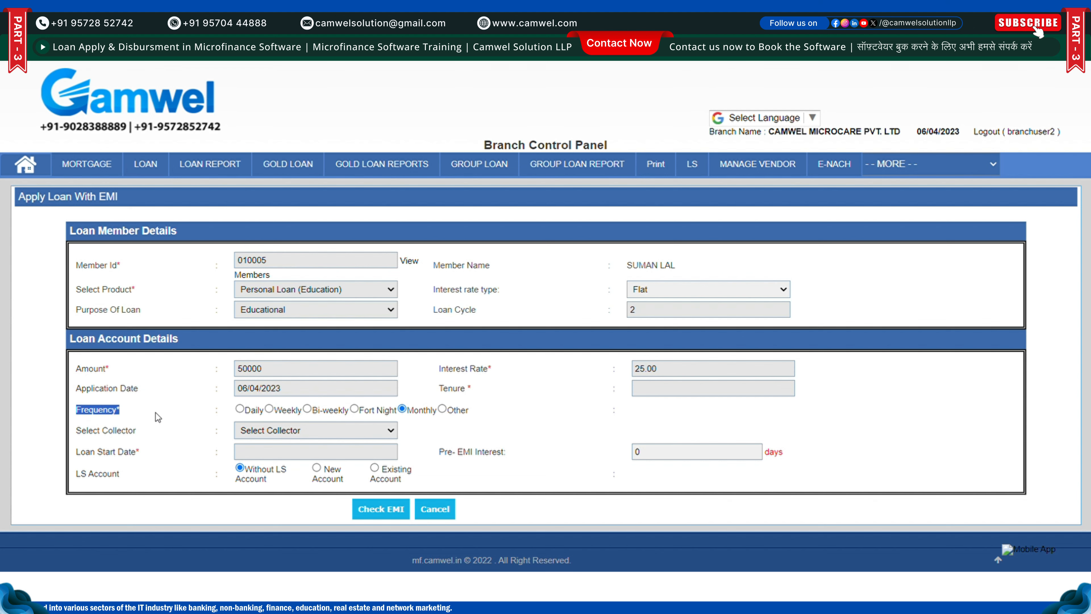
left_click(484, 396)
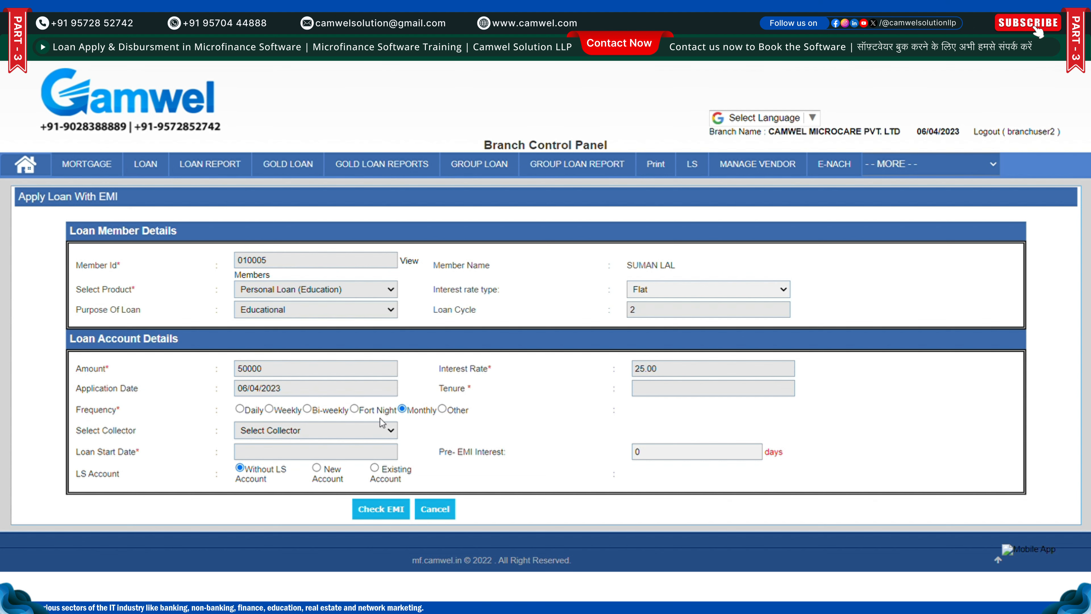
Set the repayment frequency to Monthly and the loan tenure to 12
left_click(239, 409)
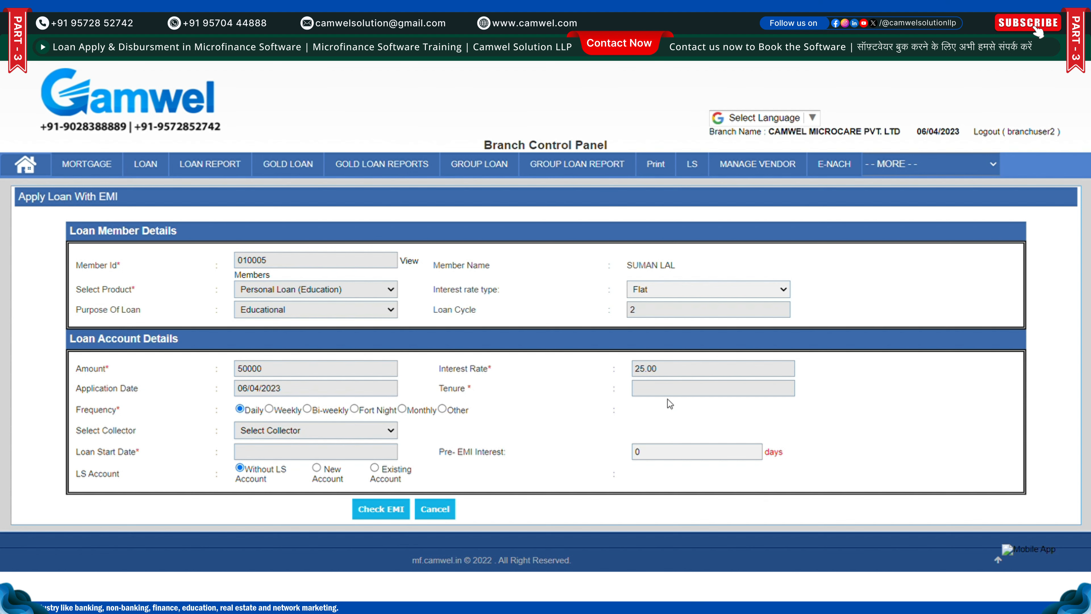
left_click(269, 409)
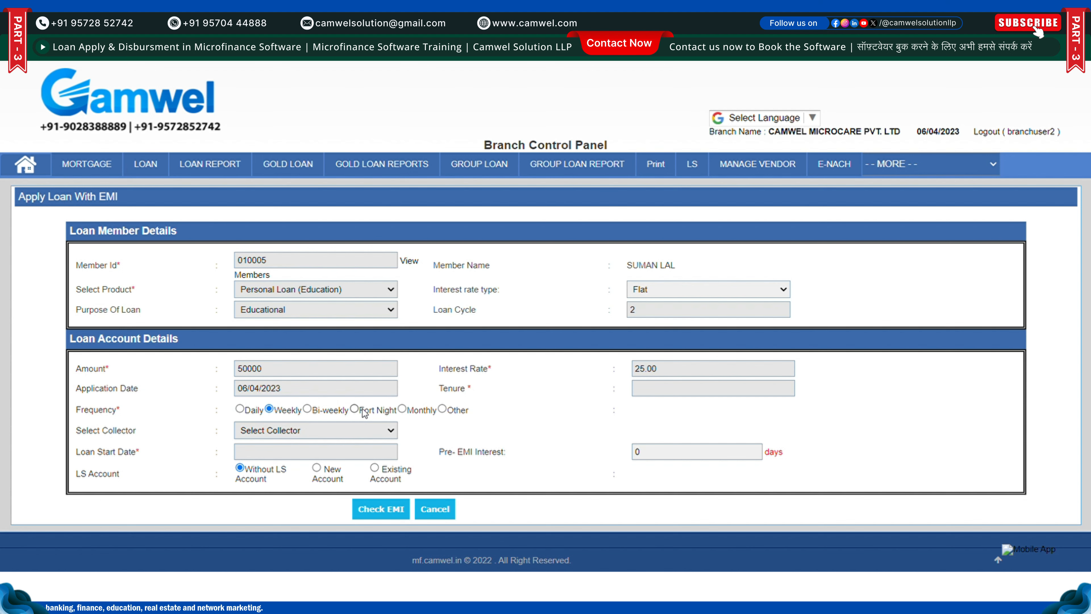
left_click(401, 408)
left_click(714, 393)
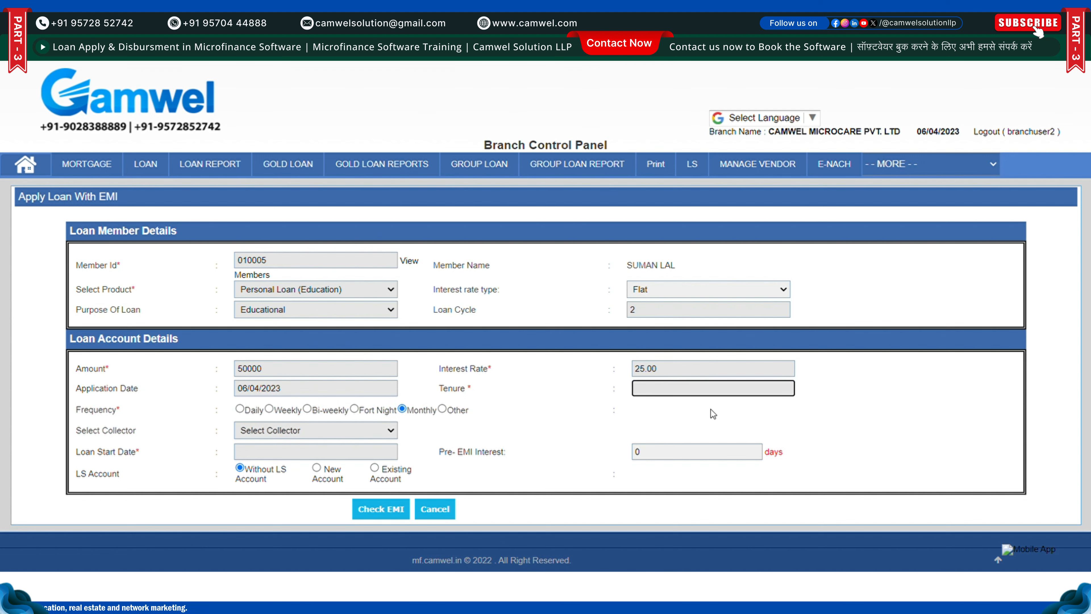
type("12")
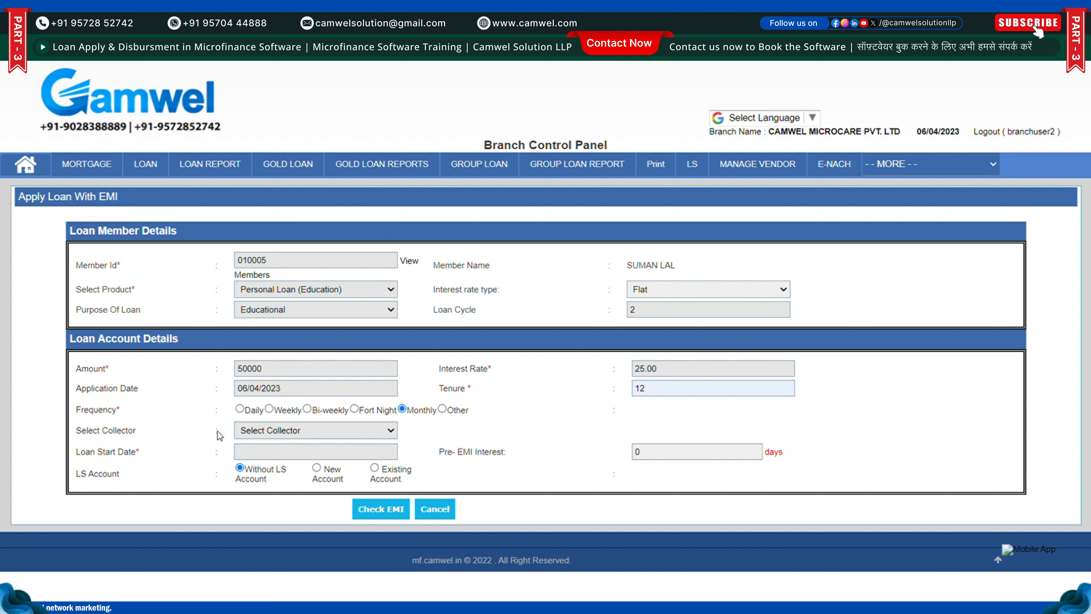
Assign Company as the loan's collector and set the loan start date to 06/04/2023
left_click_drag(134, 431, 76, 431)
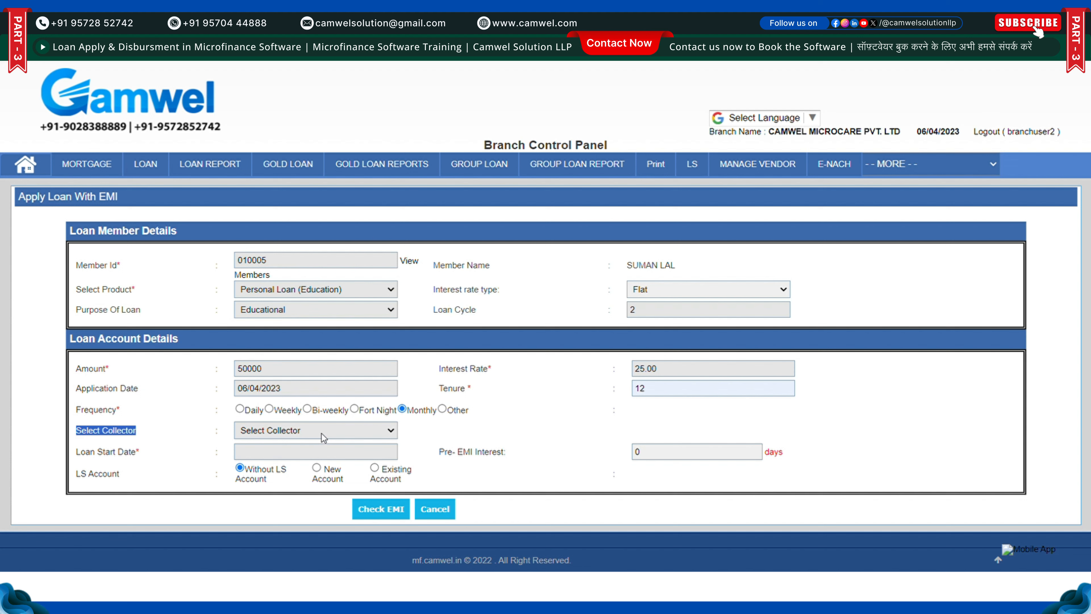
left_click(315, 457)
left_click_drag(82, 458, 155, 454)
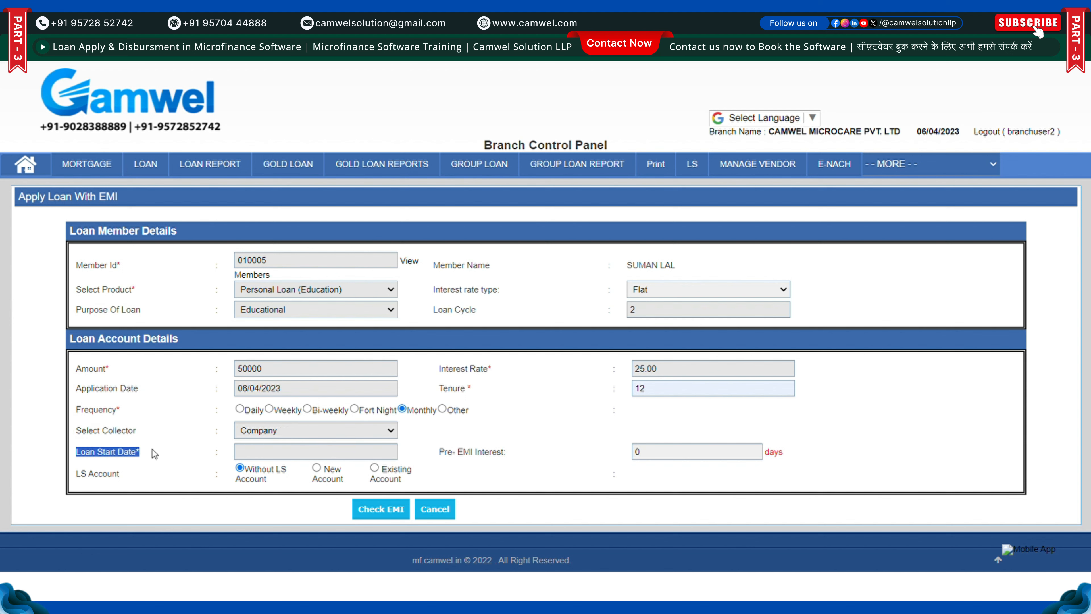
left_click(154, 455)
left_click(295, 451)
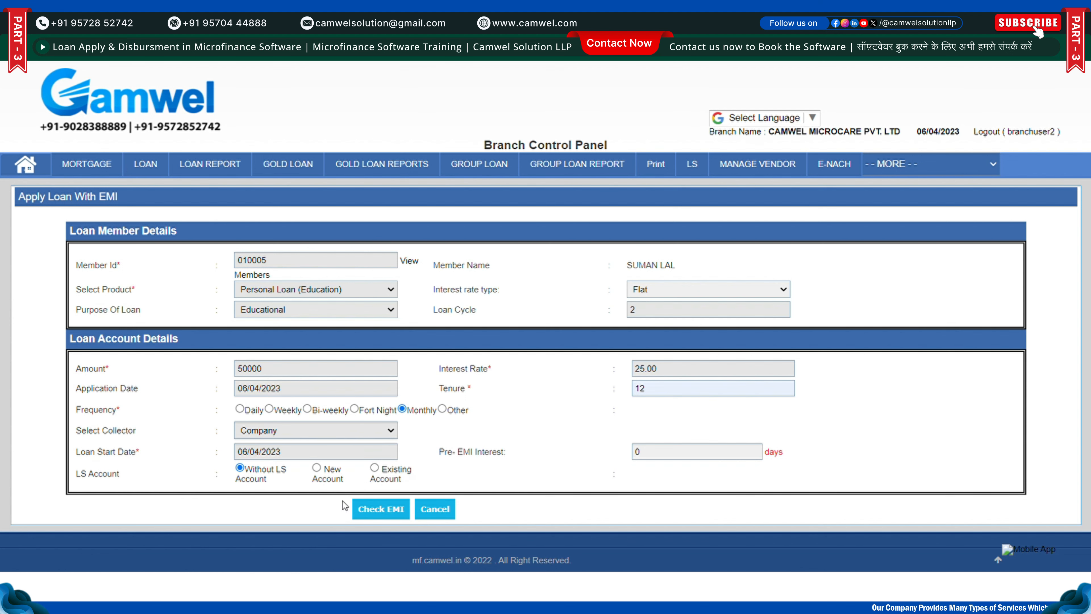
Check the EMI for the entered loan details and review the resulting installment schedule
left_click(379, 509)
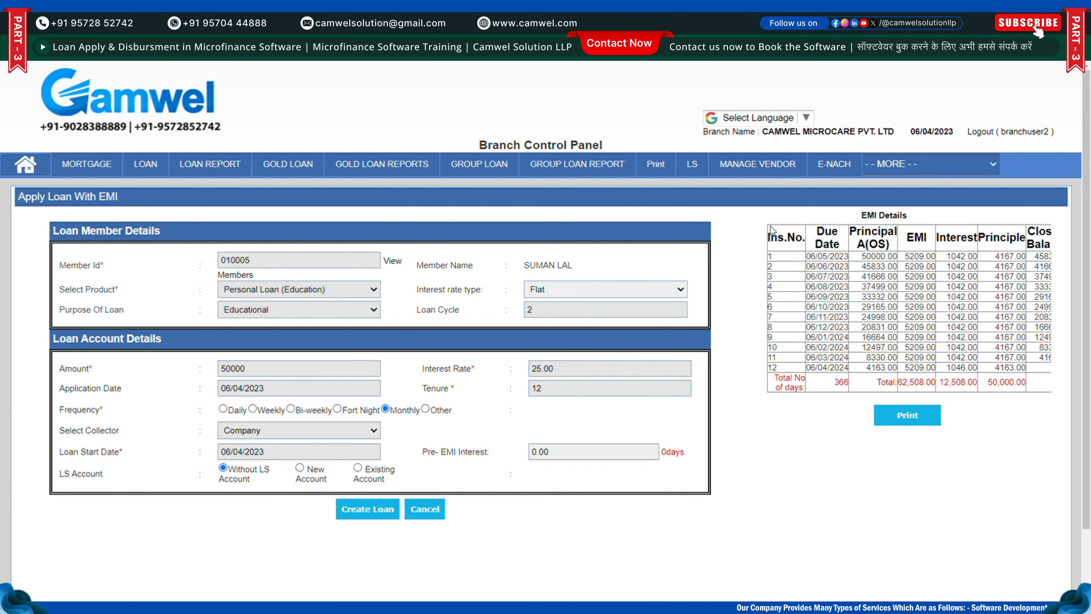
left_click_drag(771, 227, 1055, 380)
left_click(1032, 416)
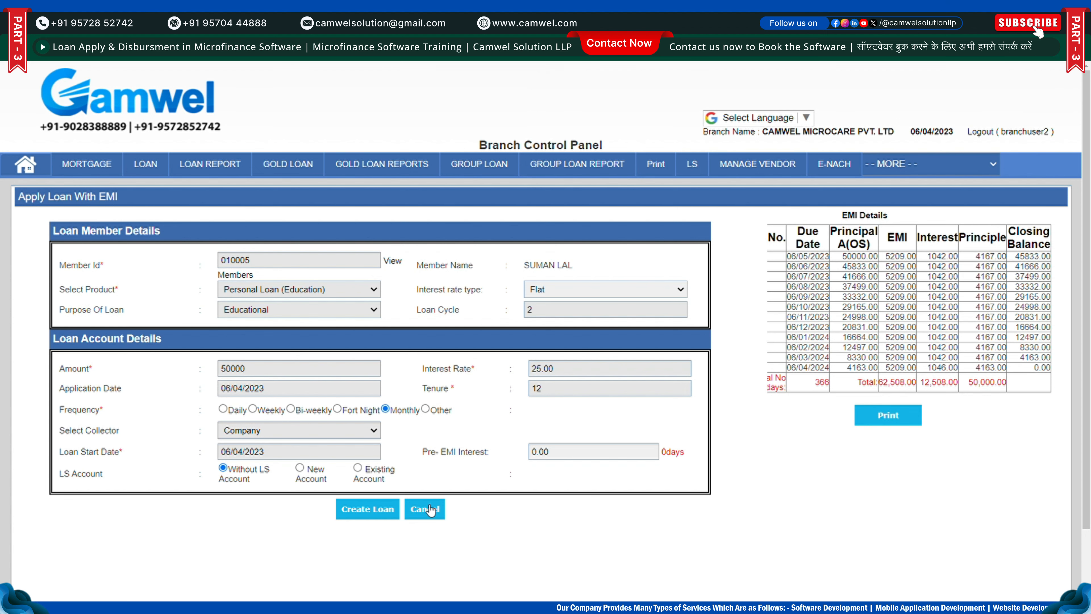
Create the loan account and submit it for admin approval
left_click(369, 511)
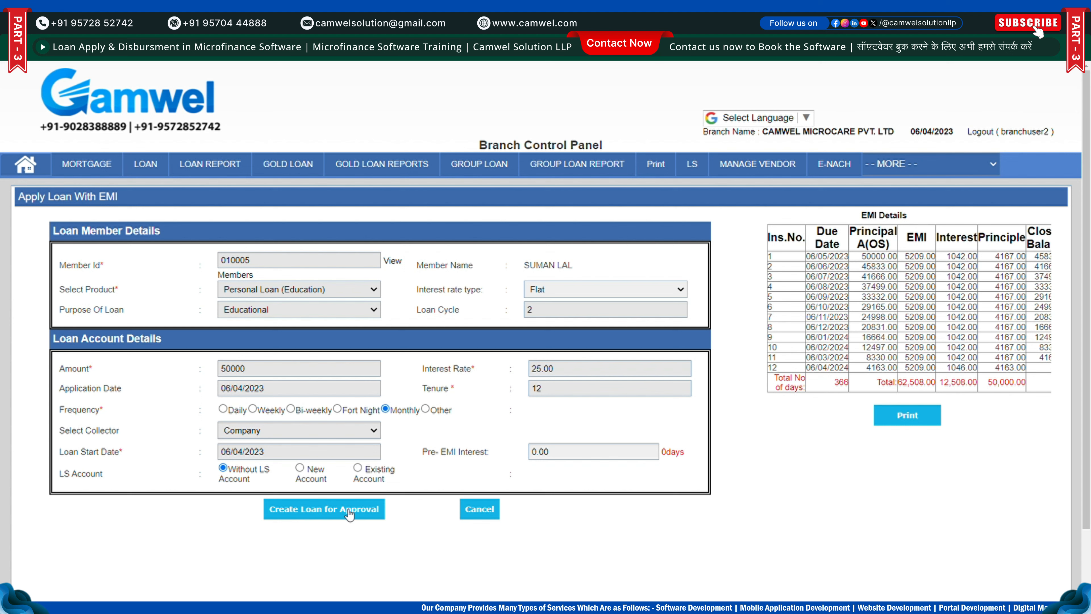
left_click(333, 511)
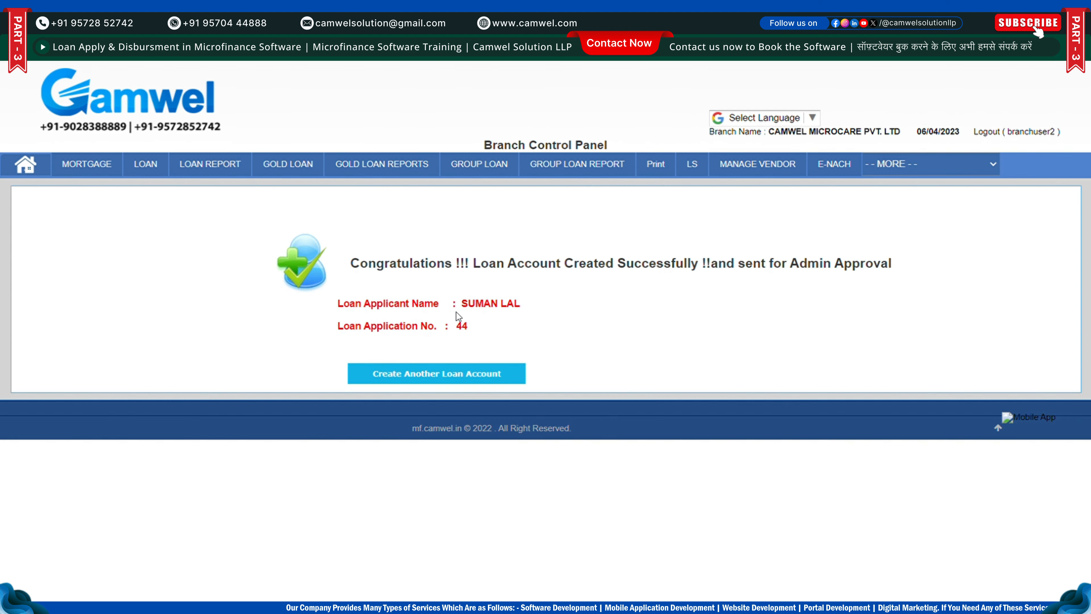
left_click_drag(349, 264, 904, 261)
left_click(798, 279)
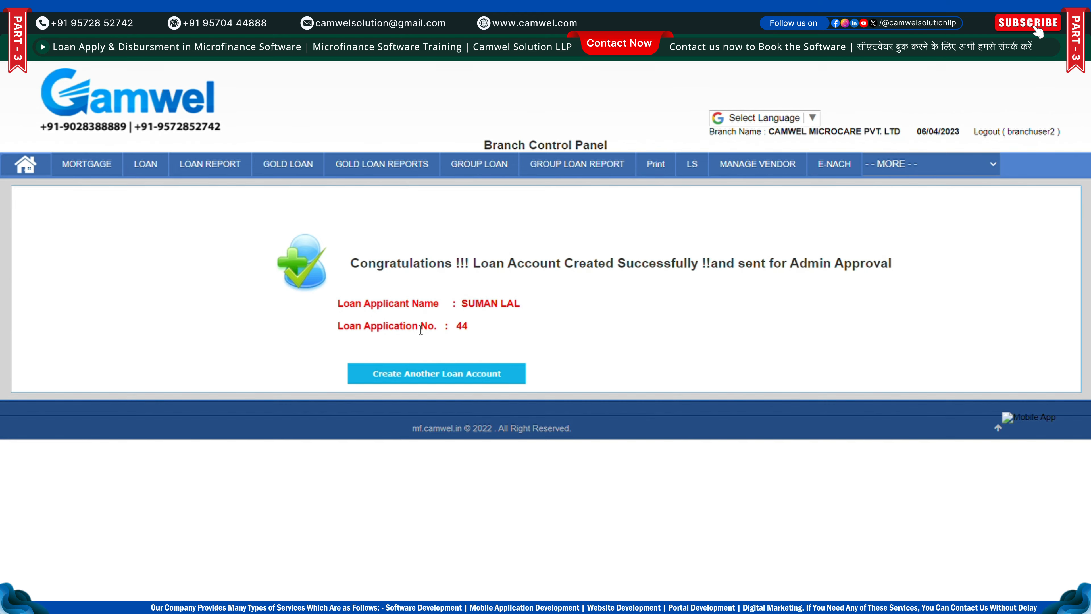
double_click(462, 327)
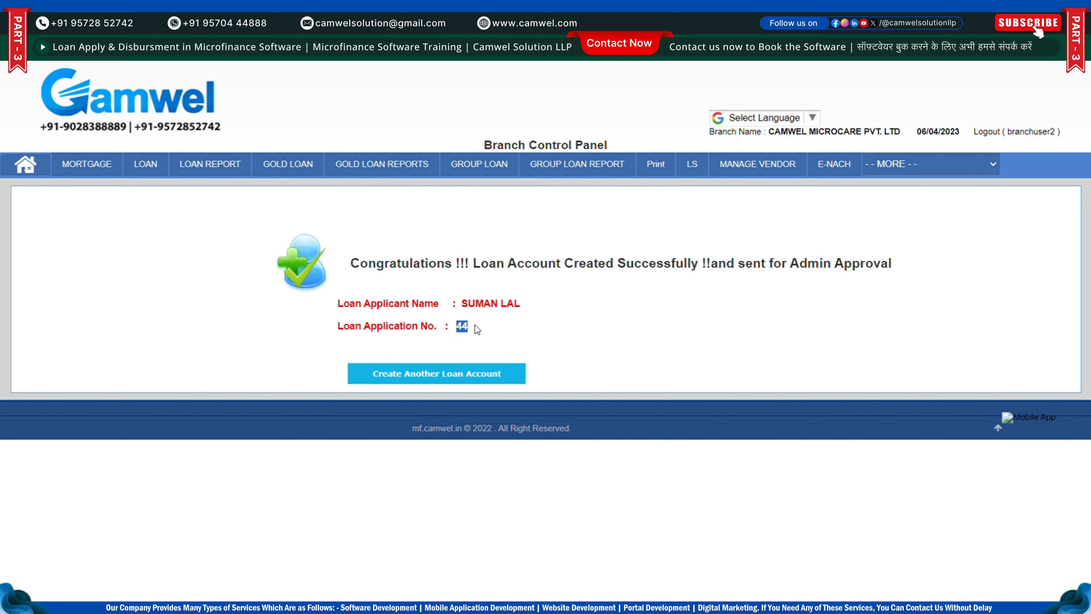
Open the new education loan application from the applied loans list and review its summary and process statuses
mouse_move(162, 170)
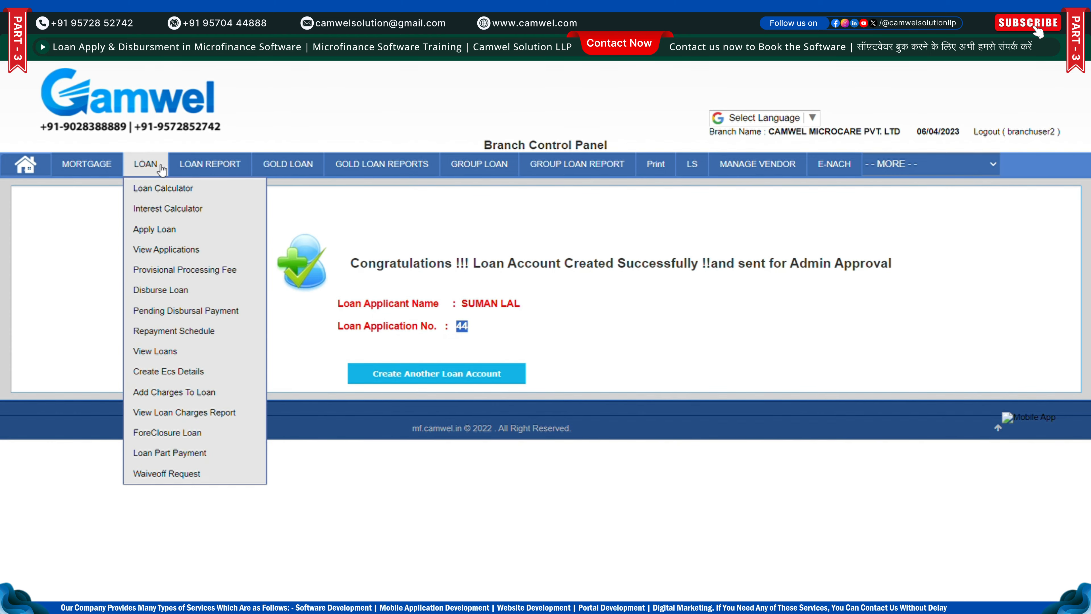
left_click(165, 252)
left_click(558, 333)
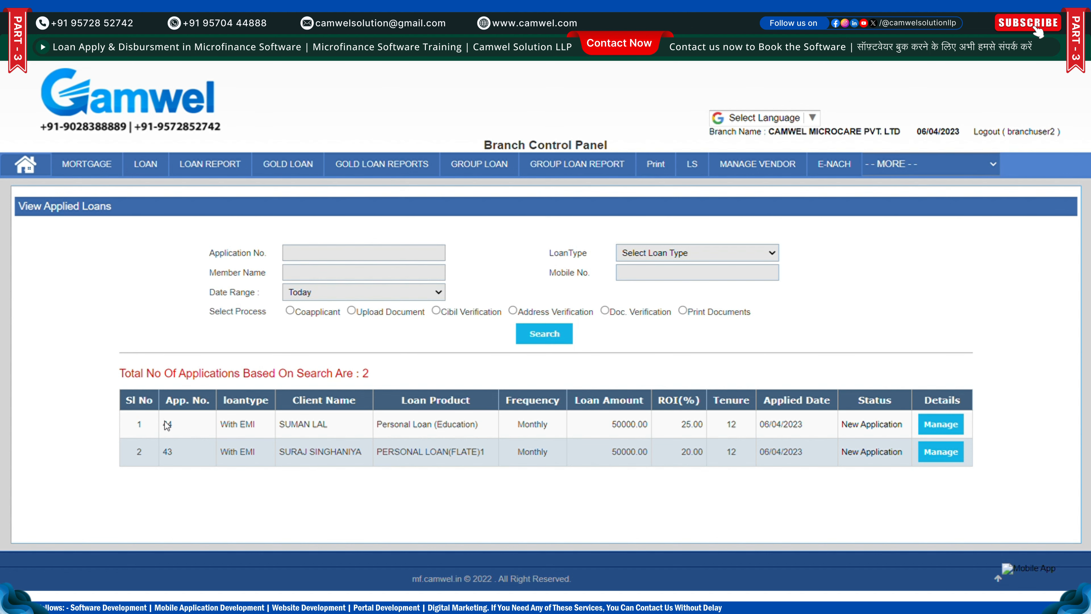
left_click_drag(163, 425, 178, 425)
left_click(348, 429)
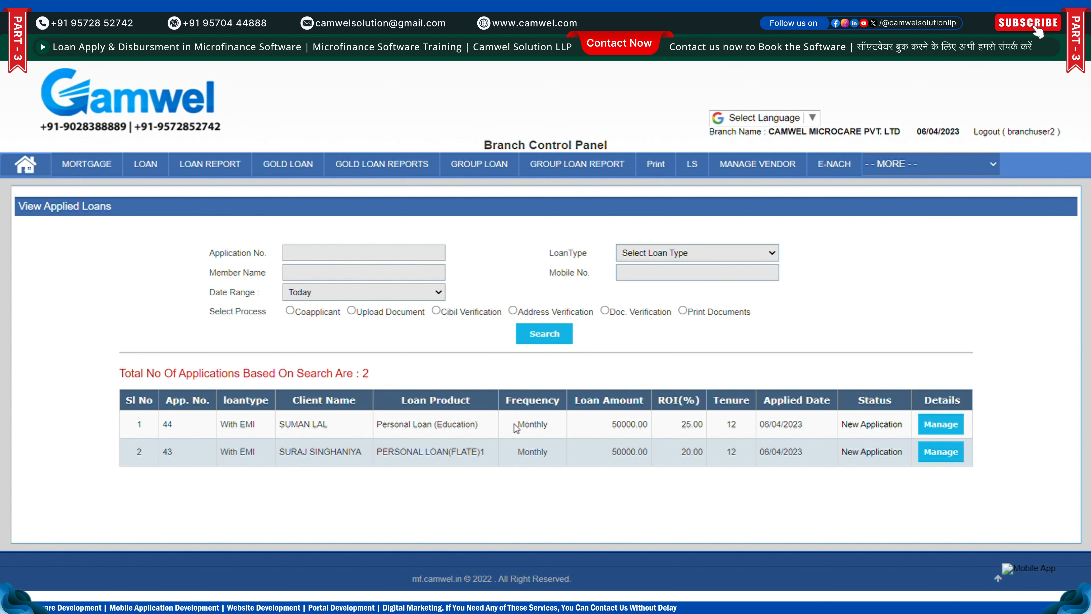
left_click(934, 430)
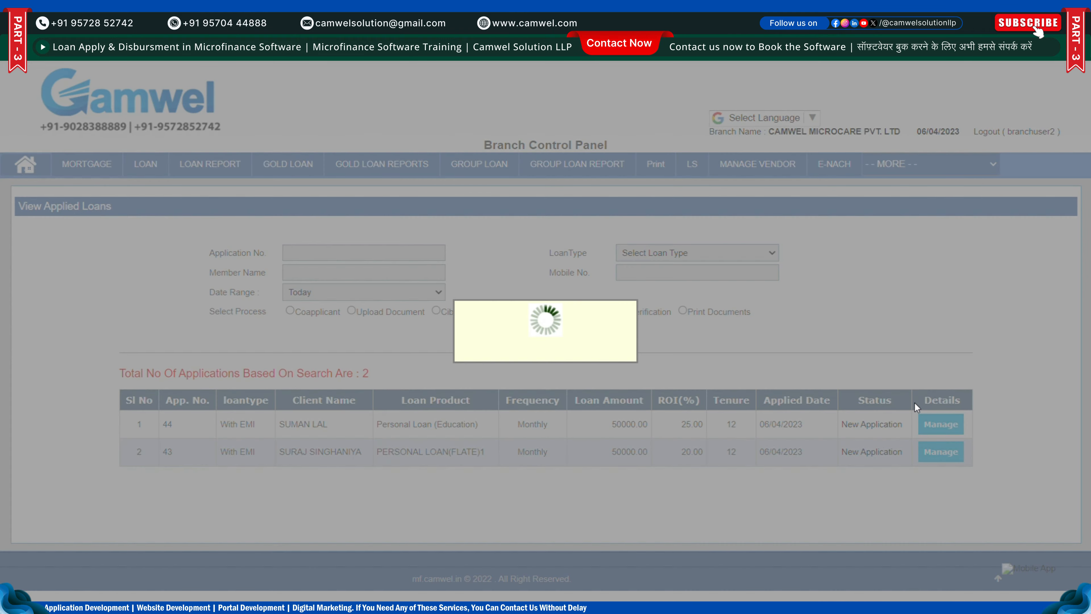
scroll(872, 395, "down", 5)
scroll(390, 396, "up", 5)
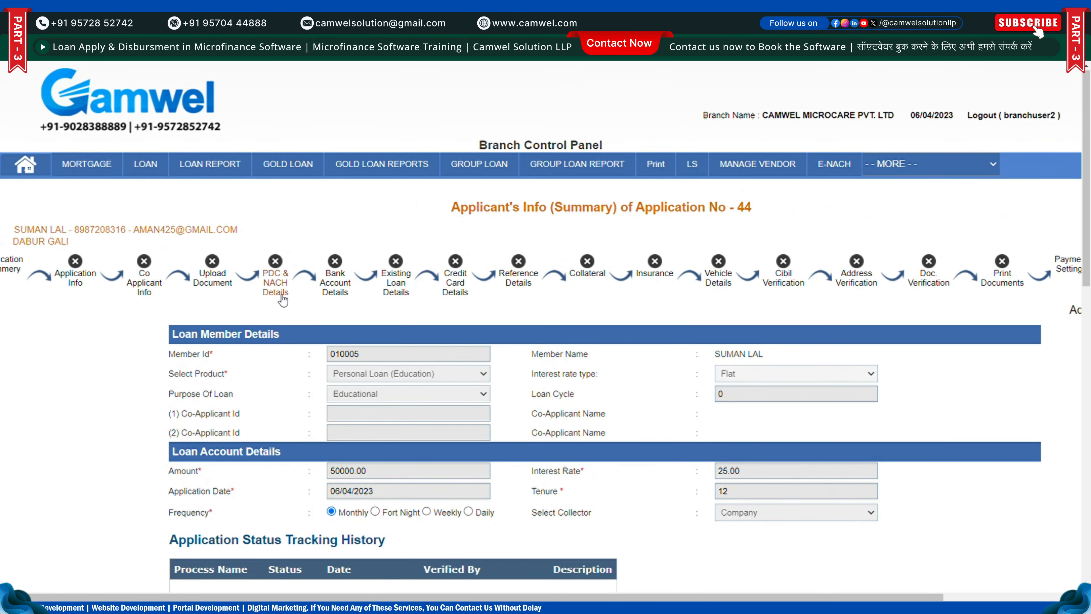
scroll(436, 405, "down", 10)
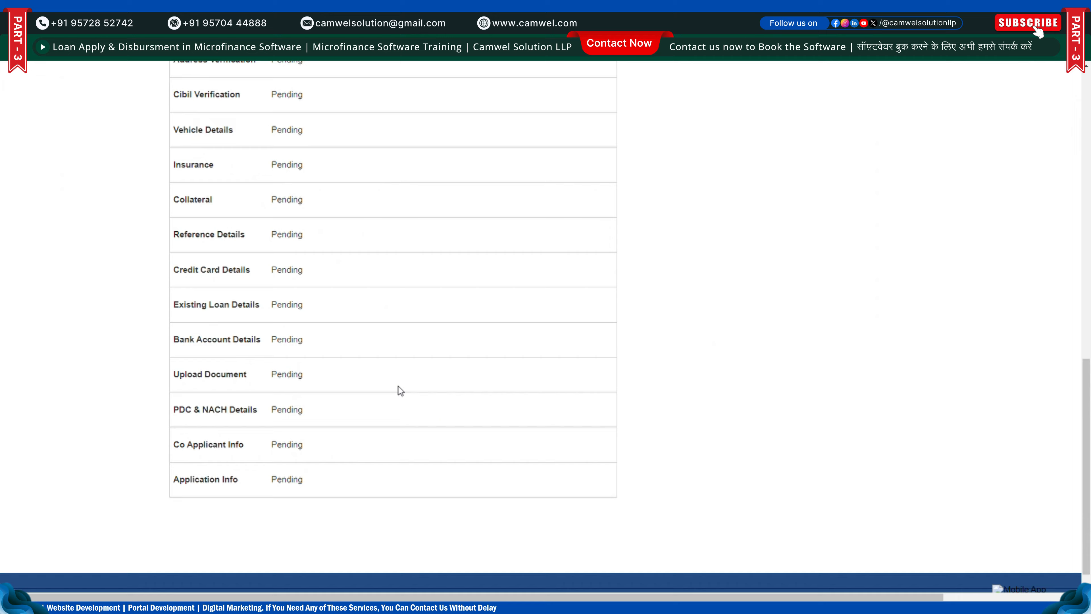
scroll(392, 378, "up", 10)
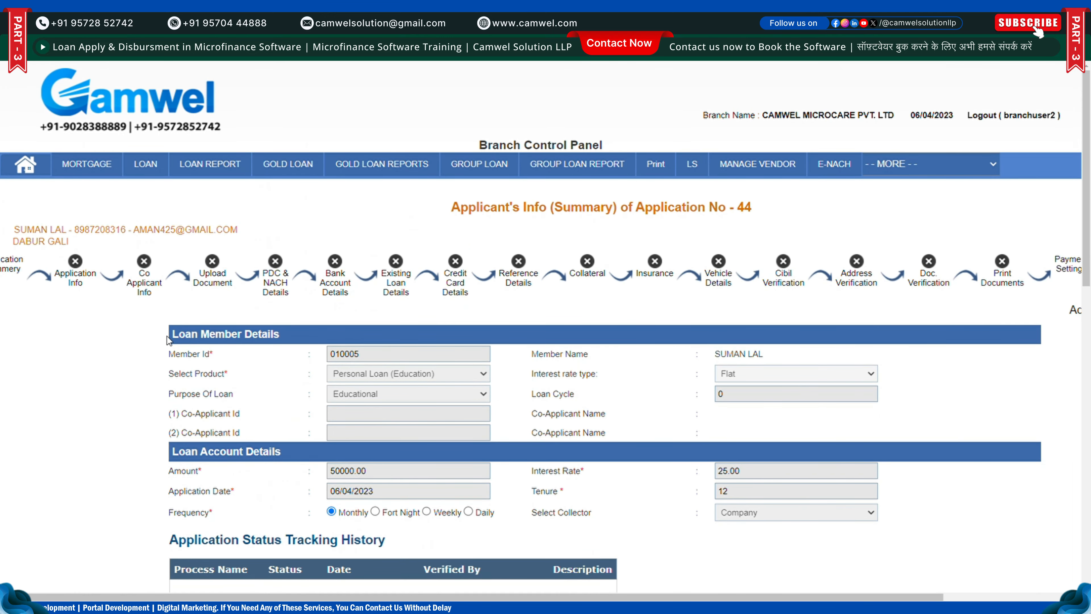
Start a co-applicant entry for the application with applicant type Guarantor and look up the guarantor by member number
left_click(149, 290)
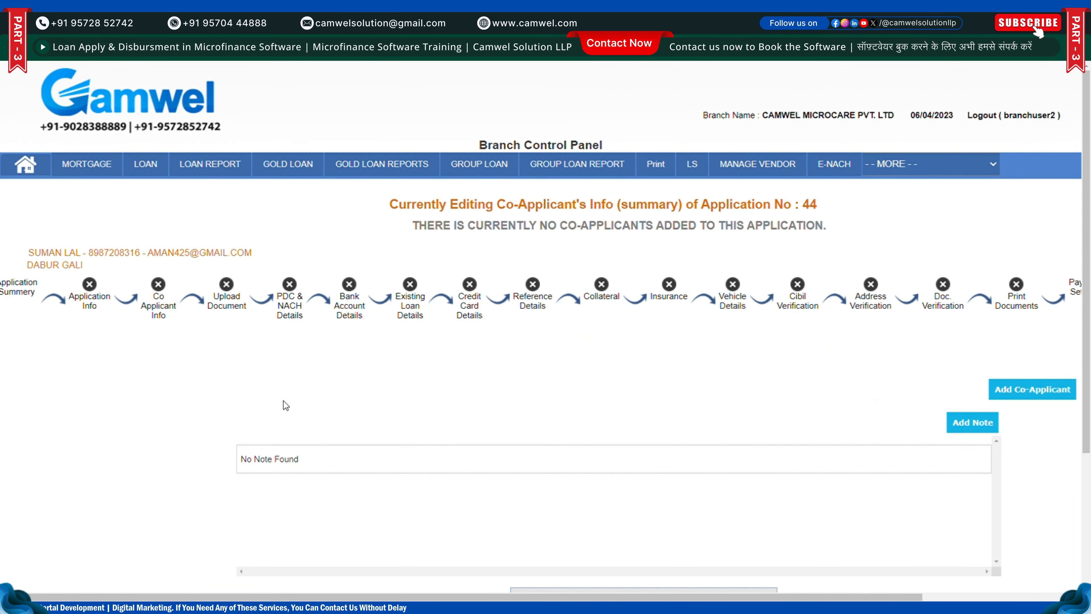
scroll(832, 393, "down", 4)
left_click(1025, 225)
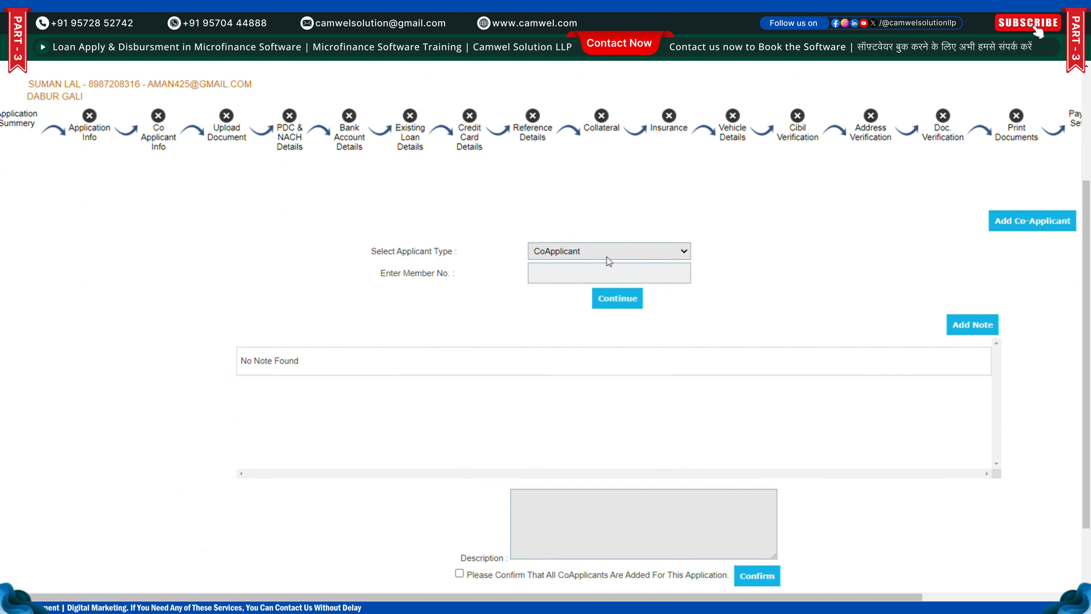
left_click(595, 281)
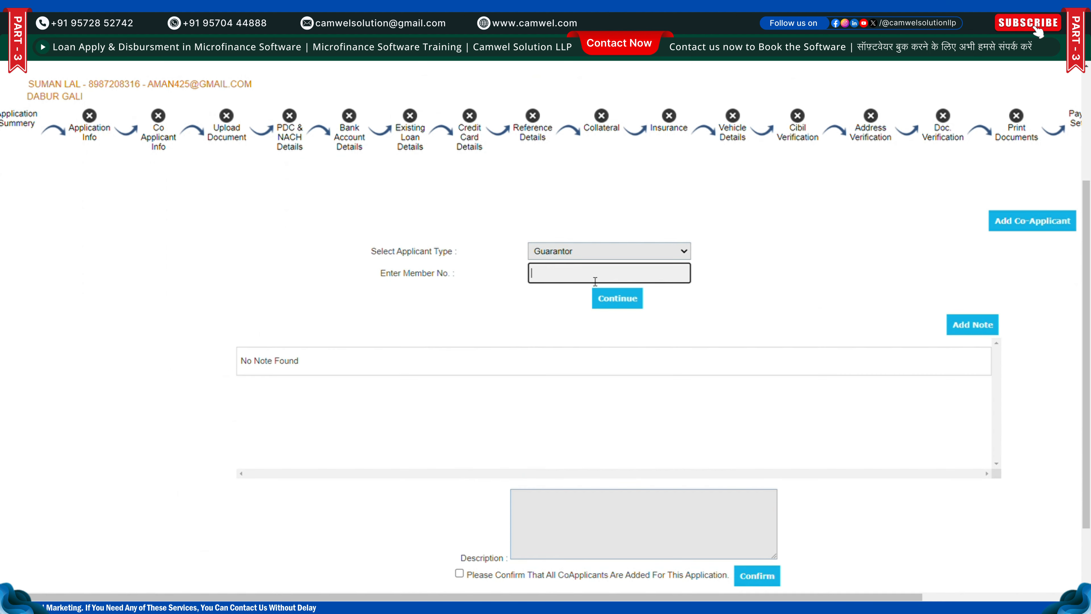
type("010005")
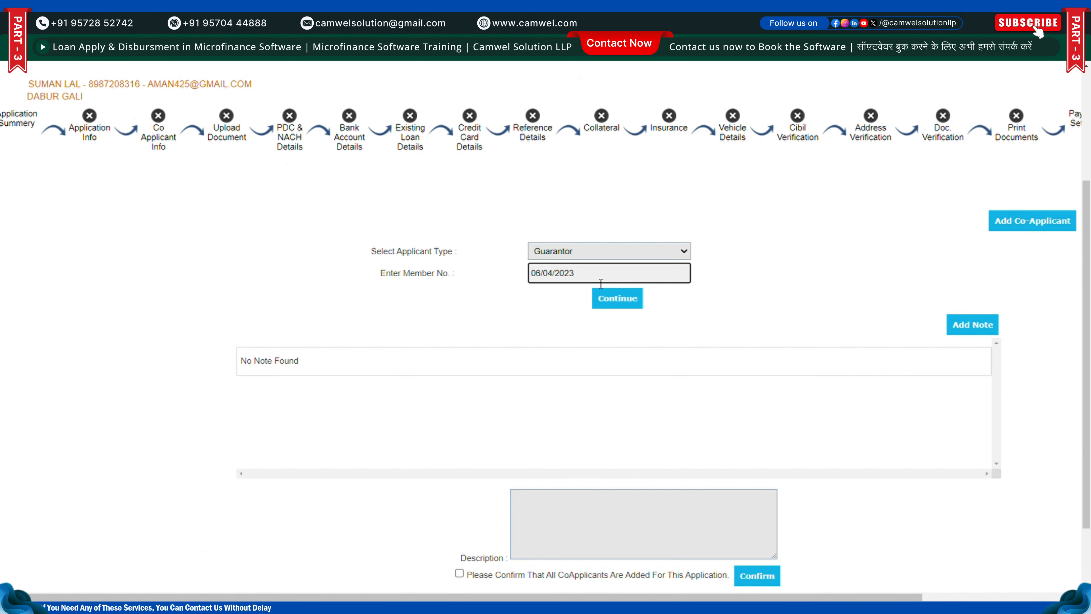
key("BackSpace")
type("6")
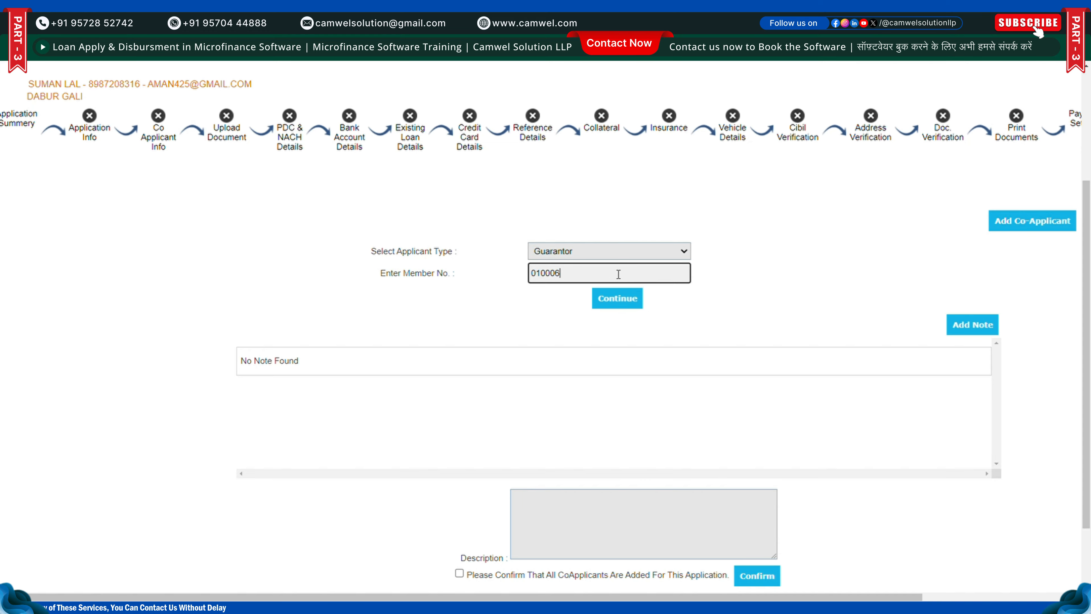
left_click(630, 297)
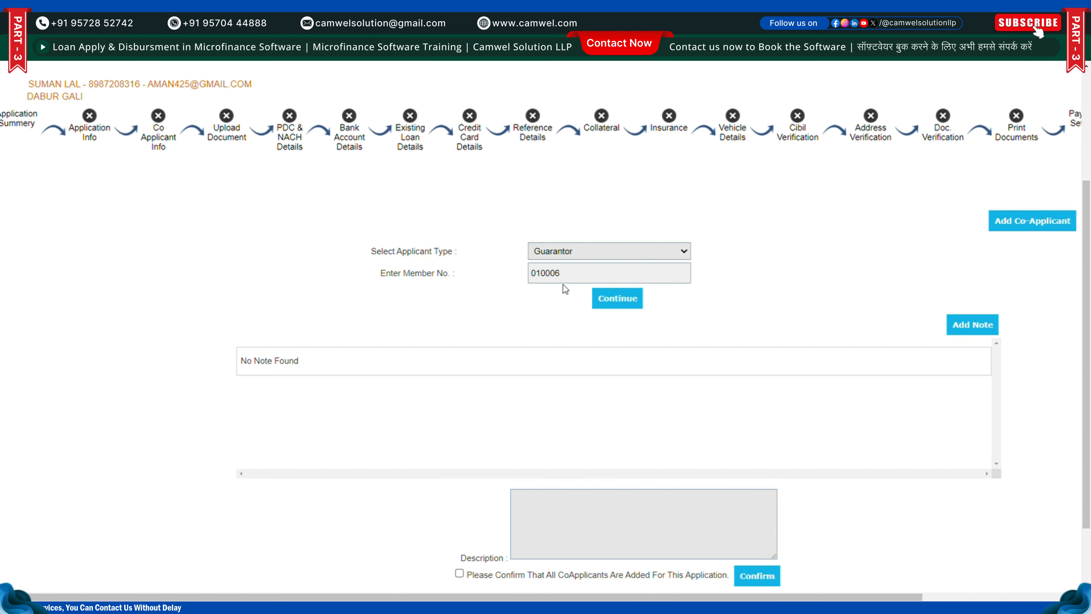
Review the retrieved member's details and add the member to the application as guarantor
scroll(566, 316, "down", 1)
scroll(566, 316, "down", 5)
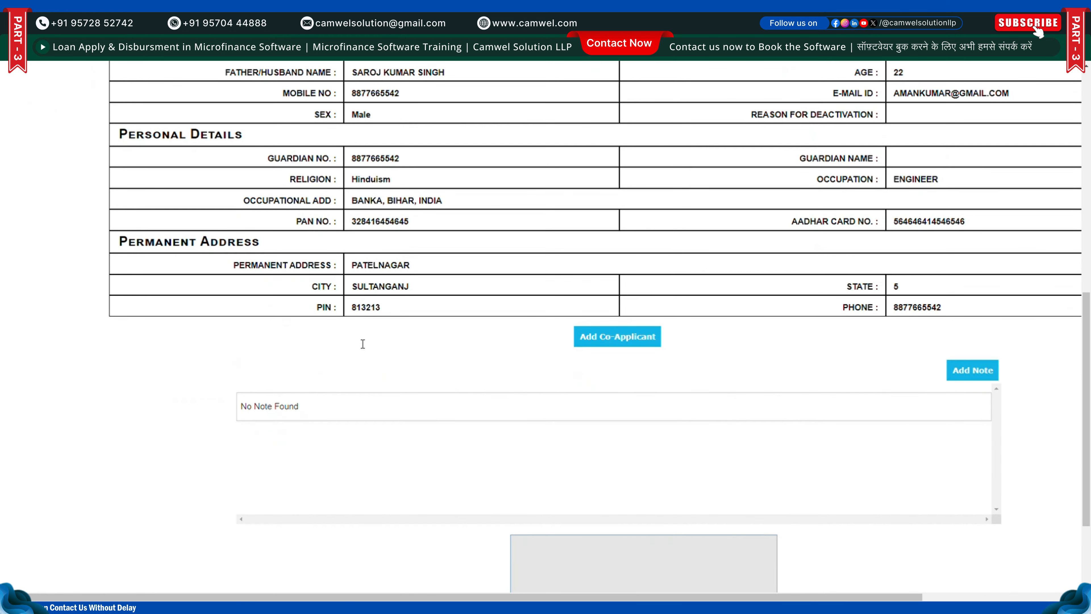
scroll(455, 300, "up", 4)
scroll(751, 325, "down", 2)
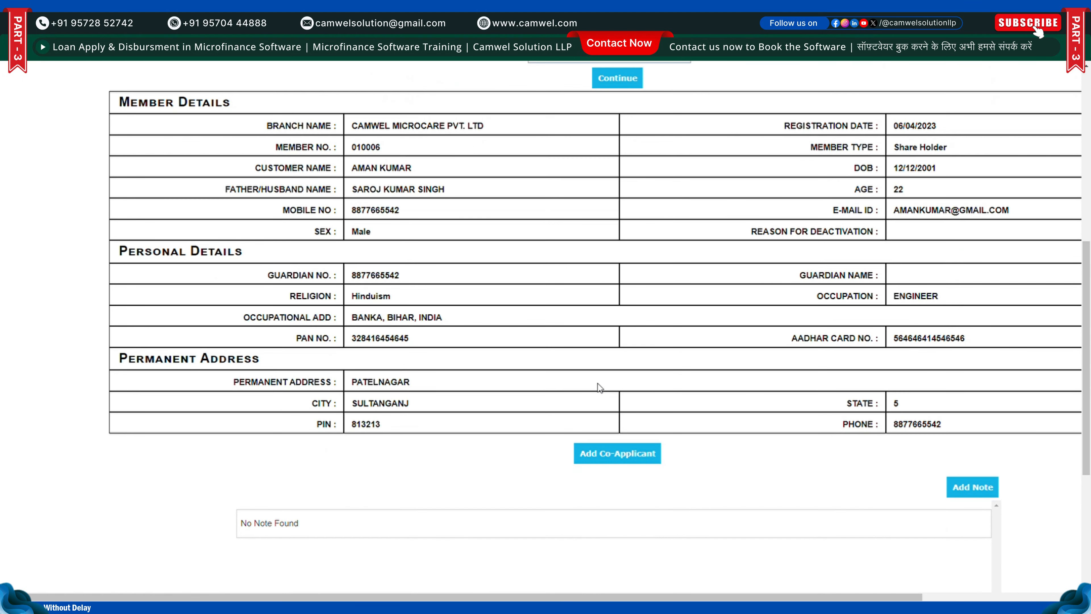
left_click(617, 449)
left_click(596, 130)
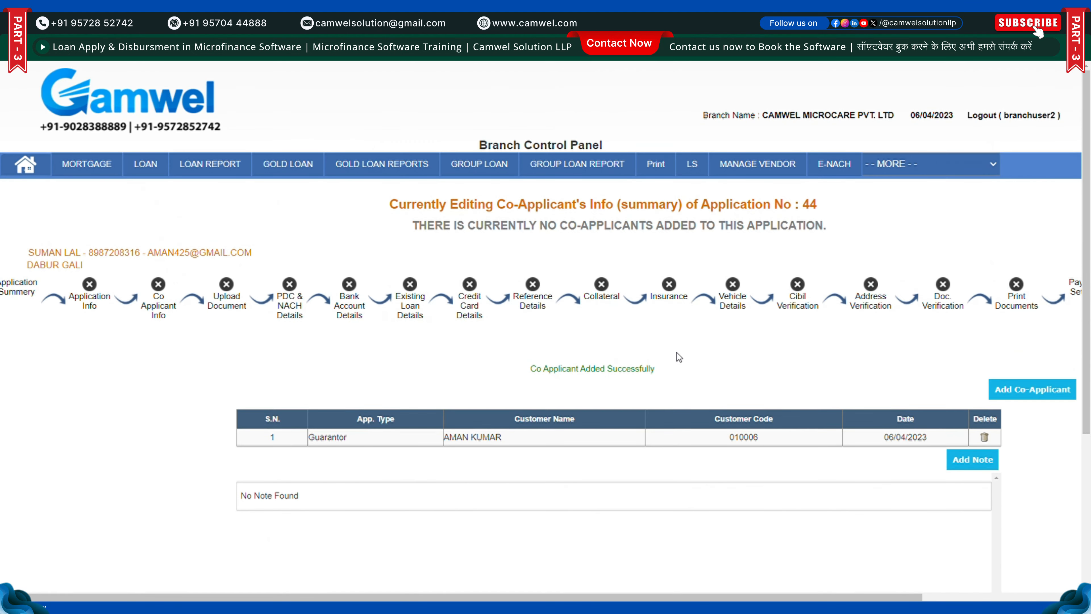
Confirm that all co-applicants are added, with the description "Co Applicant Added Successfully"
left_click_drag(531, 368, 657, 370)
scroll(664, 370, "down", 1)
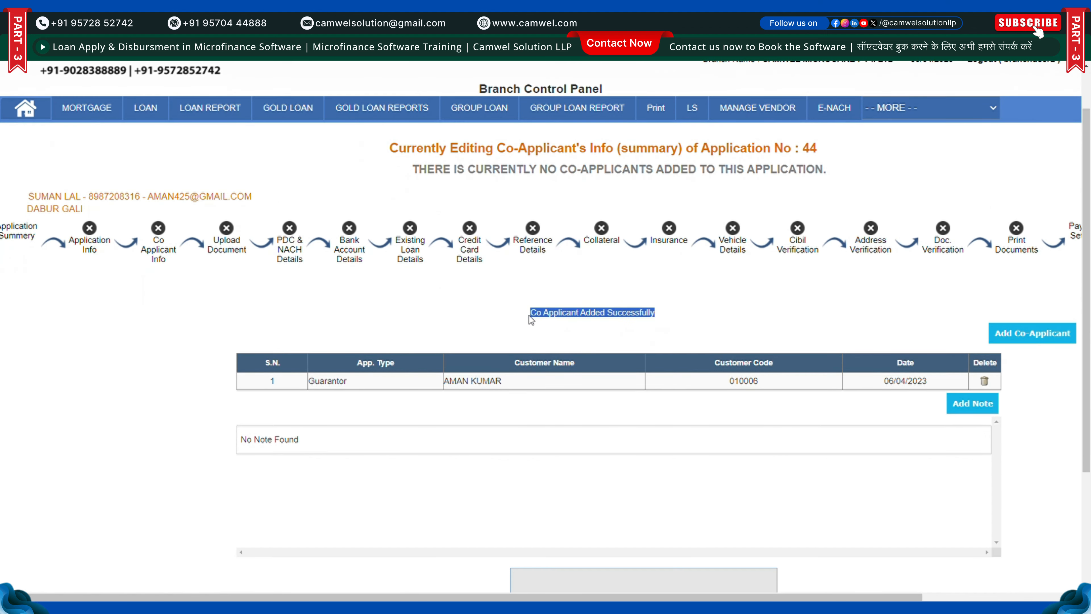
scroll(532, 321, "down", 3)
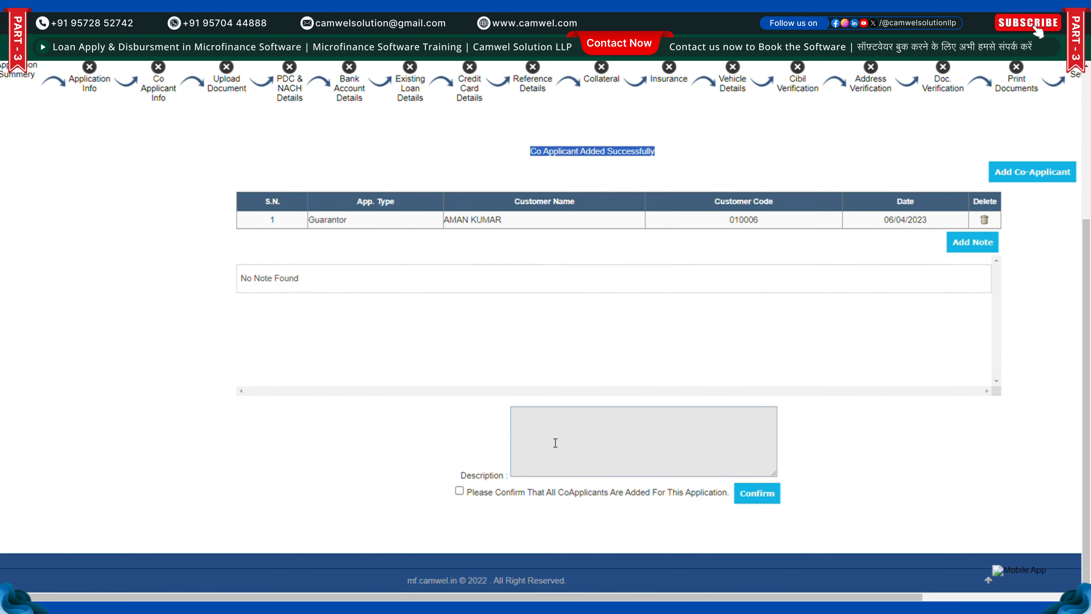
left_click(573, 437)
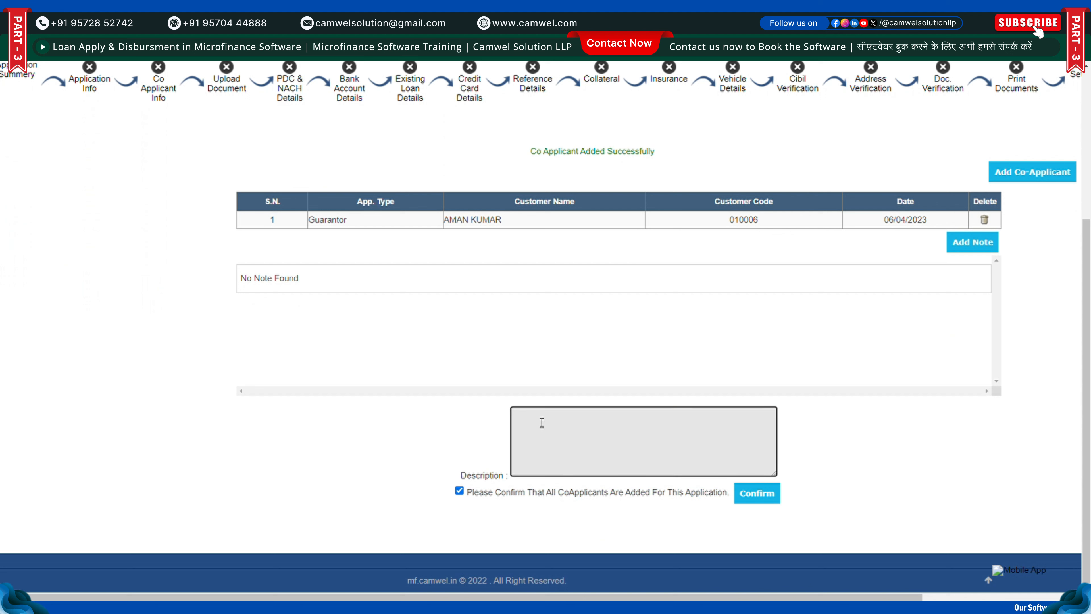
type("Co Applicant Added Successfully")
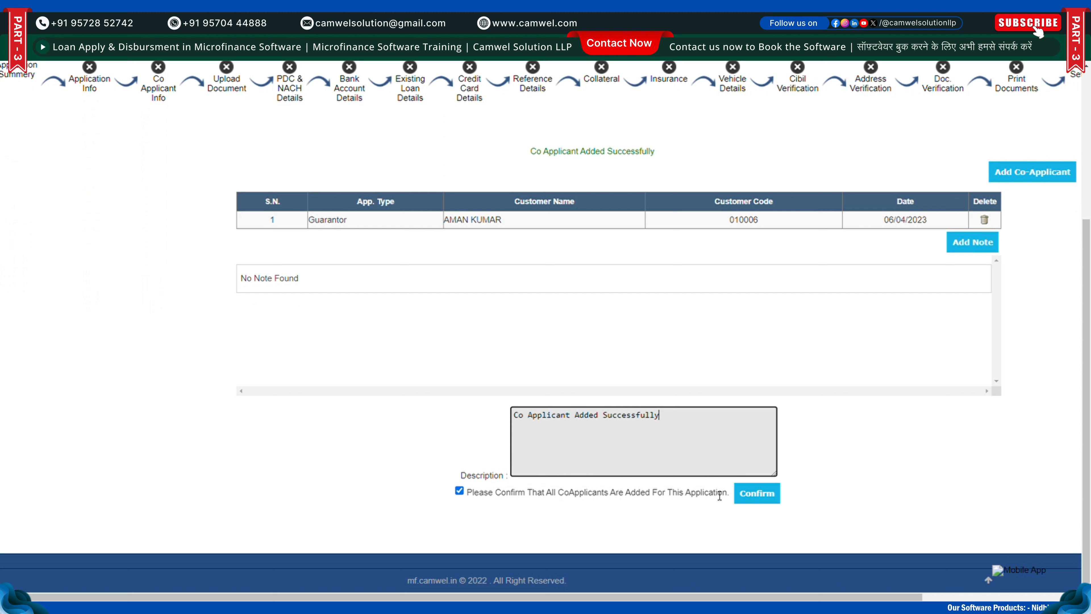
left_click(745, 499)
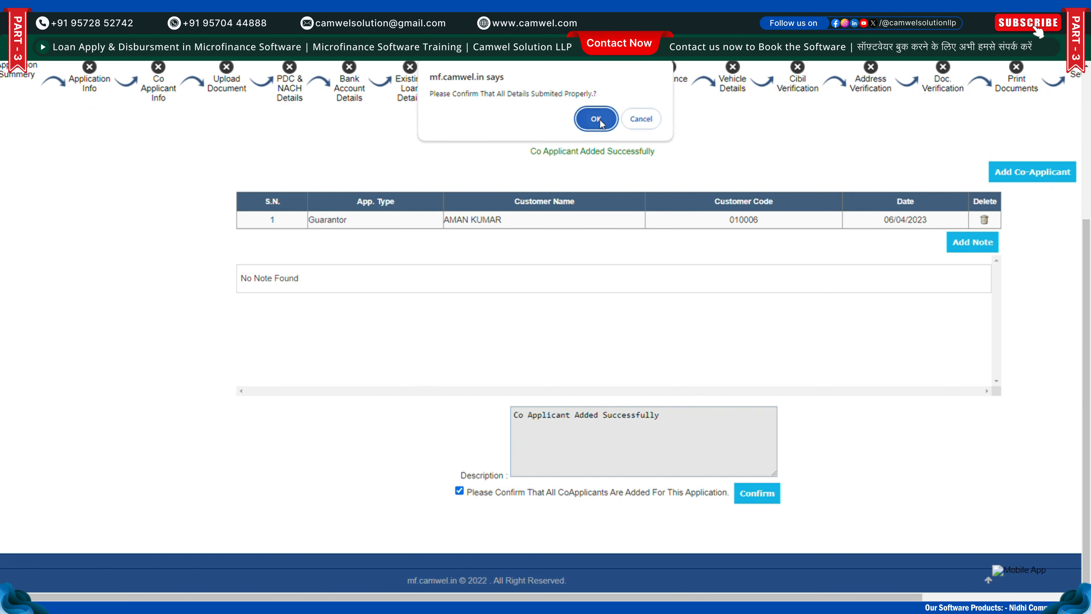
left_click(597, 120)
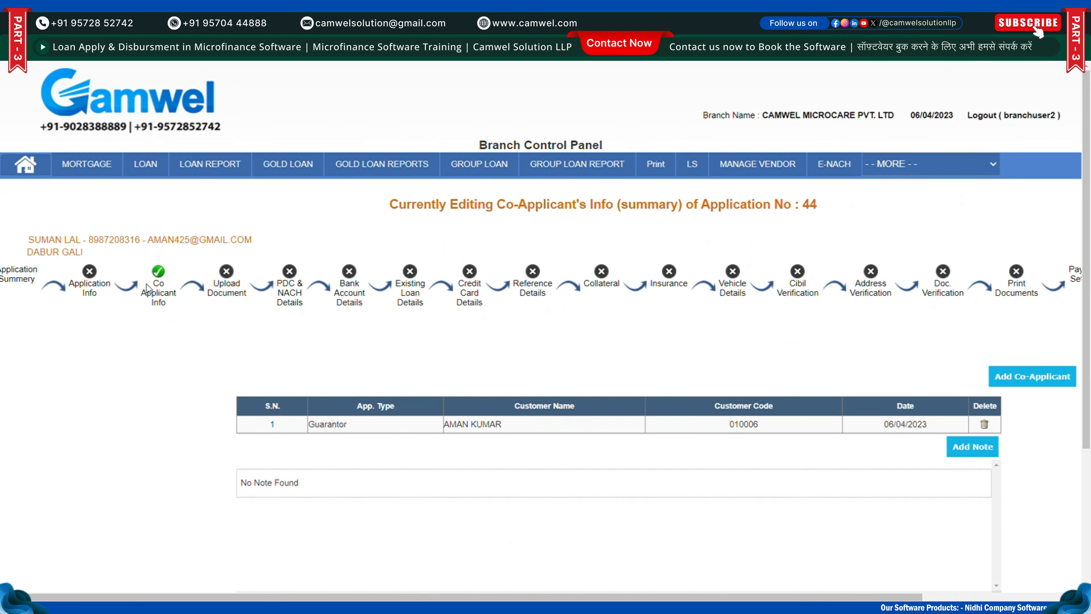
In the Upload Document stage, upload Photo.jpg for the applicant under category Image, document photo
left_click(241, 289)
scroll(386, 343, "down", 4)
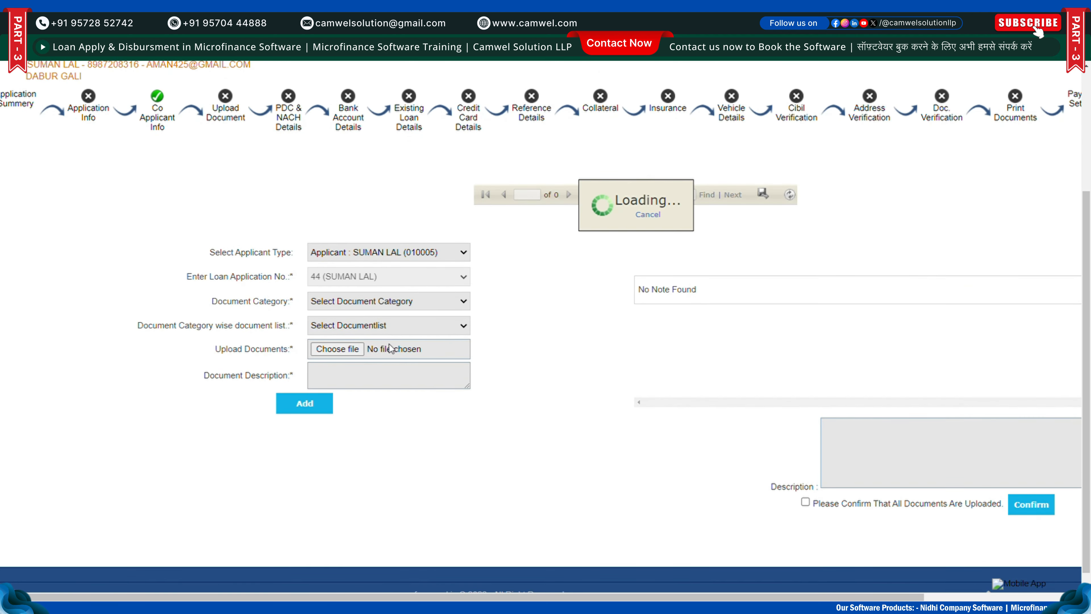
scroll(389, 302, "down", 7)
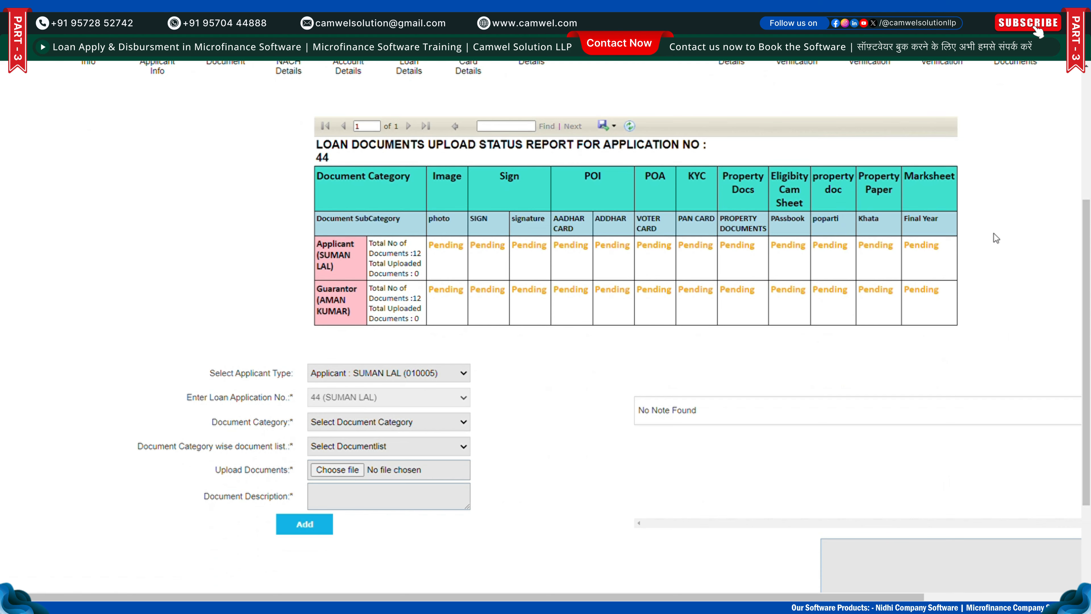
scroll(386, 339, "down", 1)
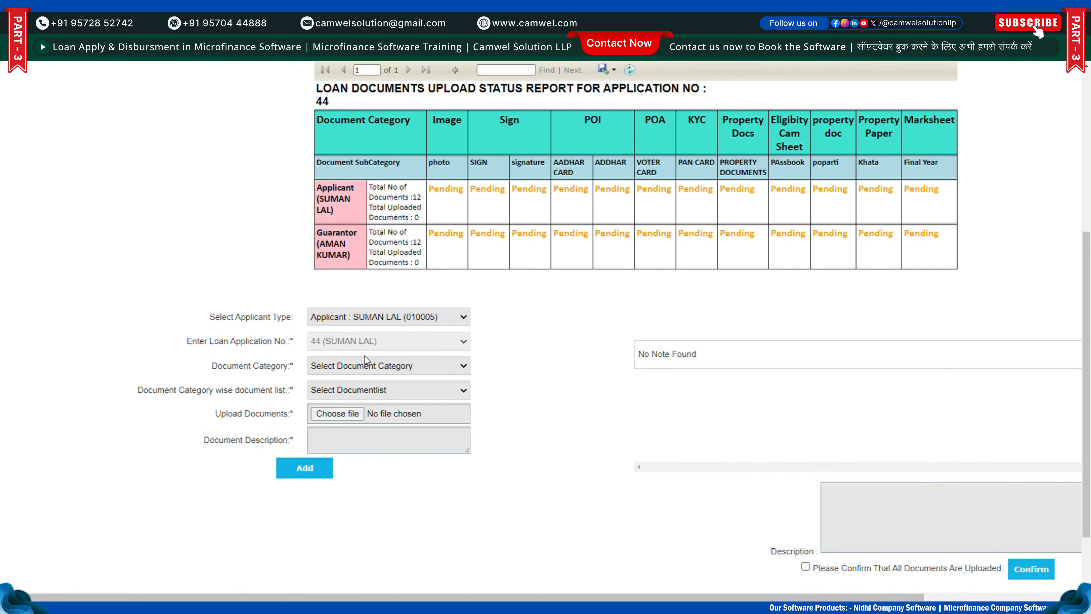
left_click(368, 395)
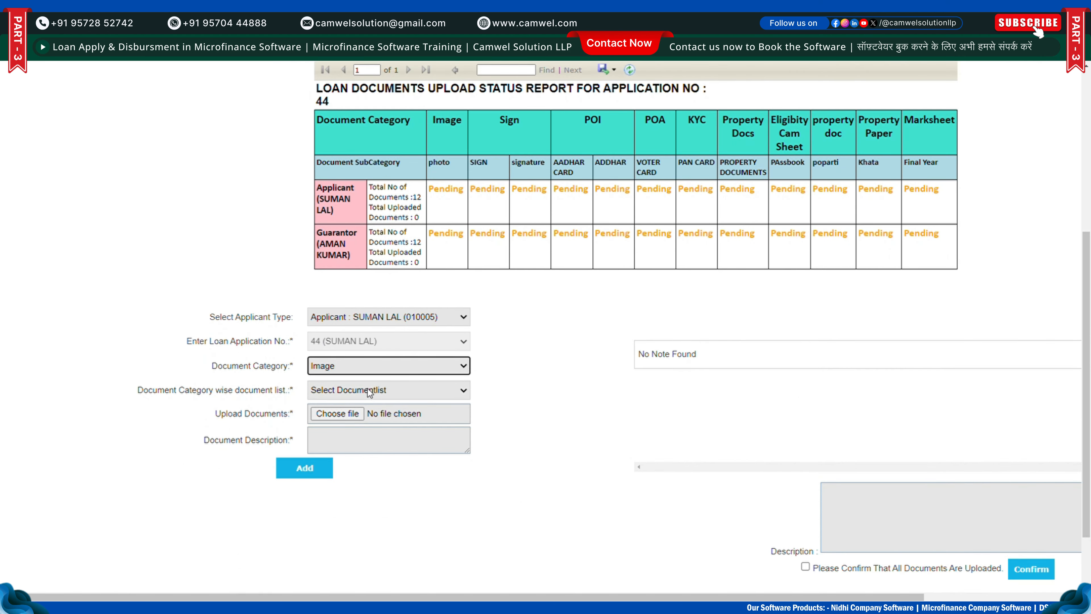
scroll(367, 408, "down", 6)
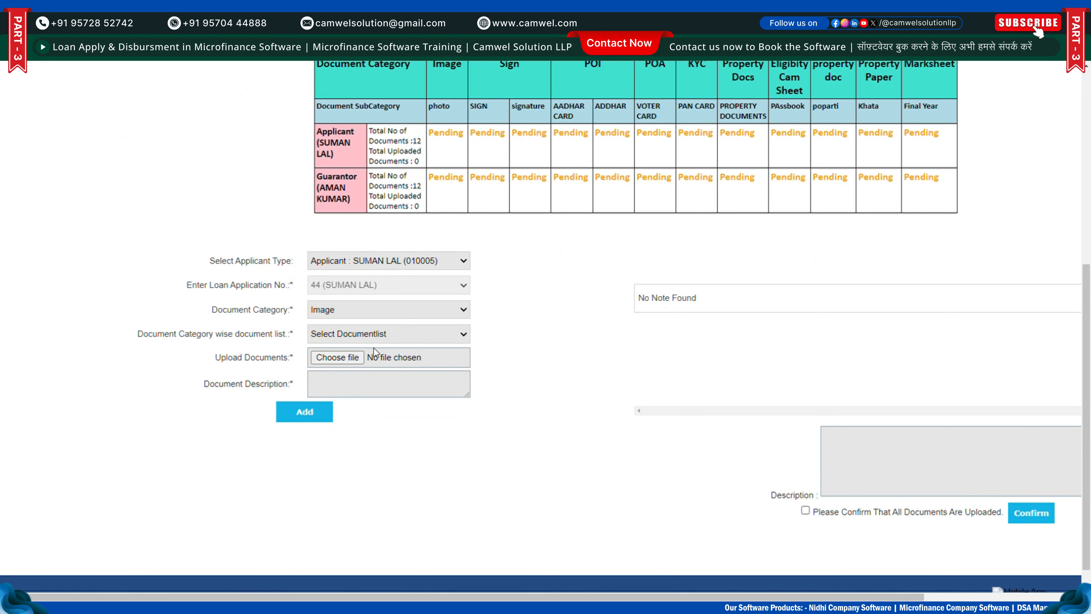
left_click(374, 358)
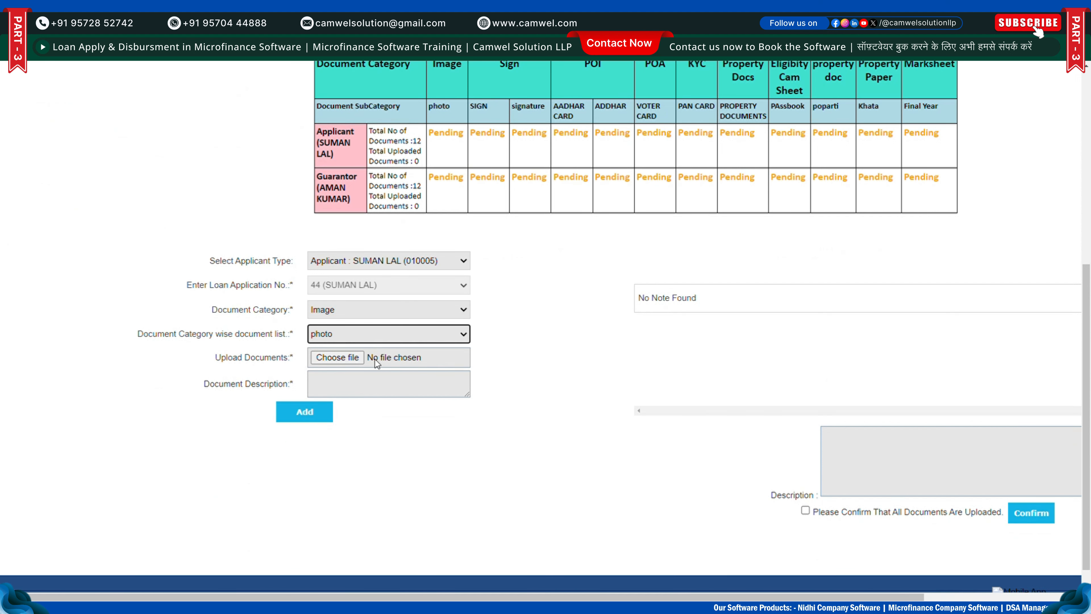
left_click(337, 357)
double_click(64, 154)
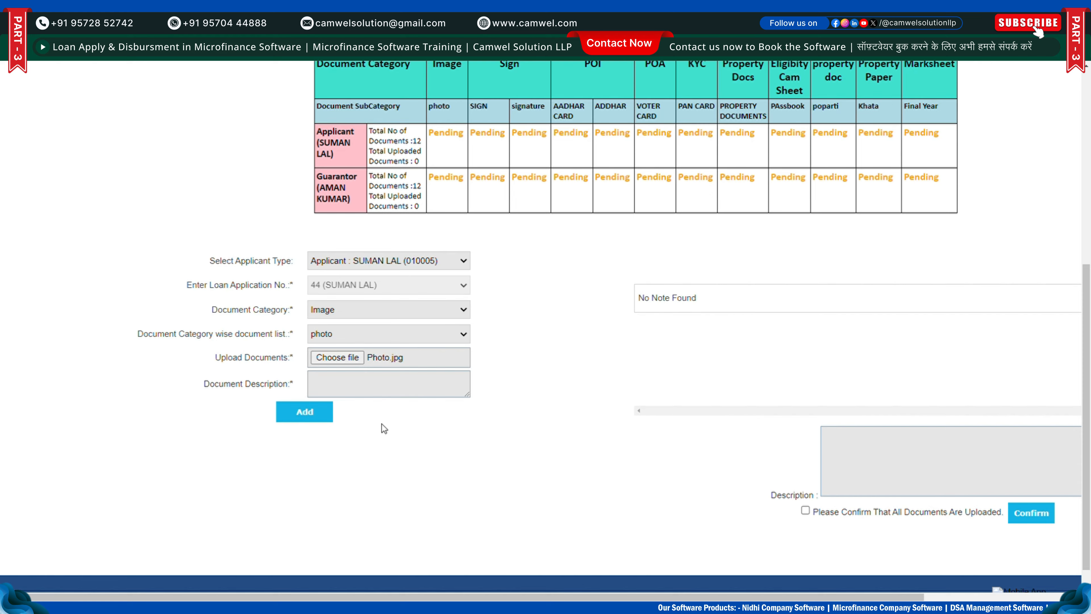
Copy the message "Documents Uploaded Successfully." shown above the document upload status report
scroll(383, 429, "up", 5)
left_click_drag(518, 347, 676, 351)
key("ctrl+c")
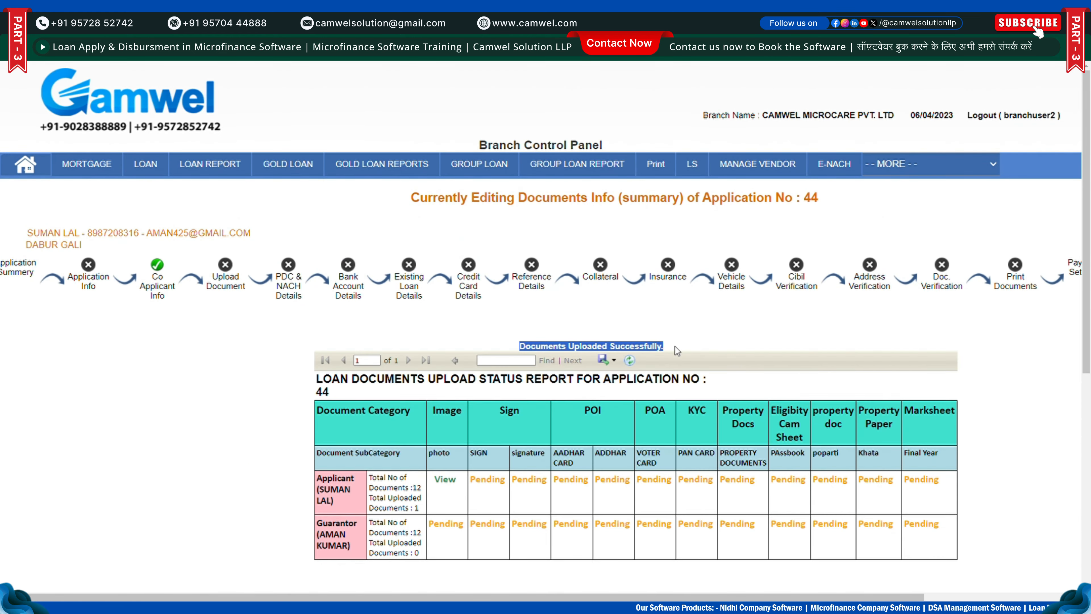
Examine the document upload status report for the applicant and the guarantor across all document categories
key("ctrl+minus")
key("ctrl+minus")
key("ctrl+minus")
scroll(658, 366, "down", 3)
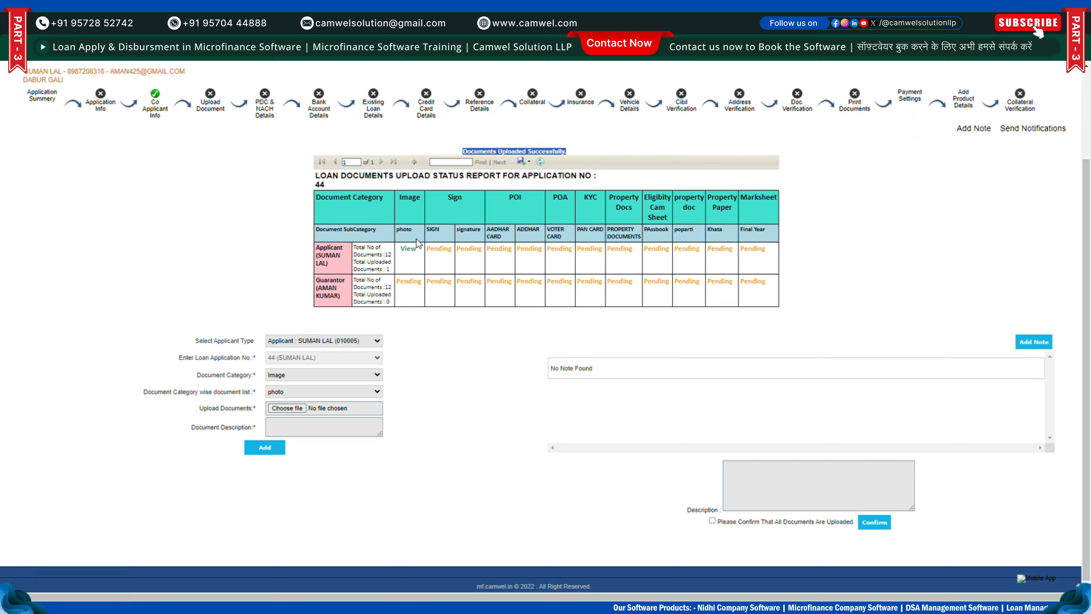
scroll(419, 247, "down", 3)
key("ctrl+plus")
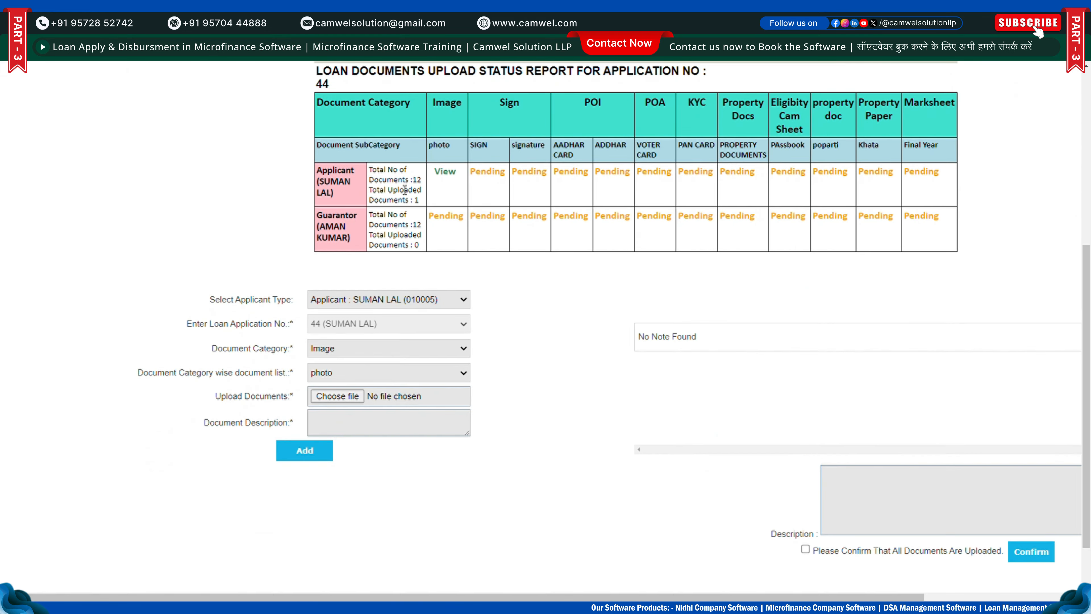
key("ctrl+plus")
key("ctrl+plus")
scroll(400, 187, "down", 1)
key("ctrl+minus")
key("ctrl+minus")
key("ctrl+minus")
key("ctrl+minus")
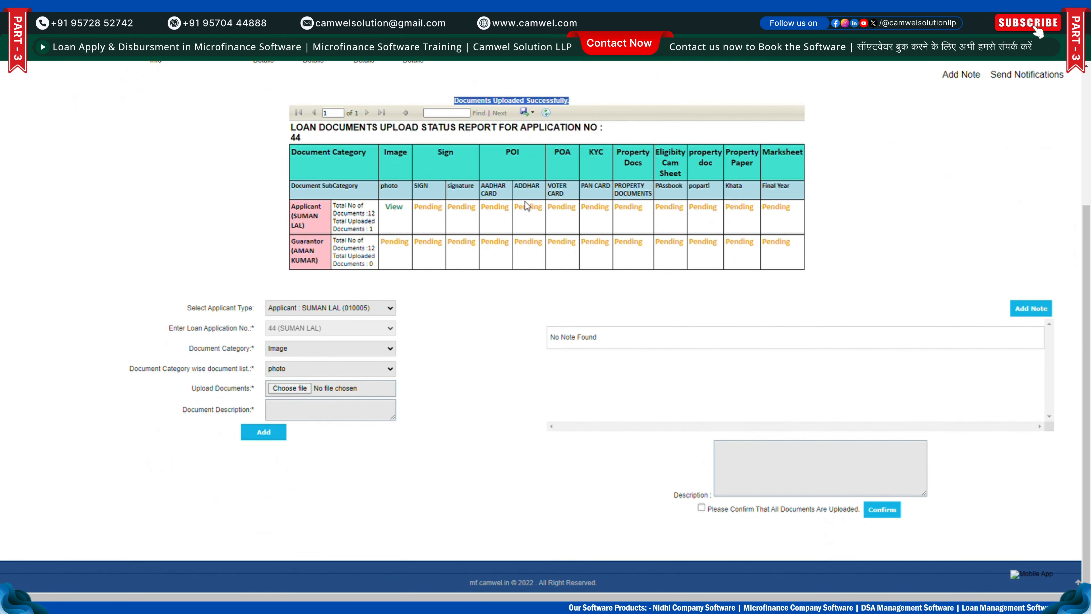
scroll(527, 205, "up", 3)
scroll(559, 245, "down", 3)
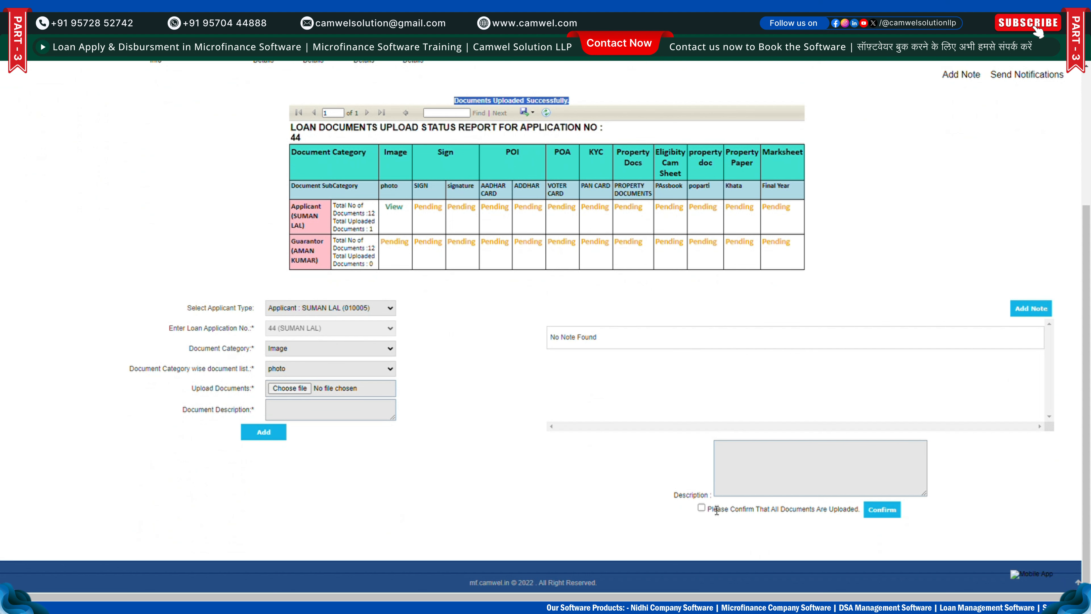
Confirm that all documents are uploaded in the Upload Document stage, with the description "Documents Uploaded Successfully."
left_click(738, 468)
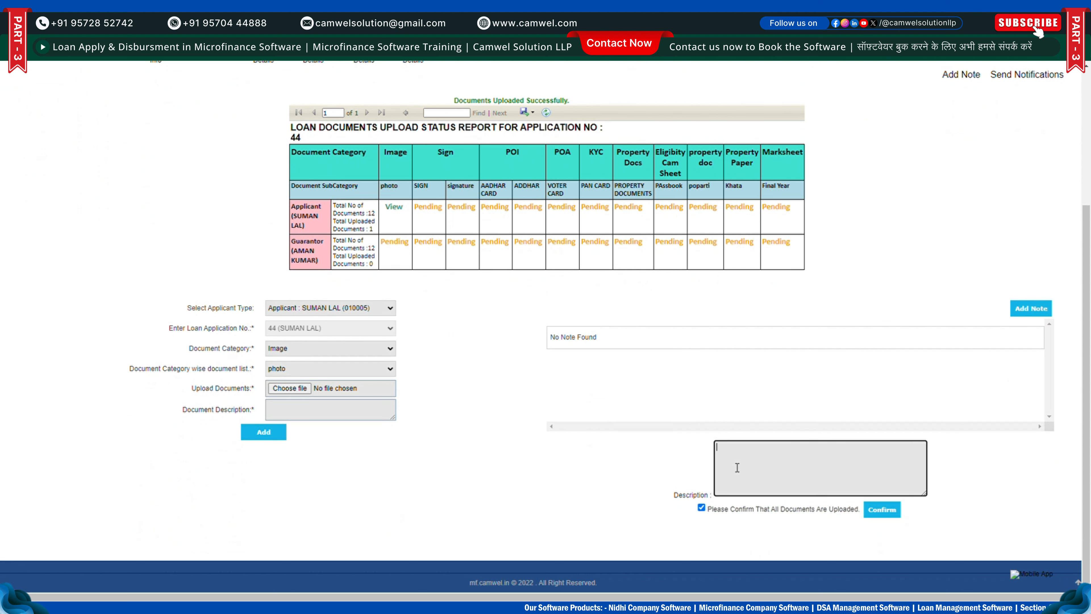
key("ctrl+v")
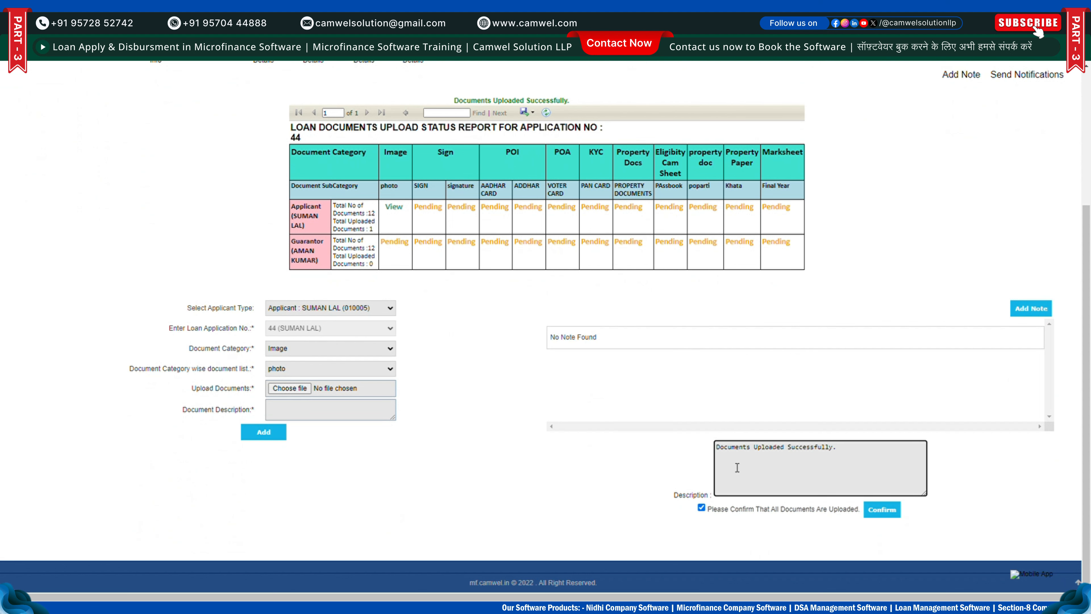
left_click(886, 515)
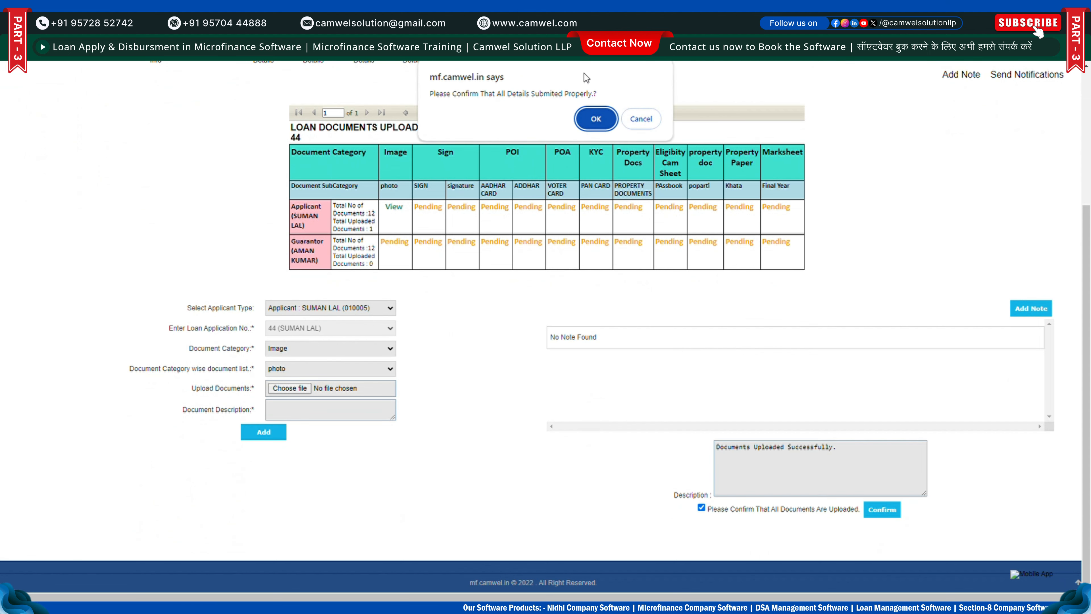
left_click(593, 121)
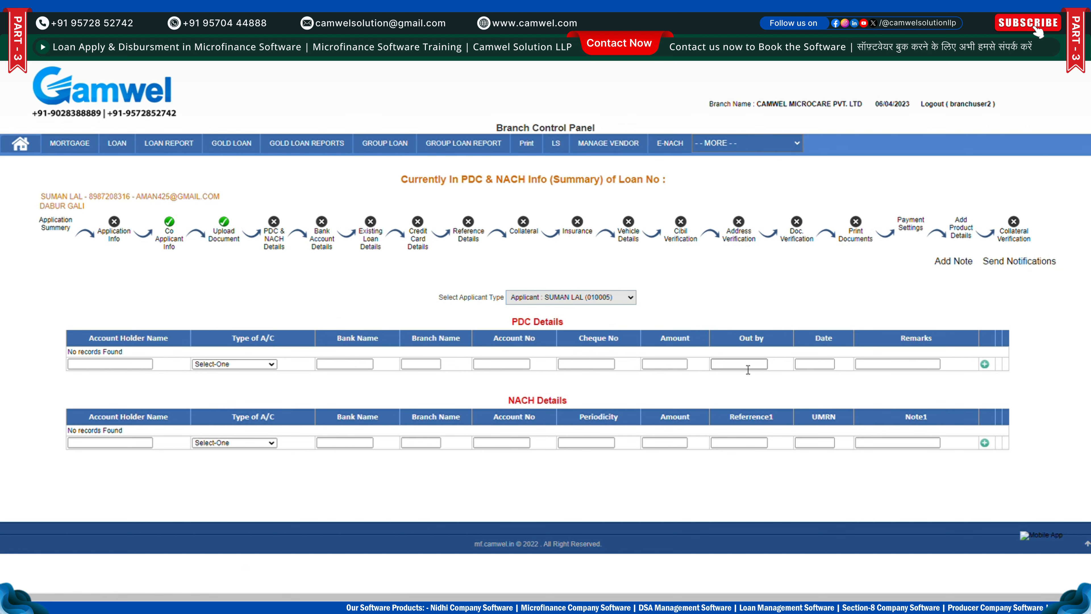
Confirm the Bank Account Details stage of the application with the description "Documents Uploaded Successfully."
left_click(322, 243)
left_click(494, 525)
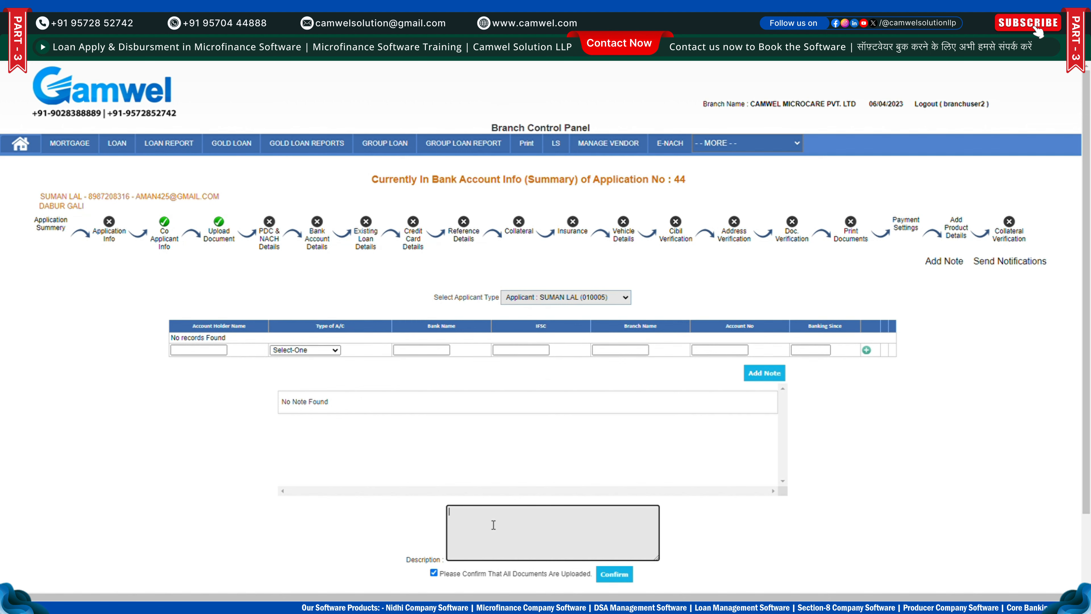
type("Documents Uploaded Successfully.")
left_click(626, 579)
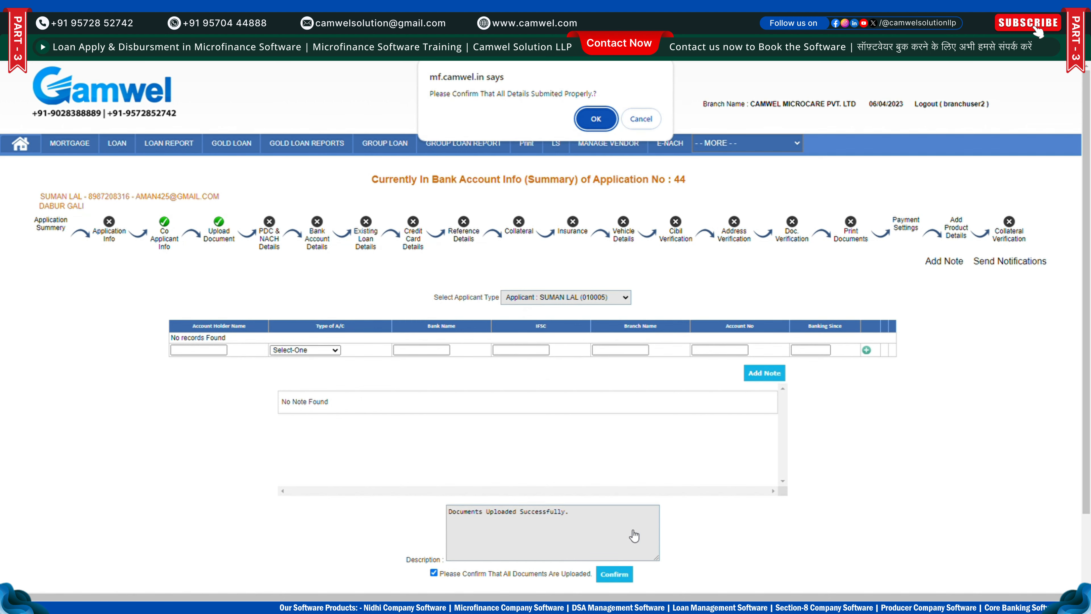
left_click(596, 118)
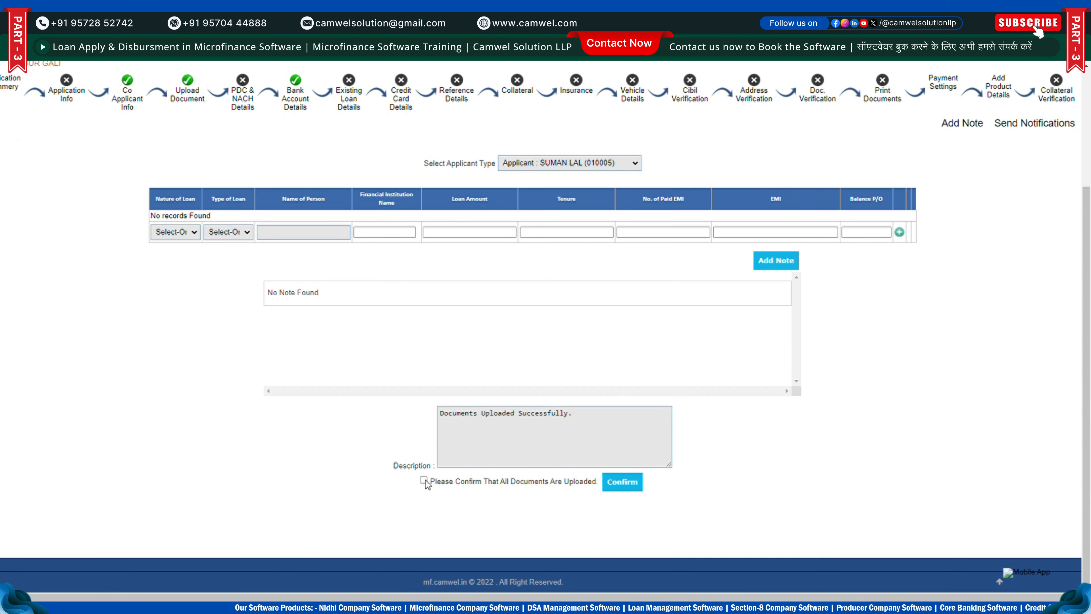
Confirm the Existing Loan Details stage with the description "Documents Uploaded Successfully."
left_click(424, 480)
left_click(622, 481)
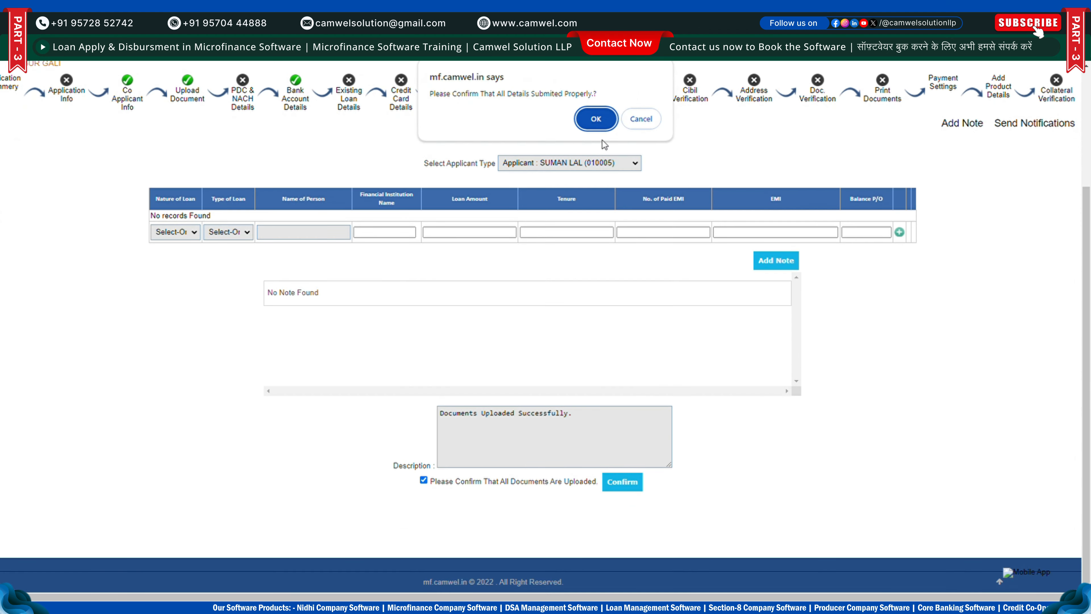
left_click(596, 119)
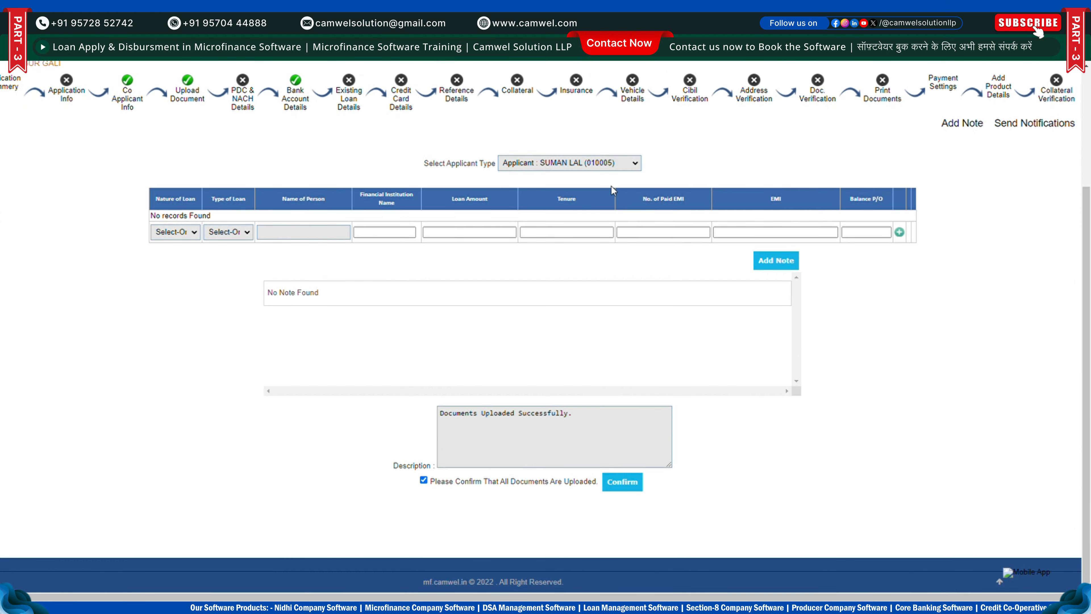
Confirm the Credit Card Details stage with the description "Documents Uploaded Successfully."
left_click(500, 562)
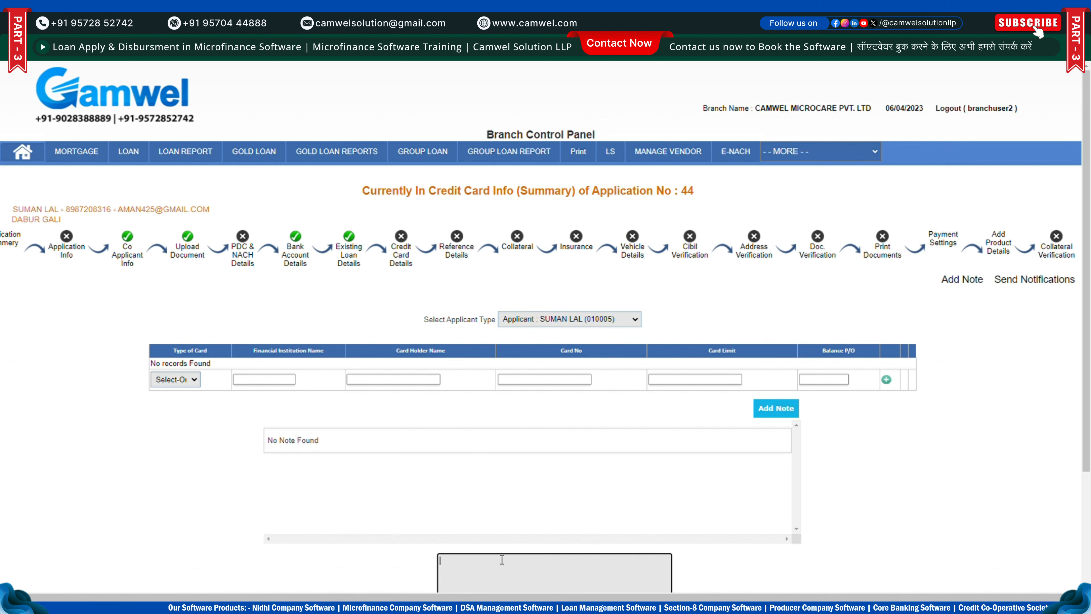
type("Documents Uploaded Successfully.")
scroll(548, 454, "down", 3)
left_click(458, 482)
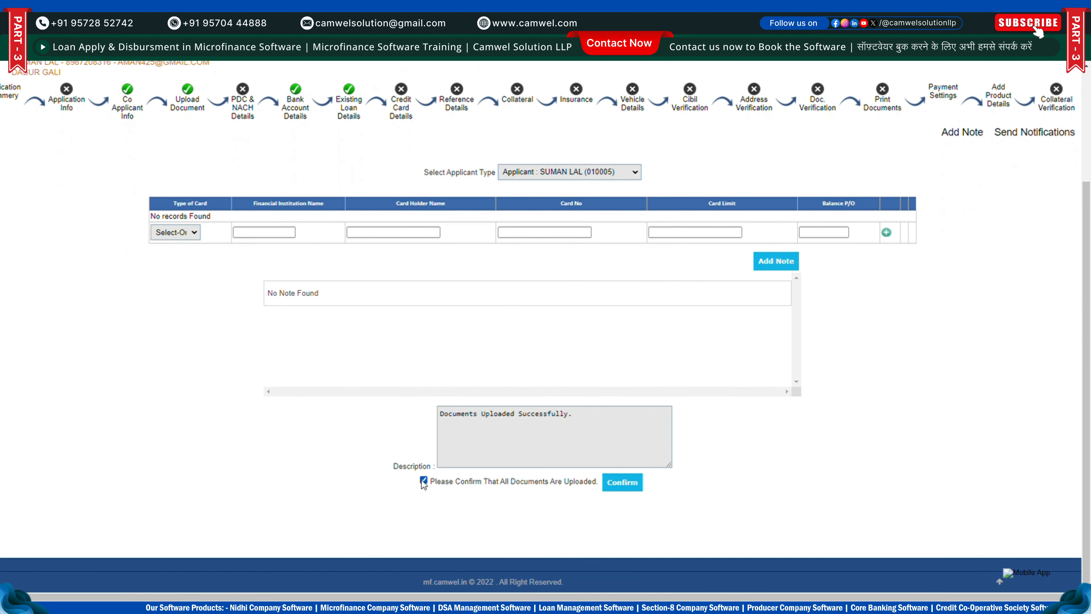
left_click(642, 483)
key("Return")
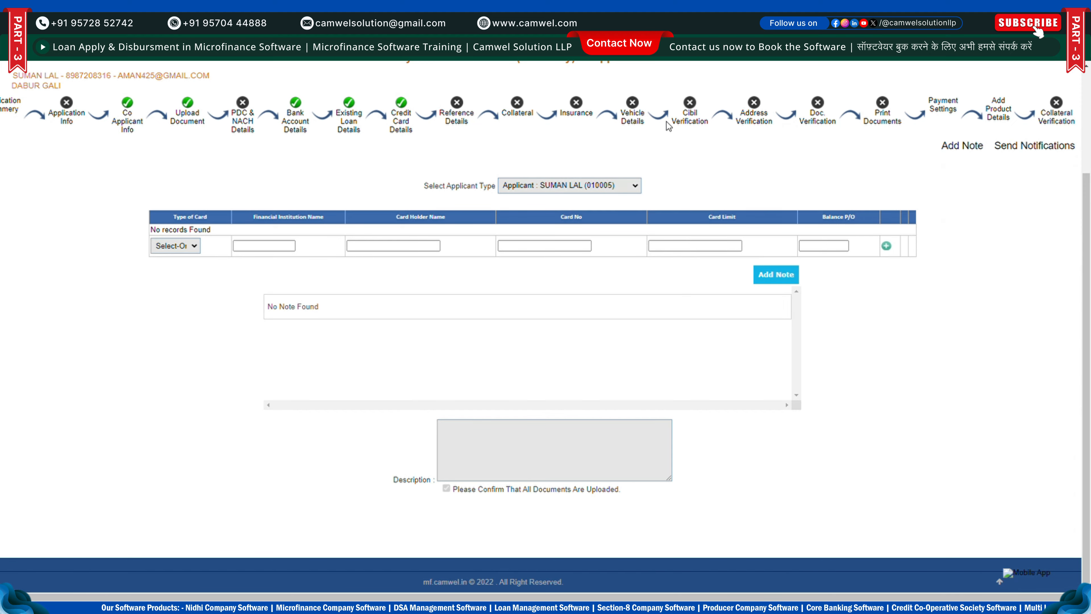
Open the Cibil Verification stage and confirm its completion with the description "Documents Uploaded Successfully."
left_click(691, 117)
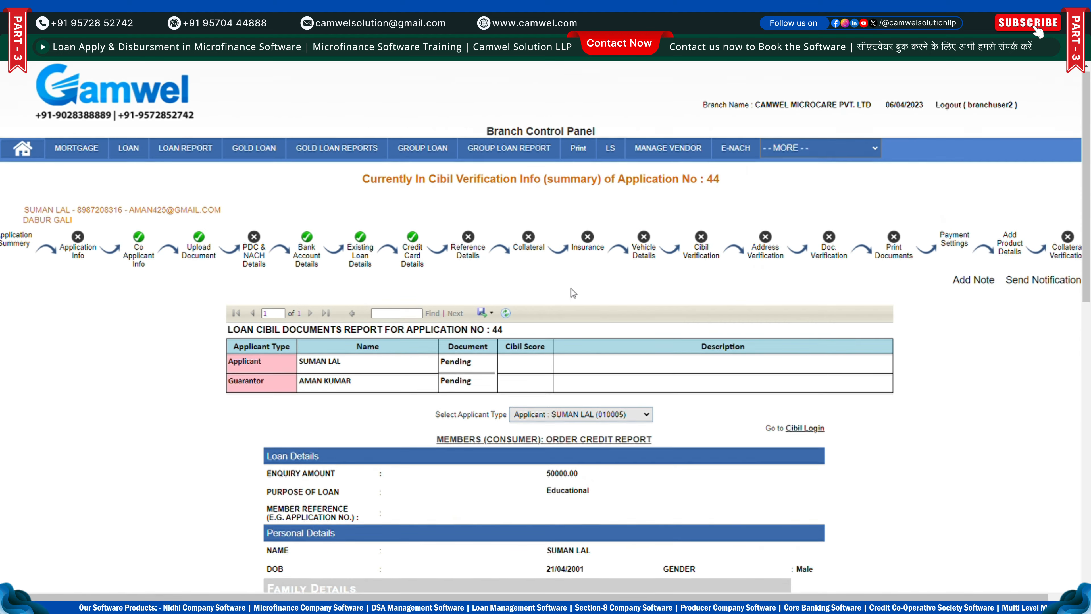
scroll(569, 297, "down", 14)
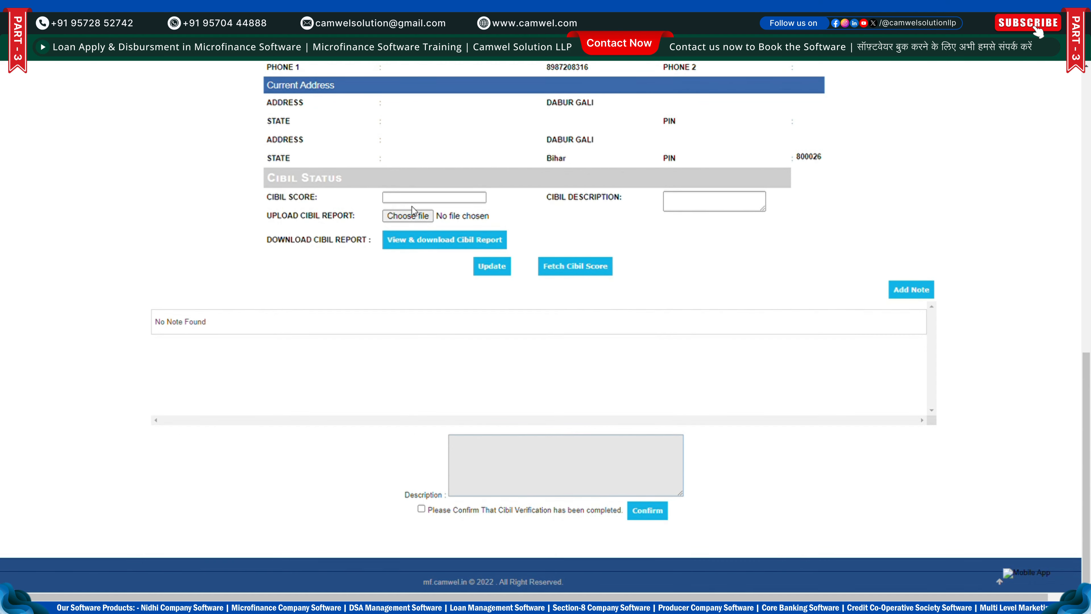
left_click(532, 457)
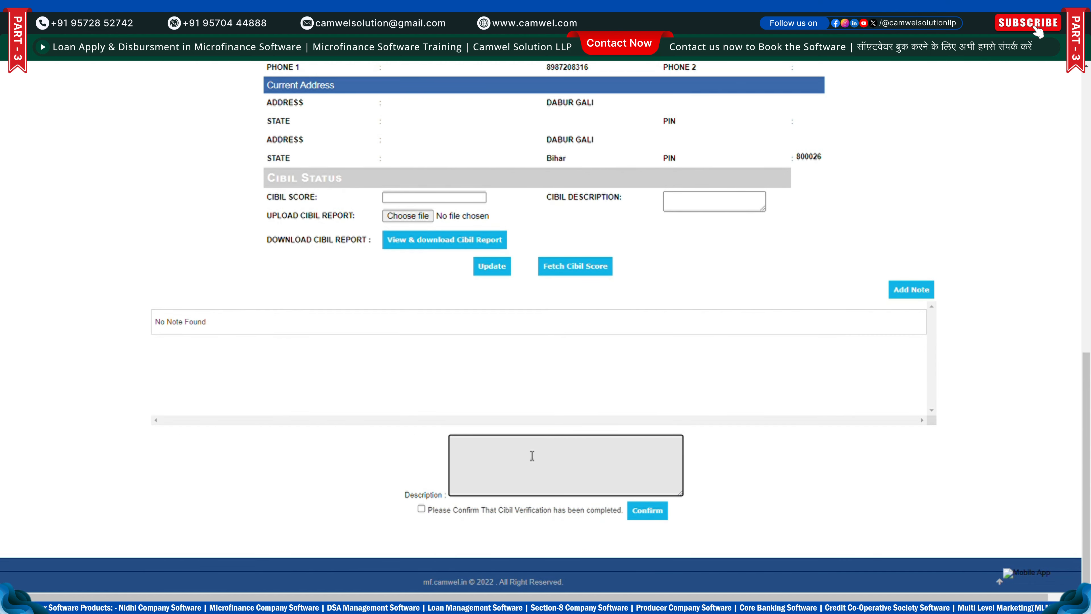
type("Documents Uploaded Successfully.")
left_click(421, 509)
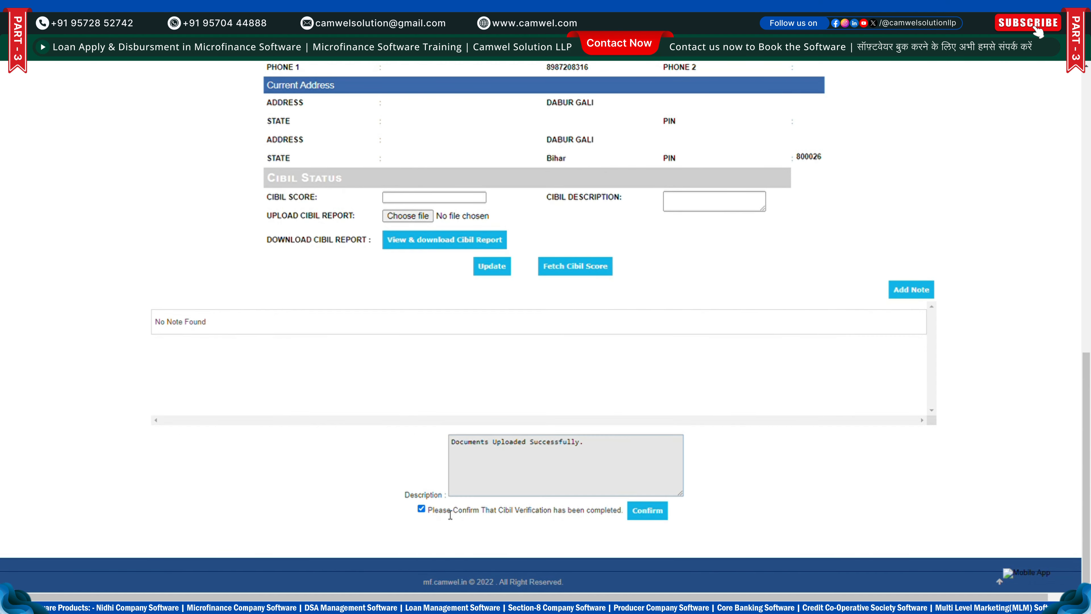
left_click(657, 515)
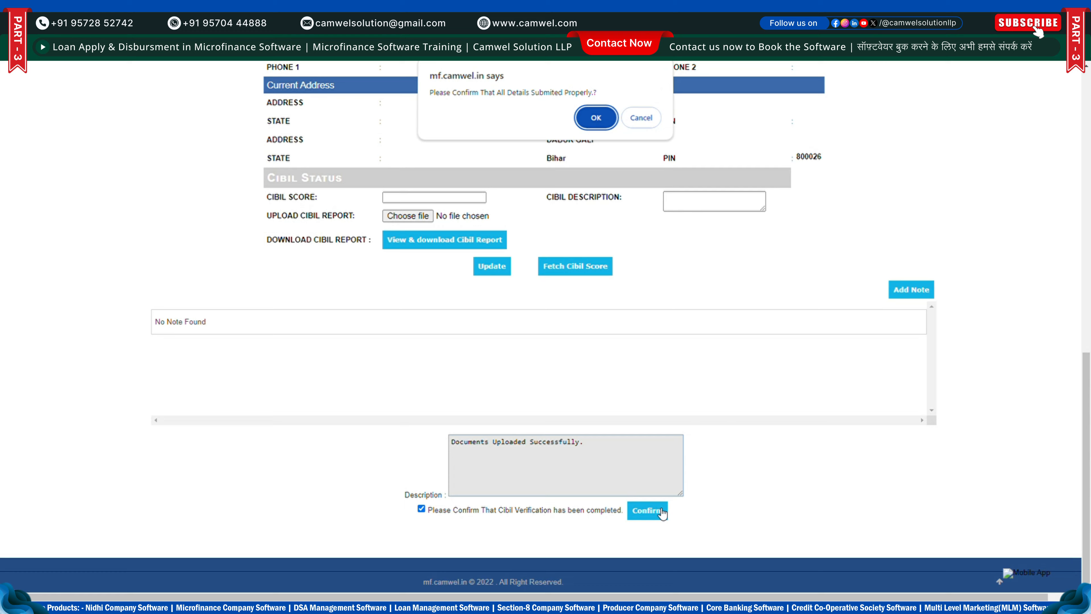
left_click(596, 118)
Open the Address Verification stage and confirm it with the description "Documents Uploaded Successfully."
left_click(772, 253)
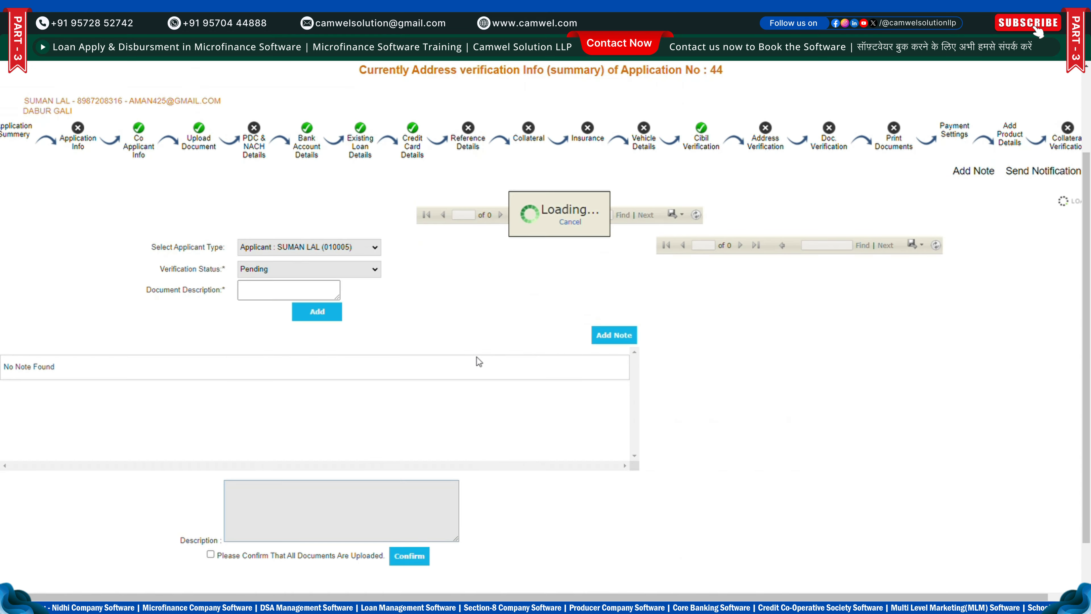
scroll(350, 420, "down", 5)
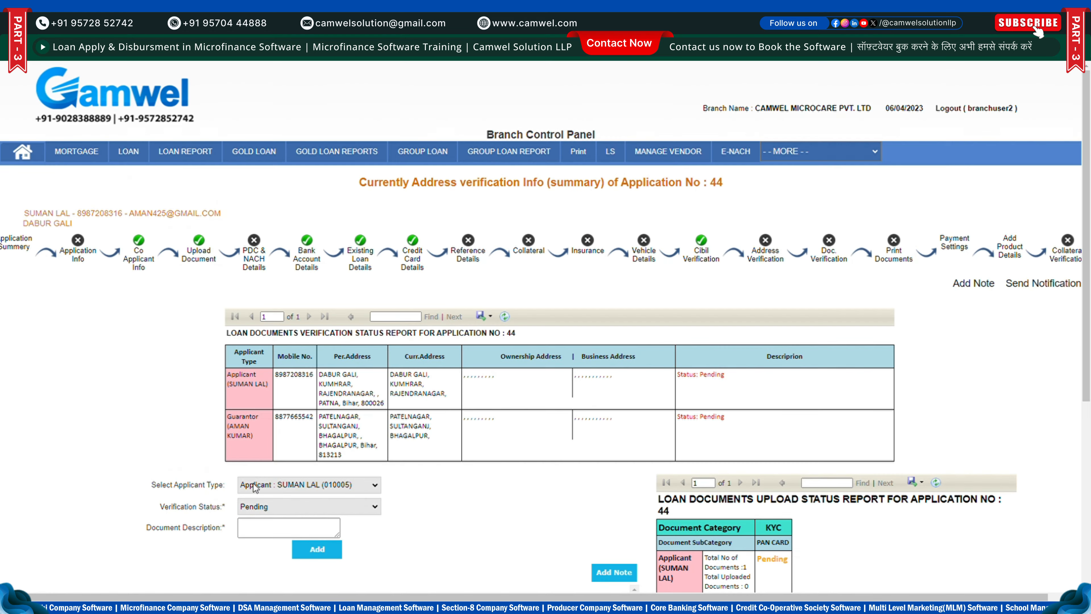
scroll(311, 490, "down", 5)
left_click(300, 447)
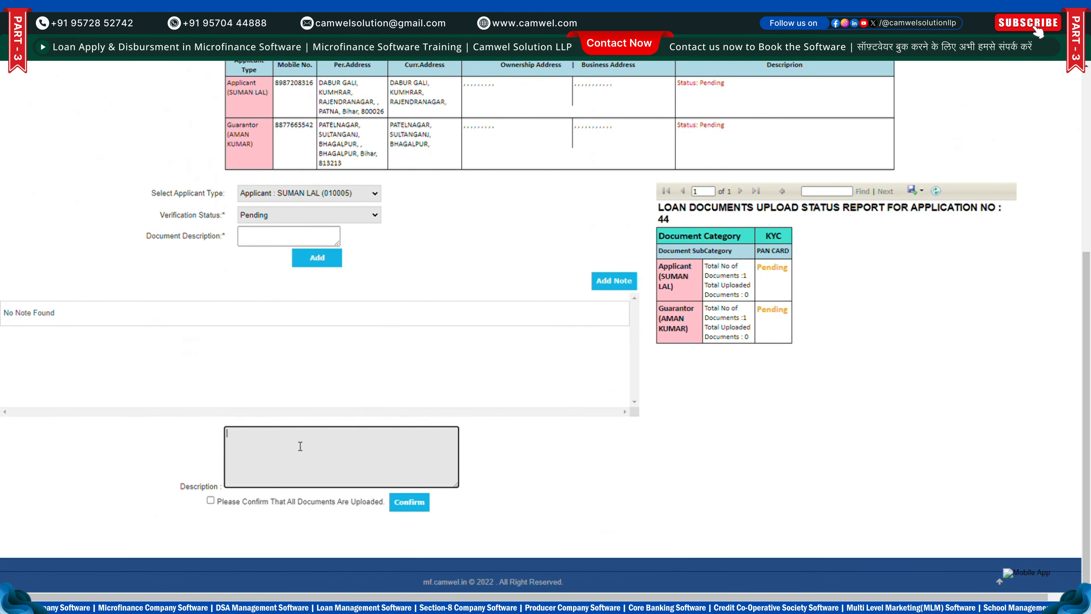
type("Documents Uploaded Successfully.")
left_click(210, 500)
left_click(409, 502)
left_click(599, 122)
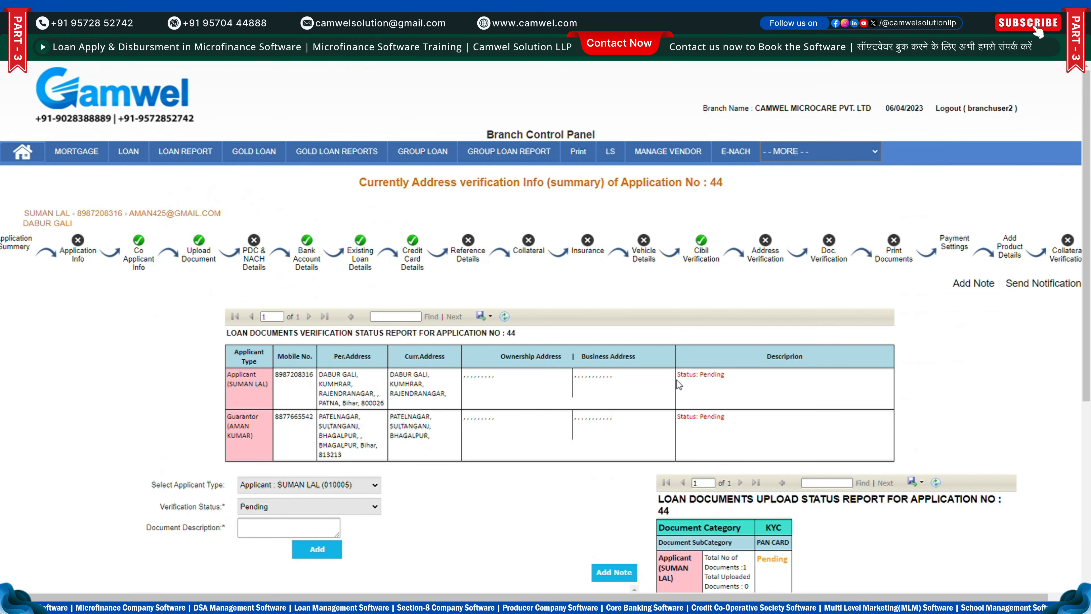
Open the Doc. Verification stage of the application and confirm it
left_click(769, 258)
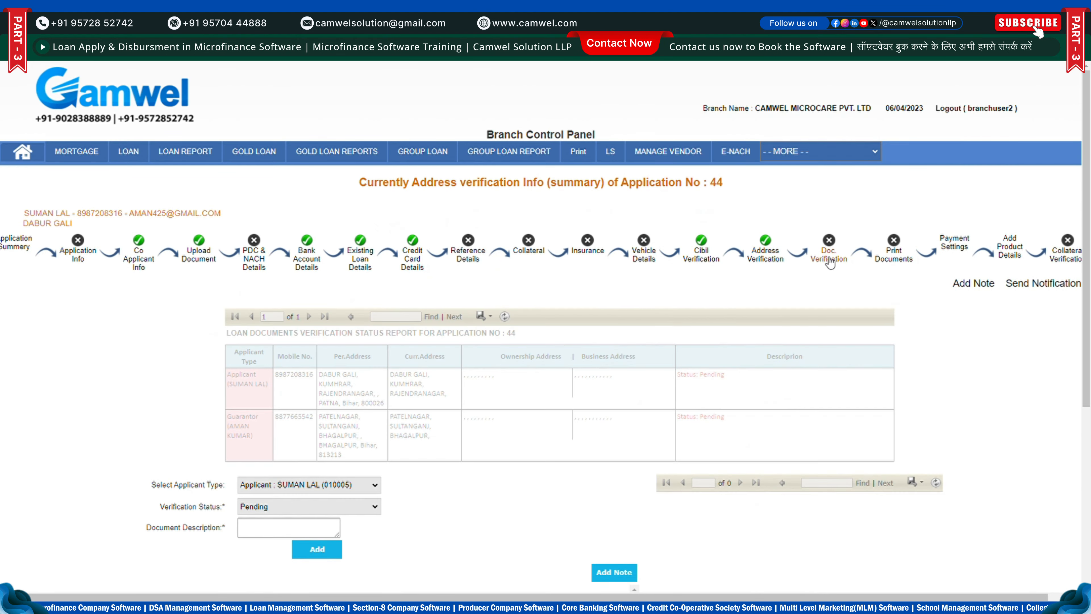
left_click(829, 257)
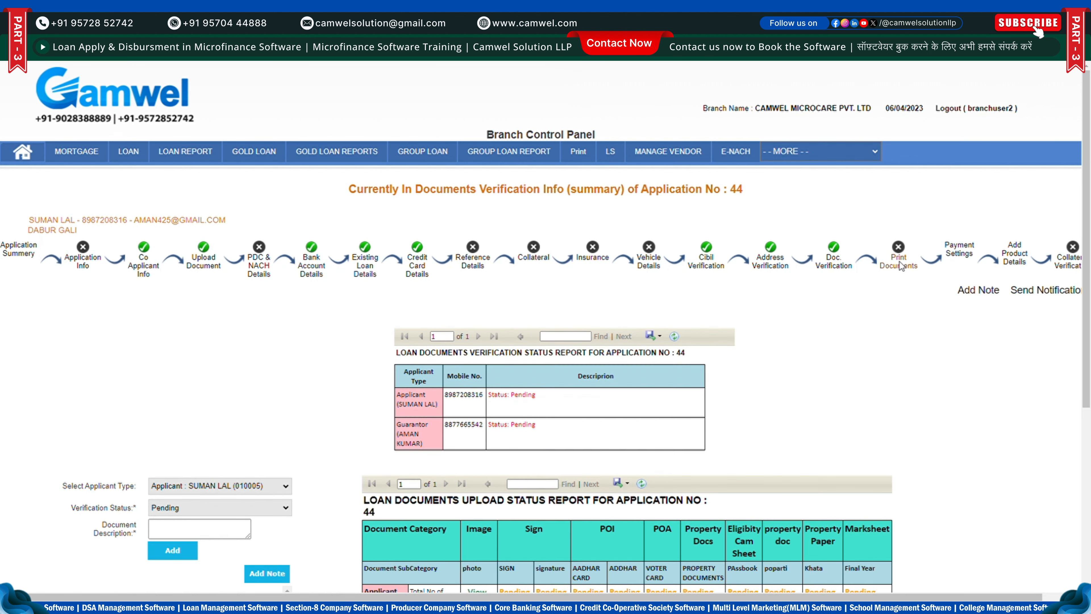
Confirm that all documents are printed in the Print Documents stage, with the description "Documents Uploaded Successfully."
left_click(877, 263)
scroll(659, 364, "down", 3)
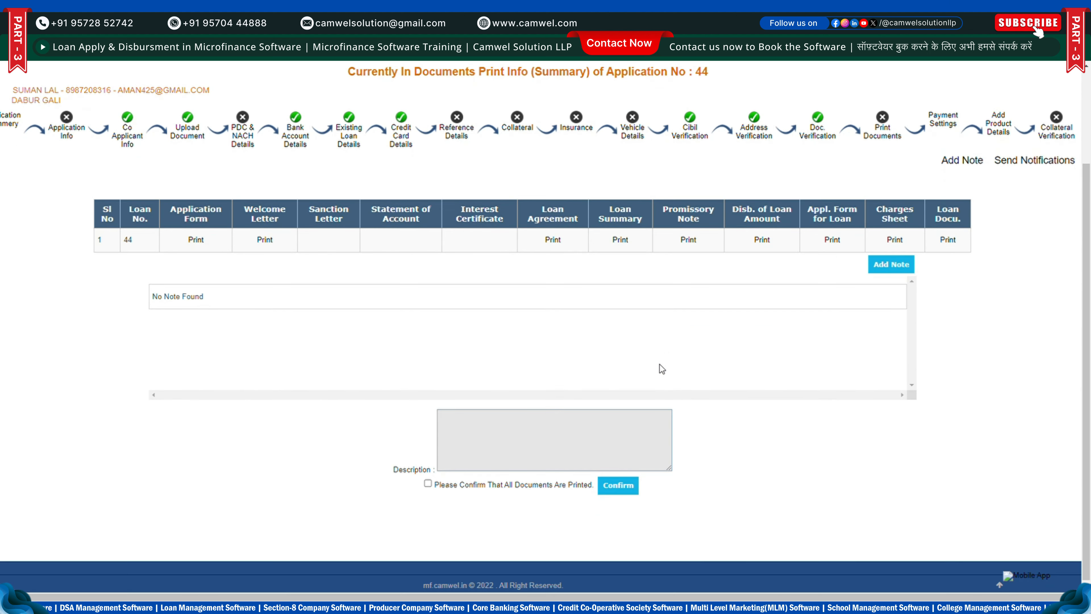
left_click(542, 443)
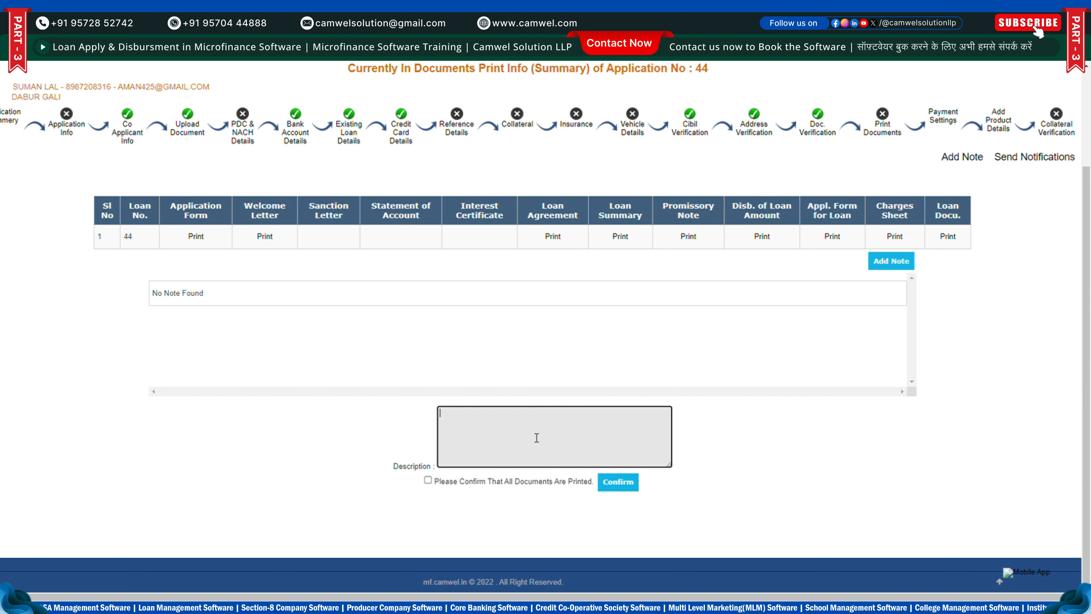
type("Documents Uploaded Successfully.")
left_click(539, 481)
left_click(618, 483)
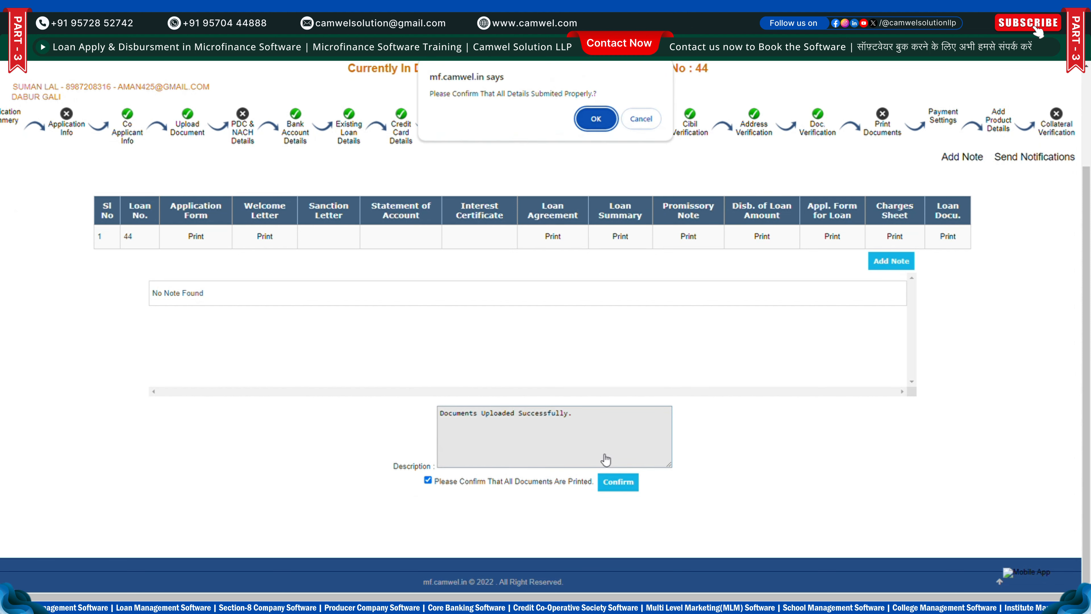
left_click(602, 121)
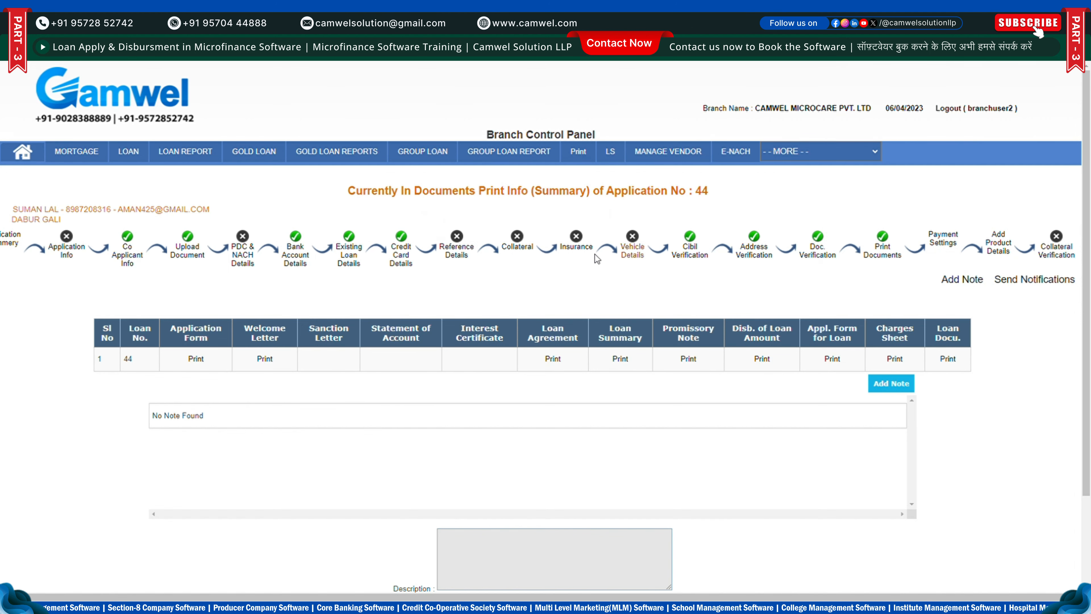
Log out of the branch user account
mouse_move(129, 152)
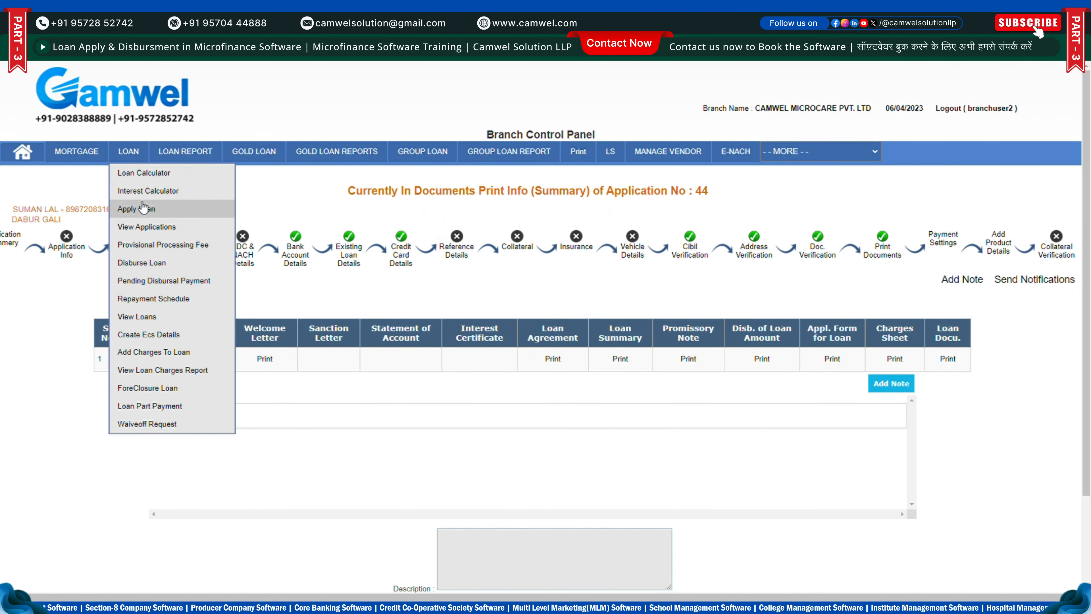
left_click(996, 109)
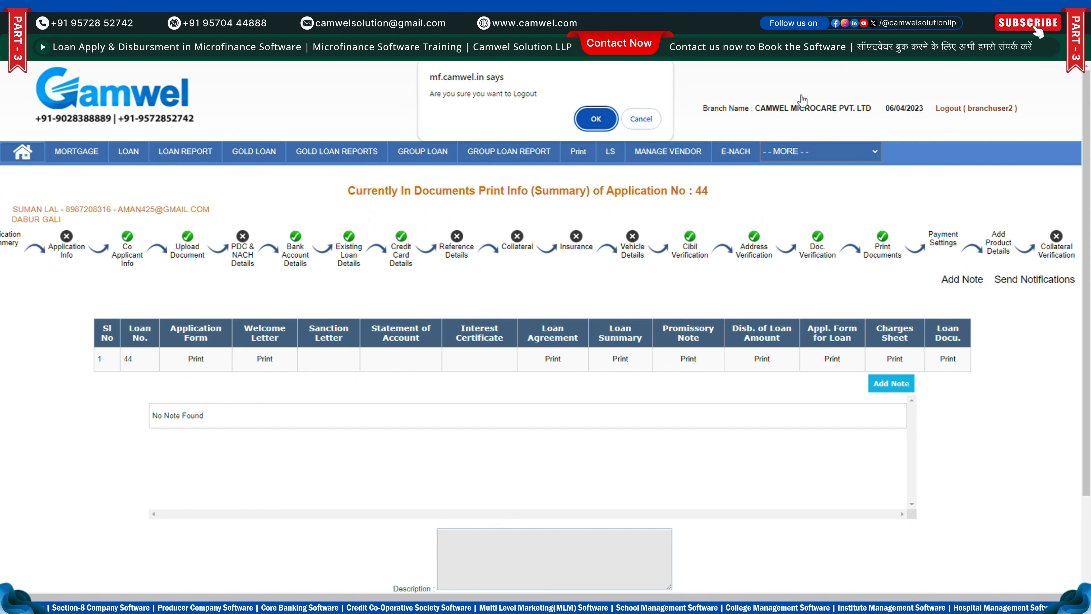
left_click(595, 120)
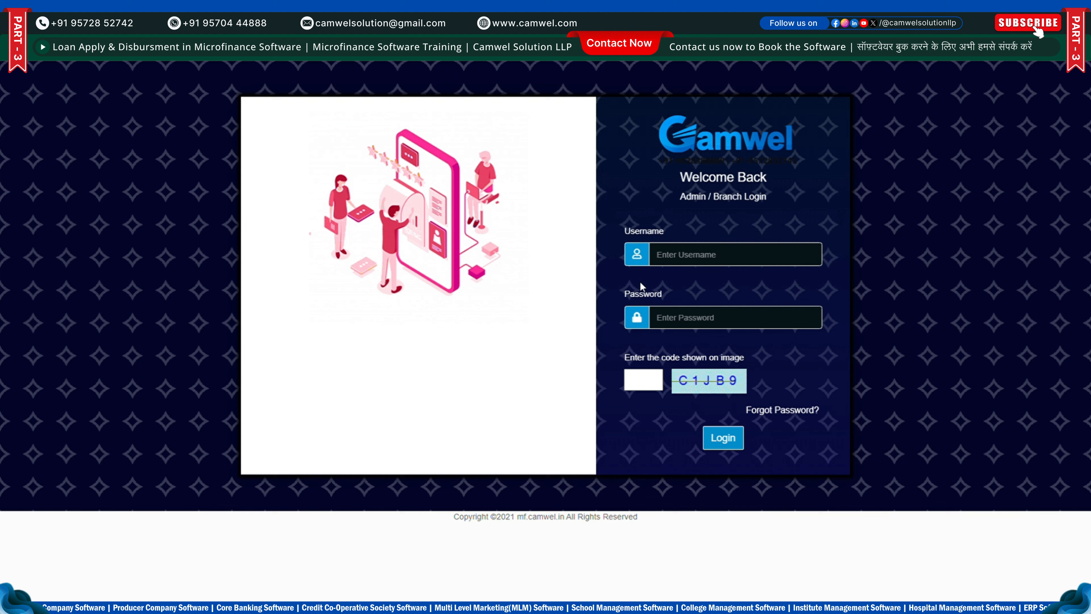
Log in as admin with the saved account password and the verification code shown in the image
left_click(665, 255)
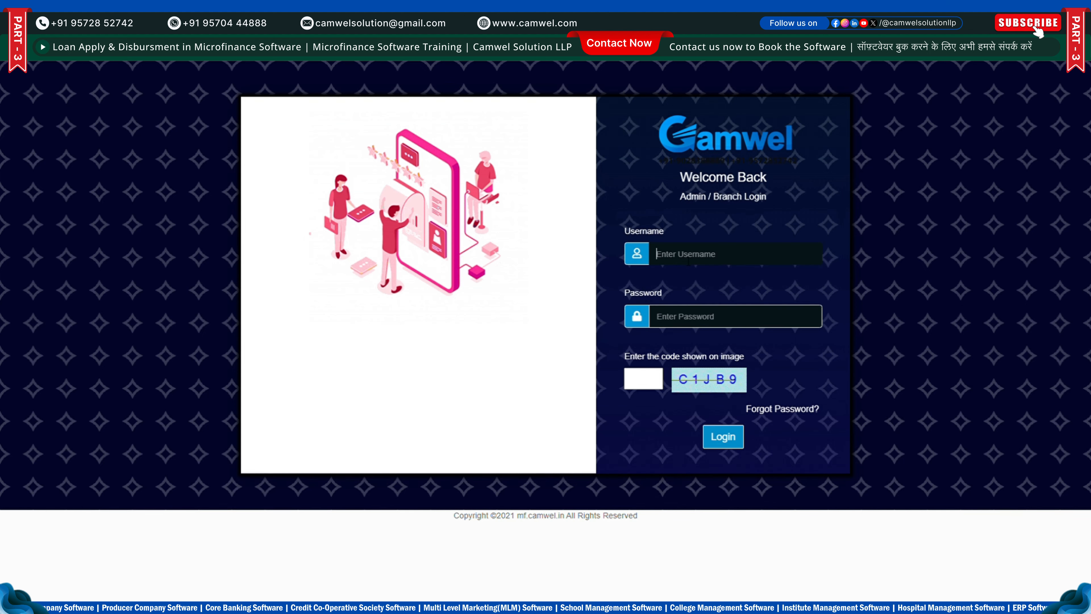
left_click(662, 287)
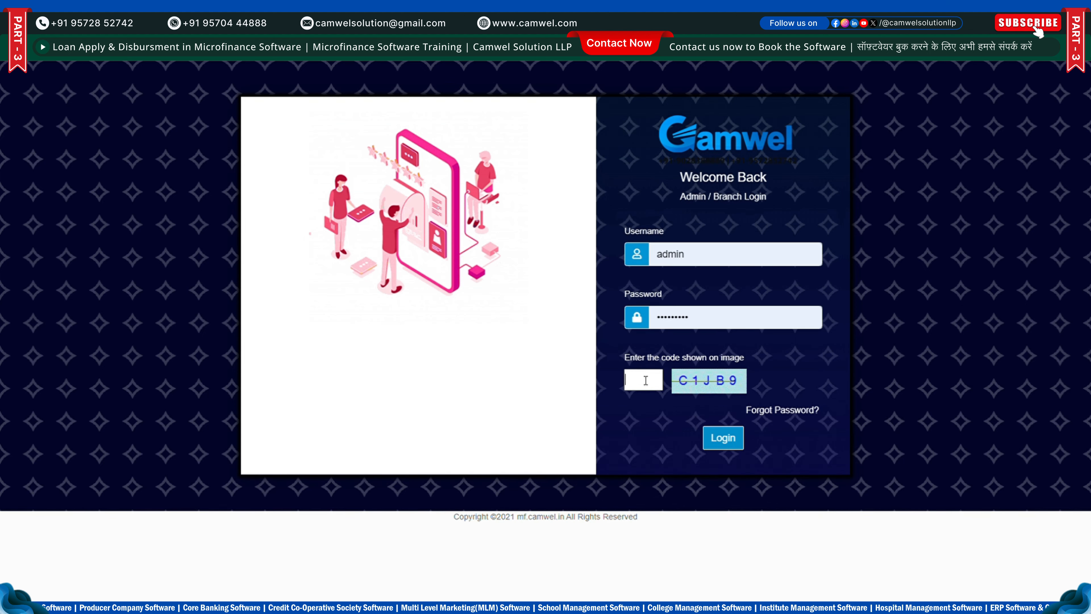
type("C1JB9")
left_click(723, 438)
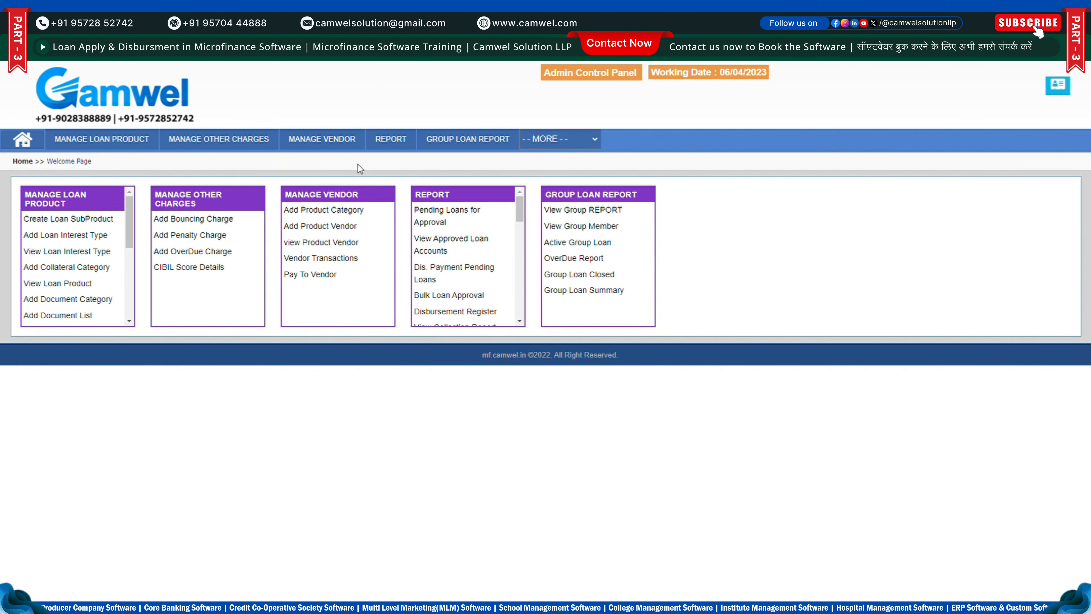
Open the pending loans for approval and proceed to approve the Personal Loan (Education) application
mouse_move(402, 139)
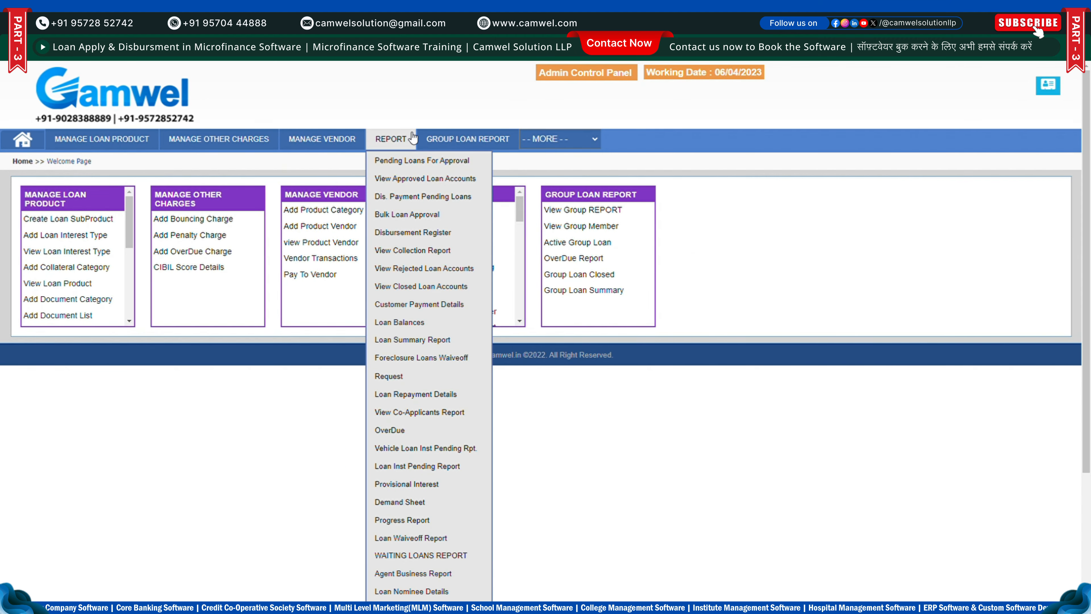
left_click(386, 161)
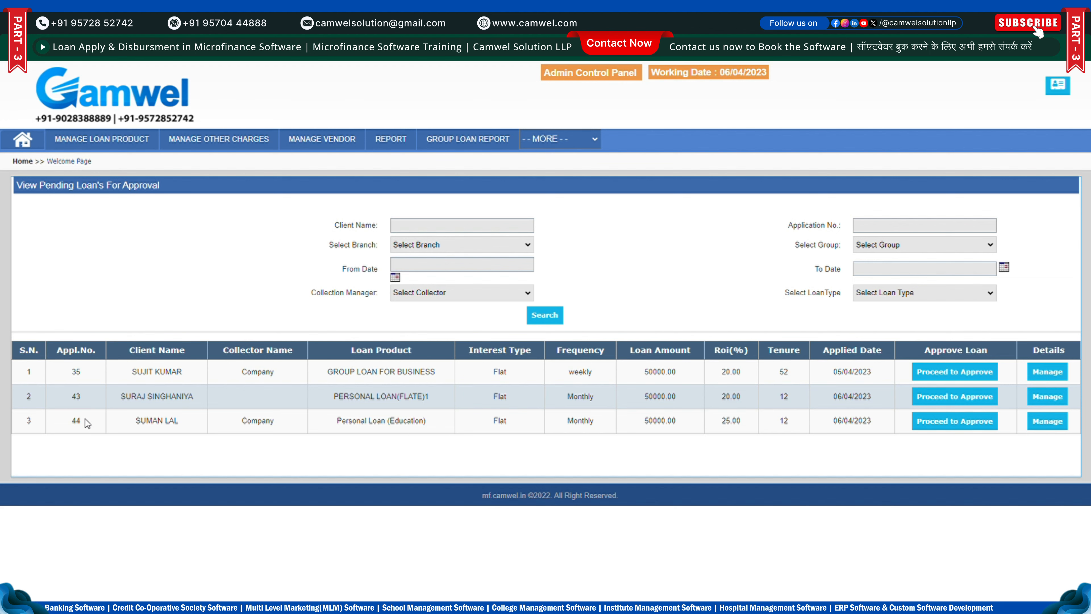
left_click_drag(45, 421, 880, 419)
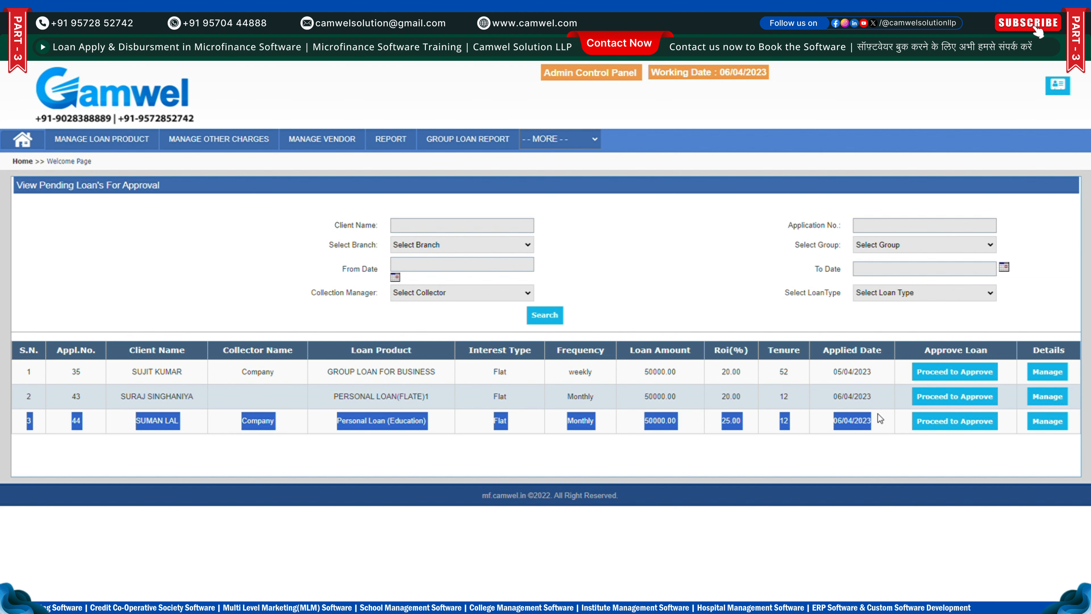
left_click(869, 455)
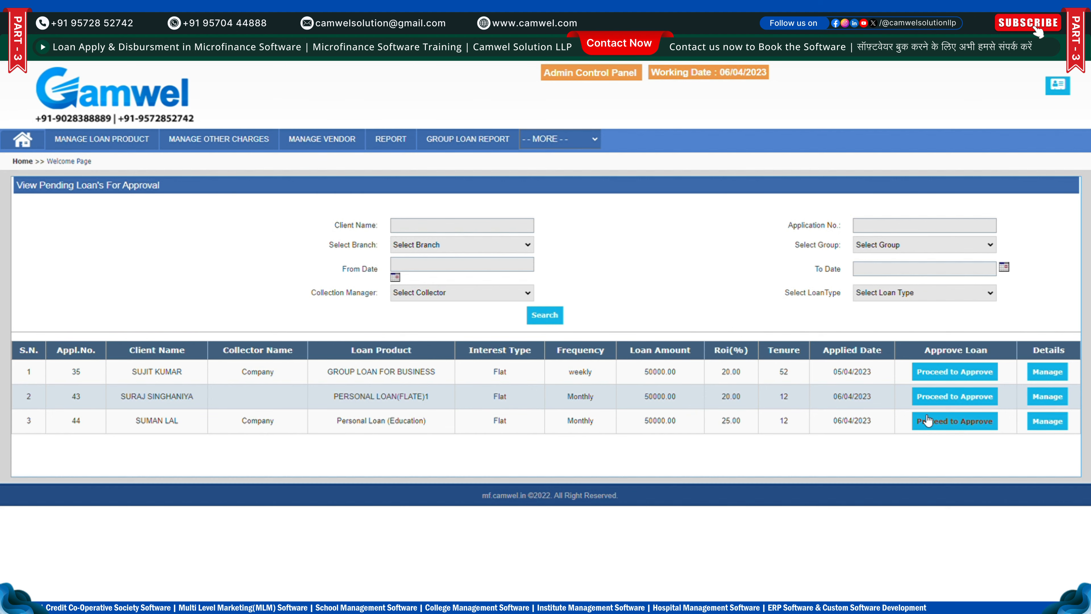
left_click(928, 420)
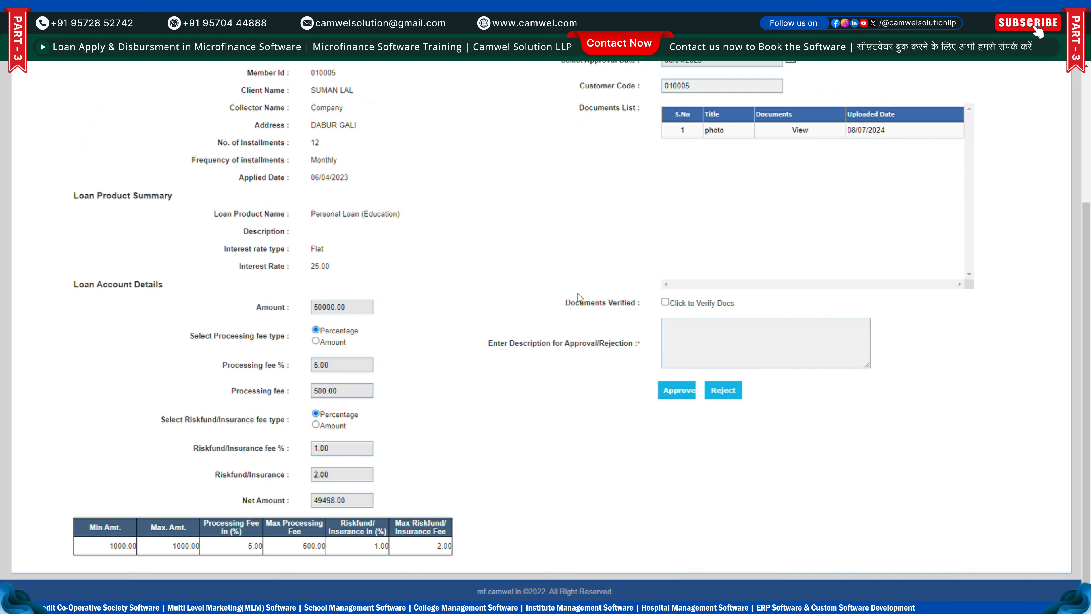
Mark the documents as verified and approve the loan with the description "Documents Uploaded Successfully."
left_click(665, 302)
scroll(714, 297, "up", 4)
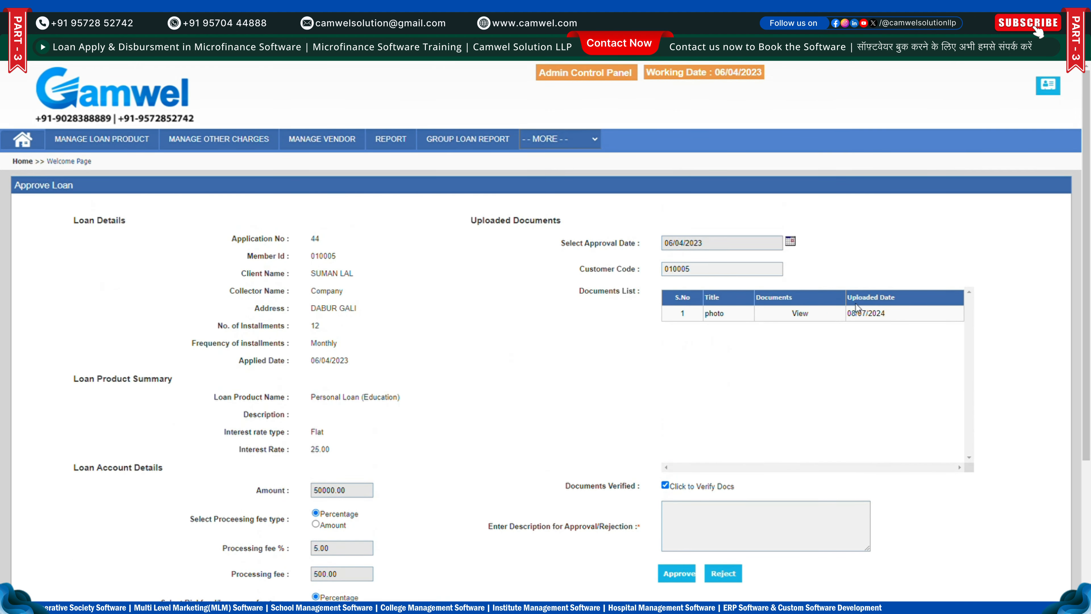
scroll(739, 306, "down", 4)
left_click(688, 335)
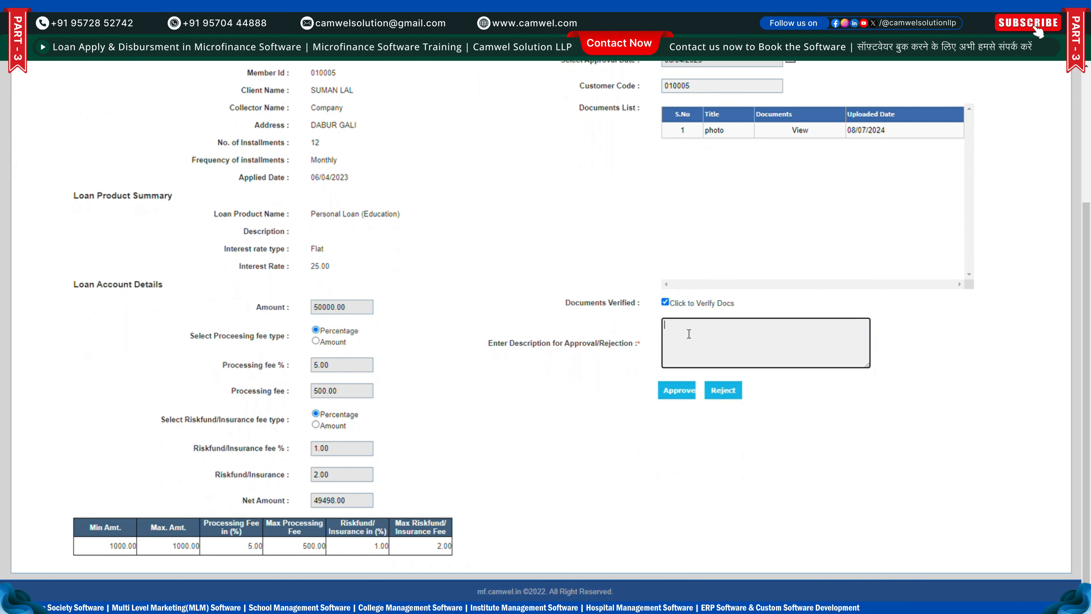
type("Documents Uploaded Successfully.")
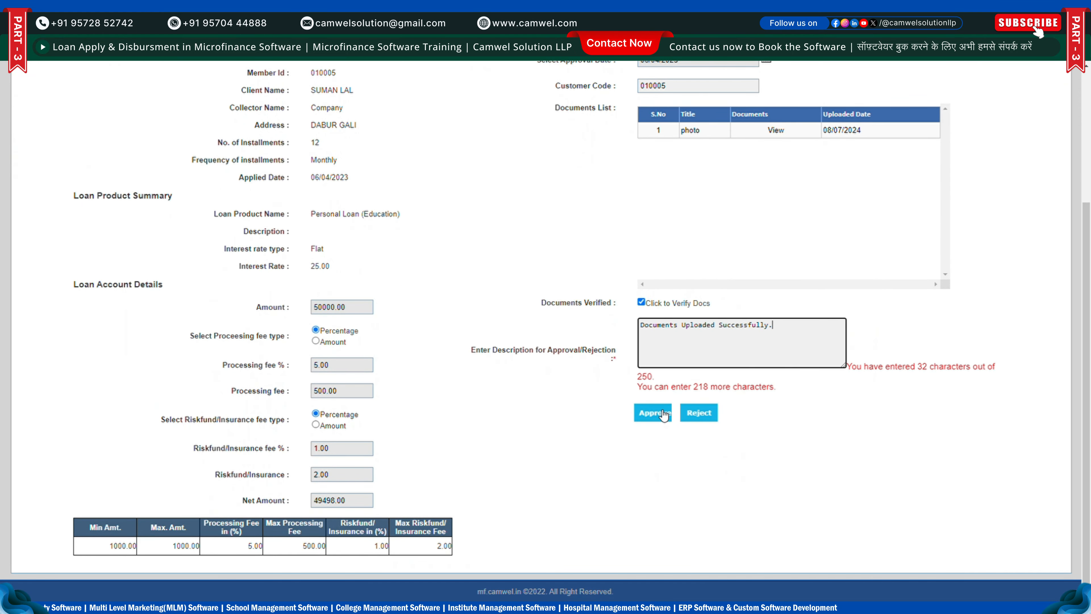
left_click(652, 413)
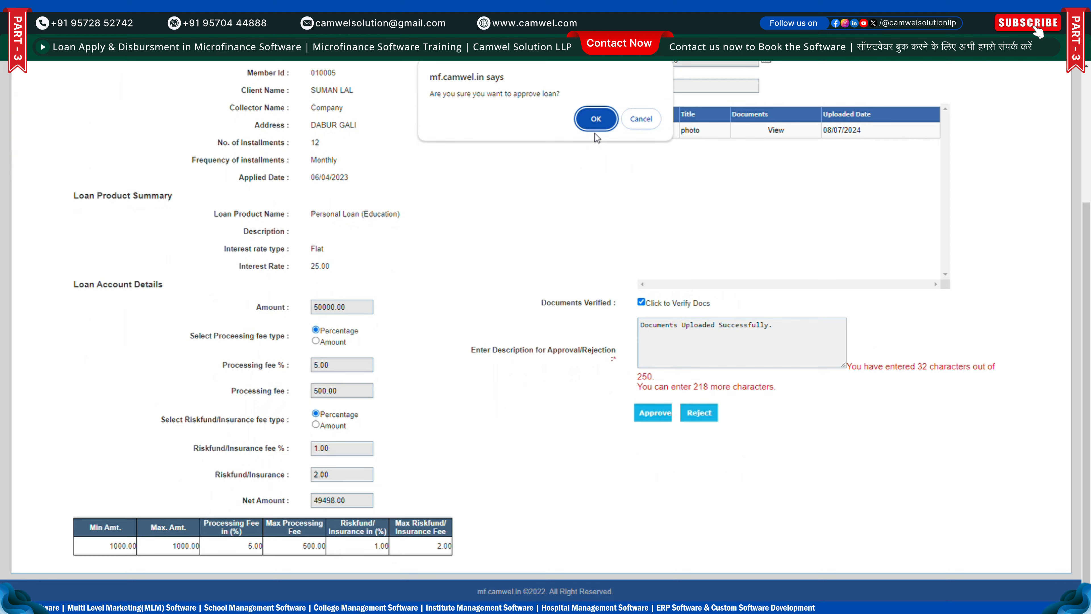
left_click(602, 123)
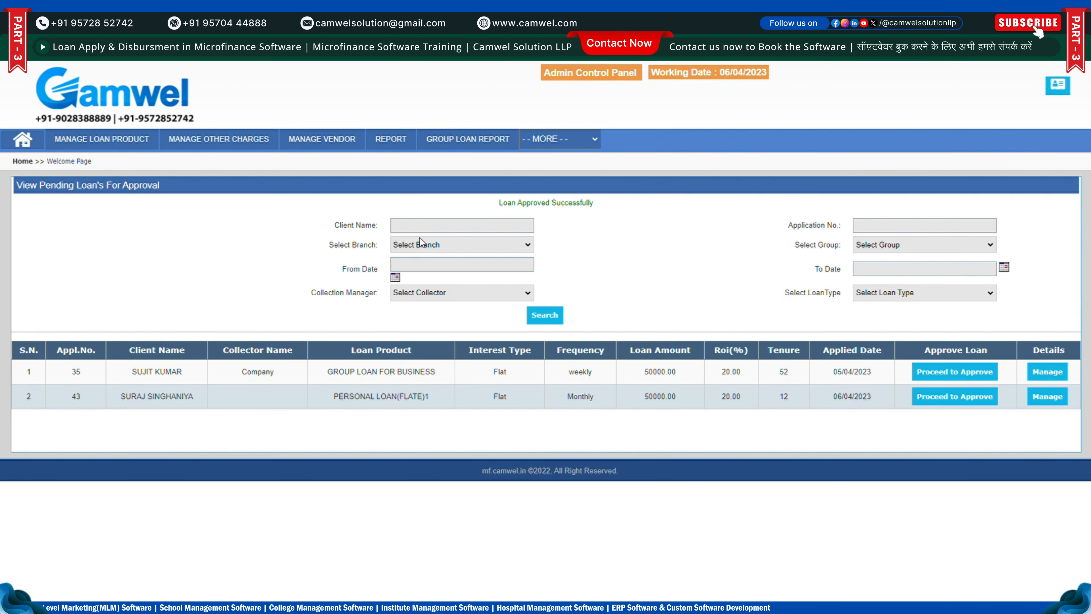
left_click_drag(498, 203, 600, 199)
left_click(601, 200)
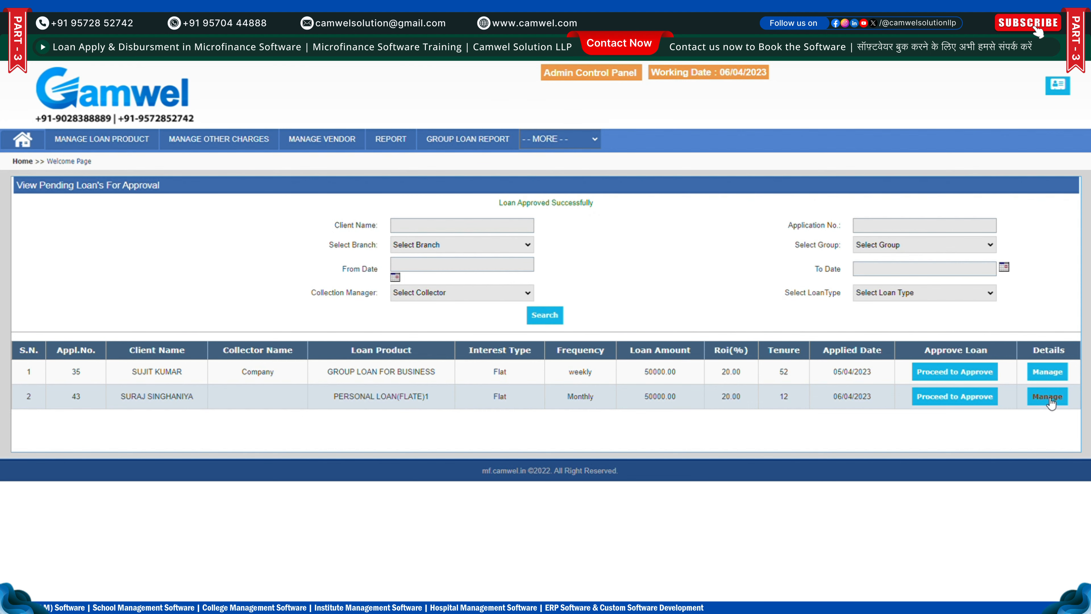
List the approved loan accounts and open the disbursement of the Personal Loan (Education) entry
mouse_move(381, 139)
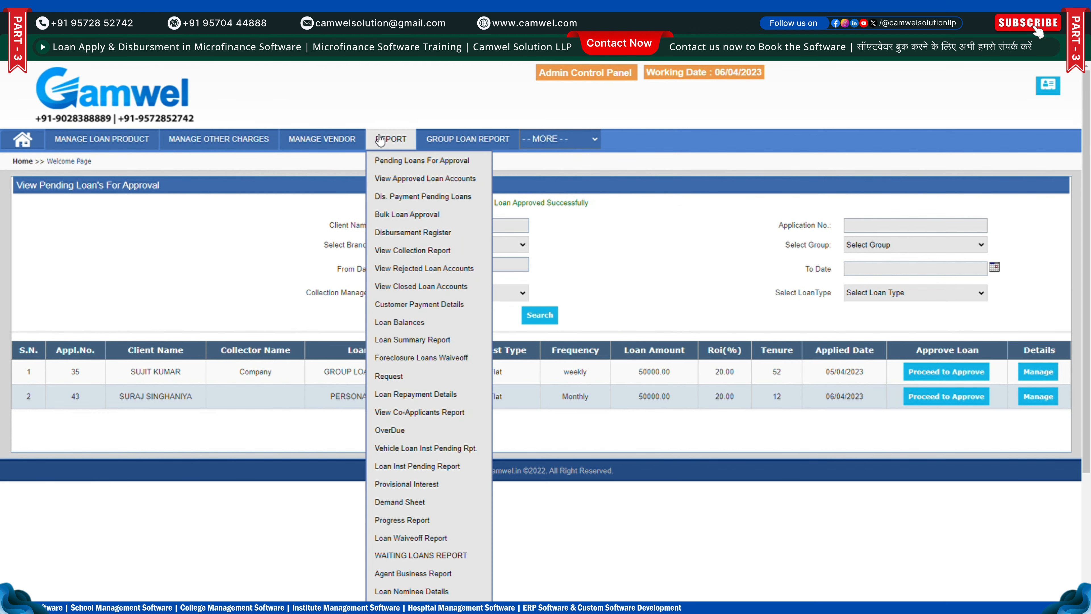
left_click(389, 178)
left_click(544, 285)
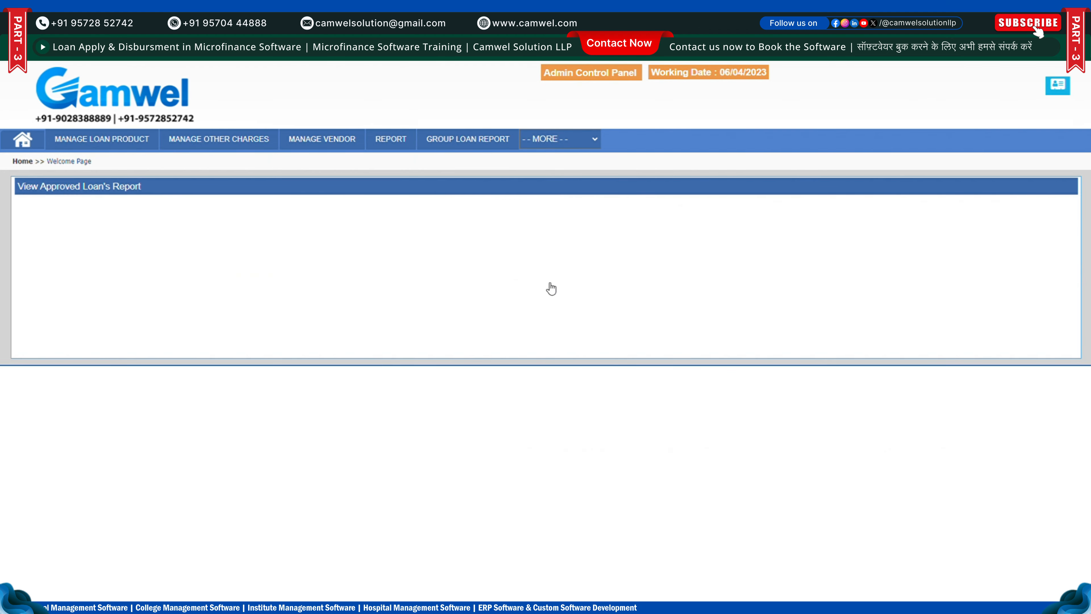
scroll(524, 318, "down", 10)
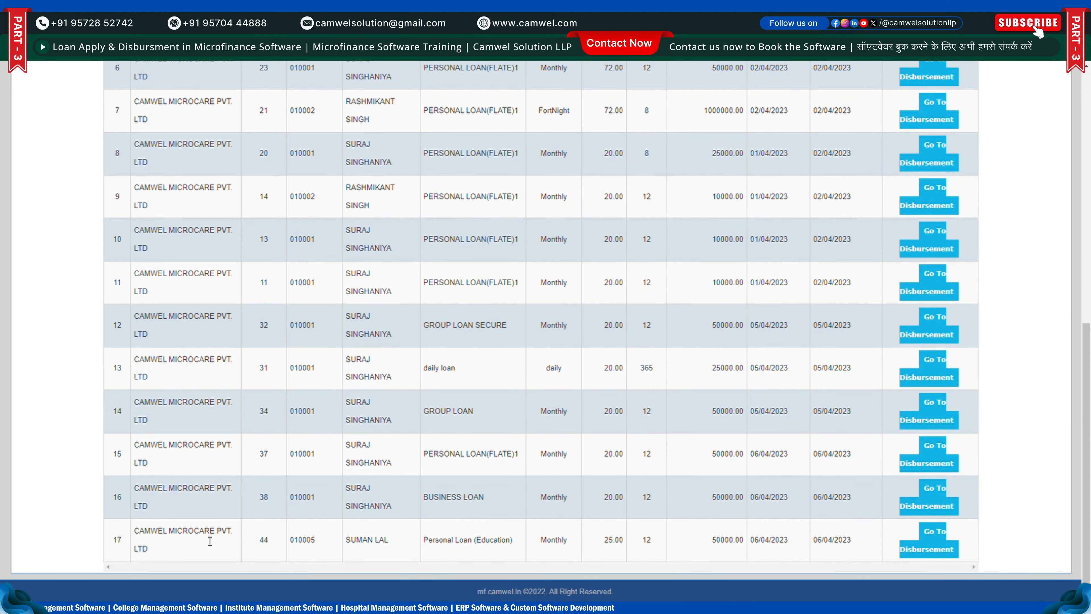
left_click_drag(255, 543, 861, 542)
left_click(936, 546)
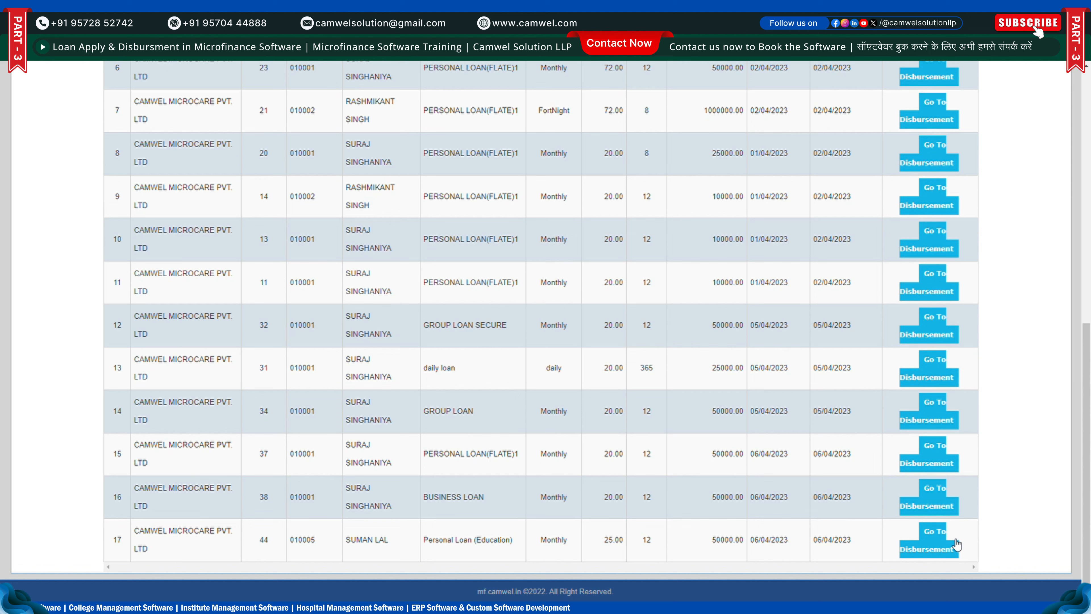
left_click(937, 545)
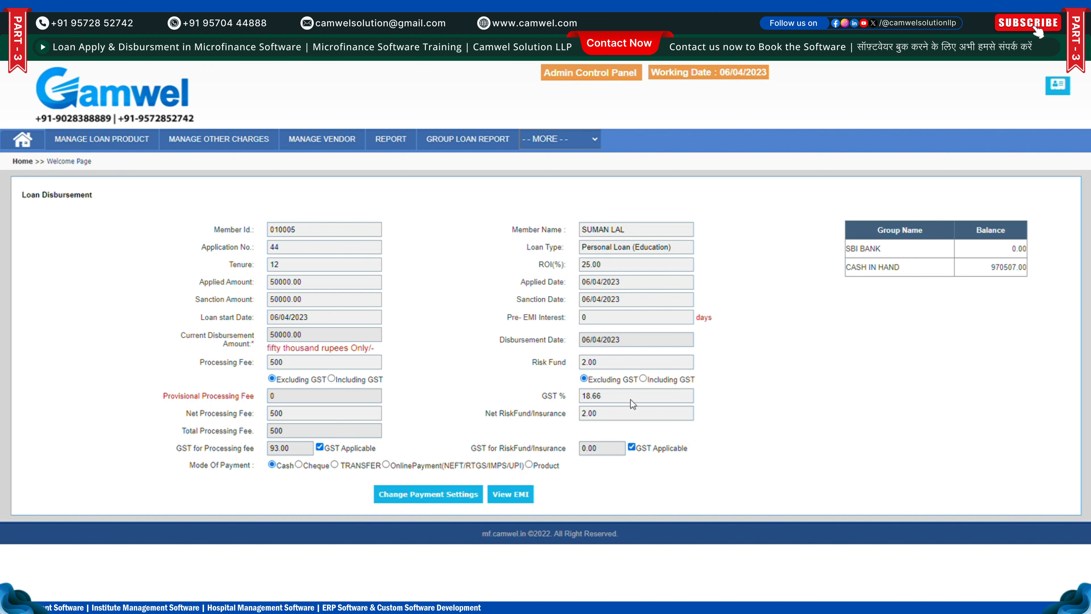
Review the loan disbursement details and payment modes, switching GST for the processing fee off and on again
left_click_drag(213, 233, 285, 290)
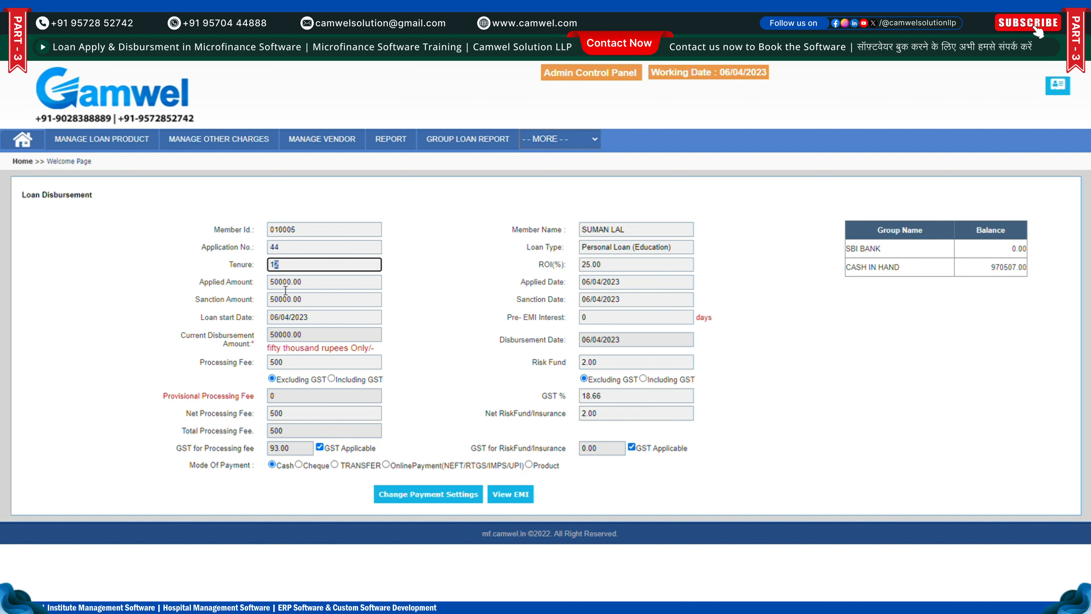
left_click(332, 300)
left_click(400, 304)
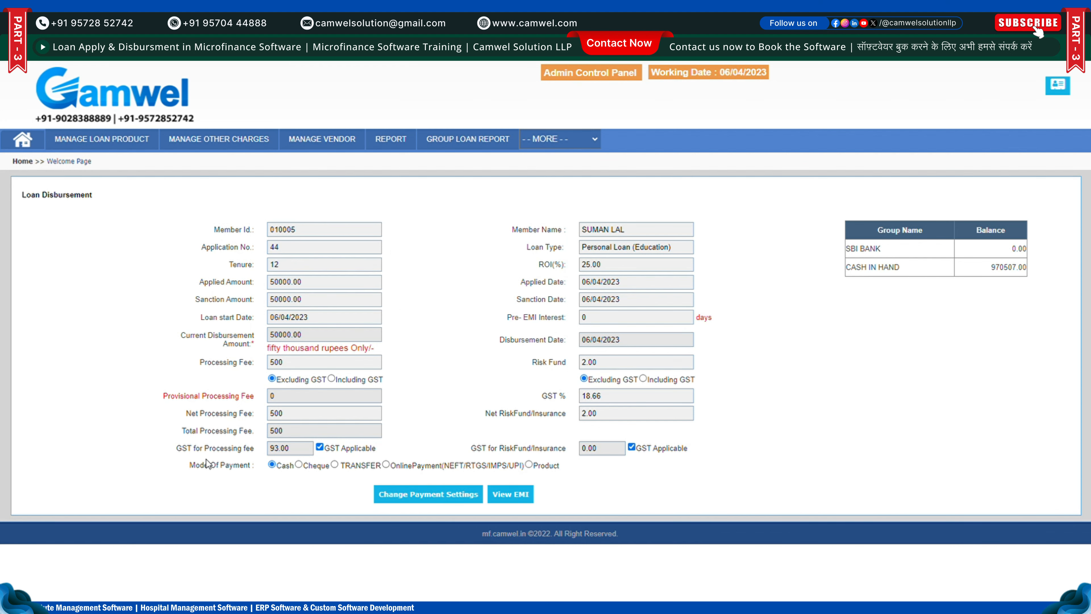
left_click_drag(185, 471, 196, 468)
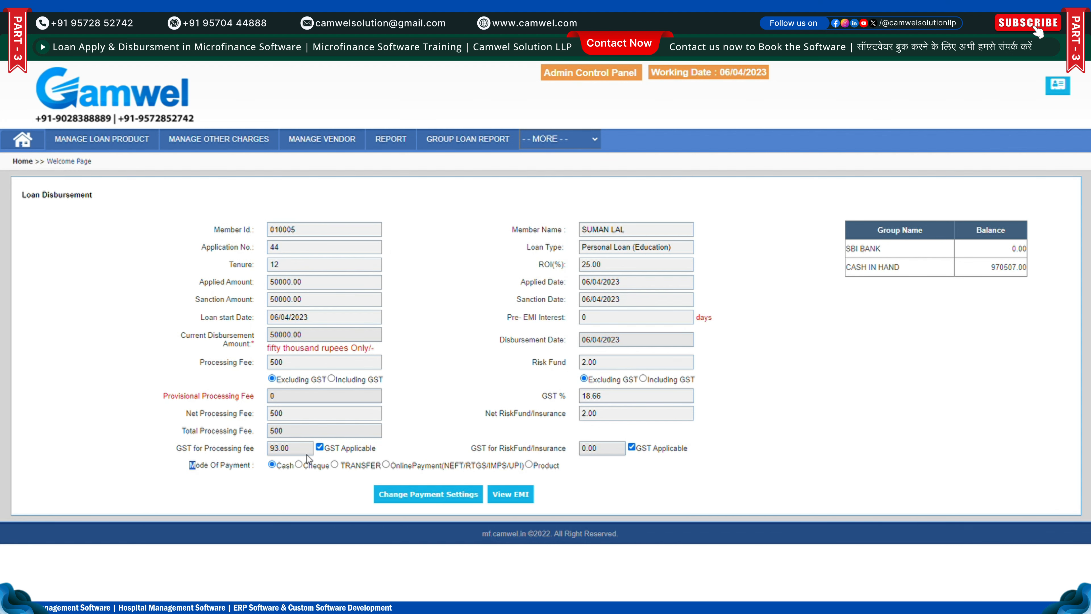
left_click(319, 448)
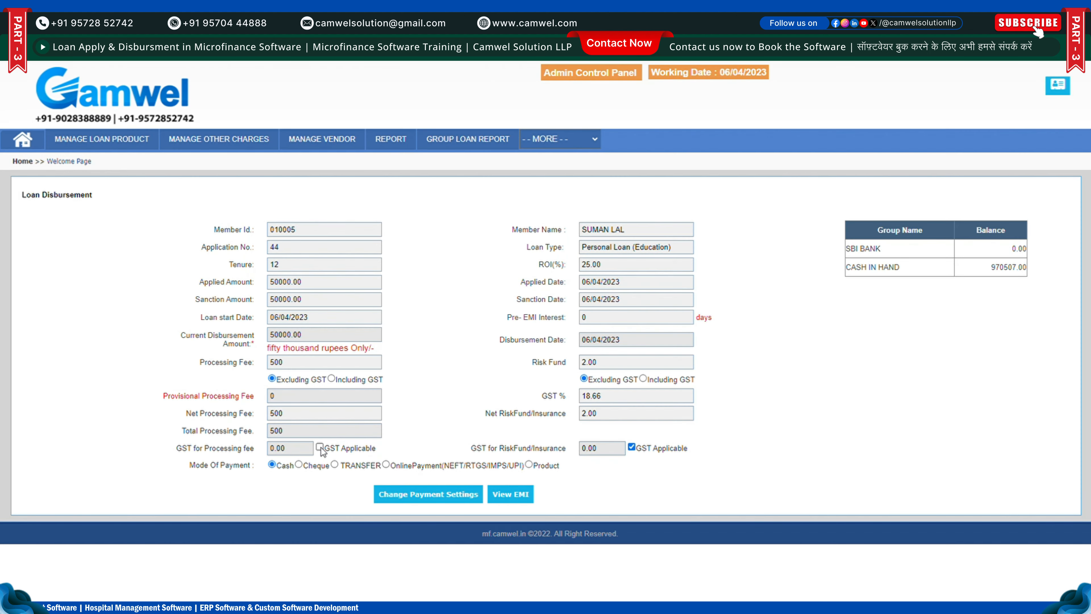
left_click(319, 448)
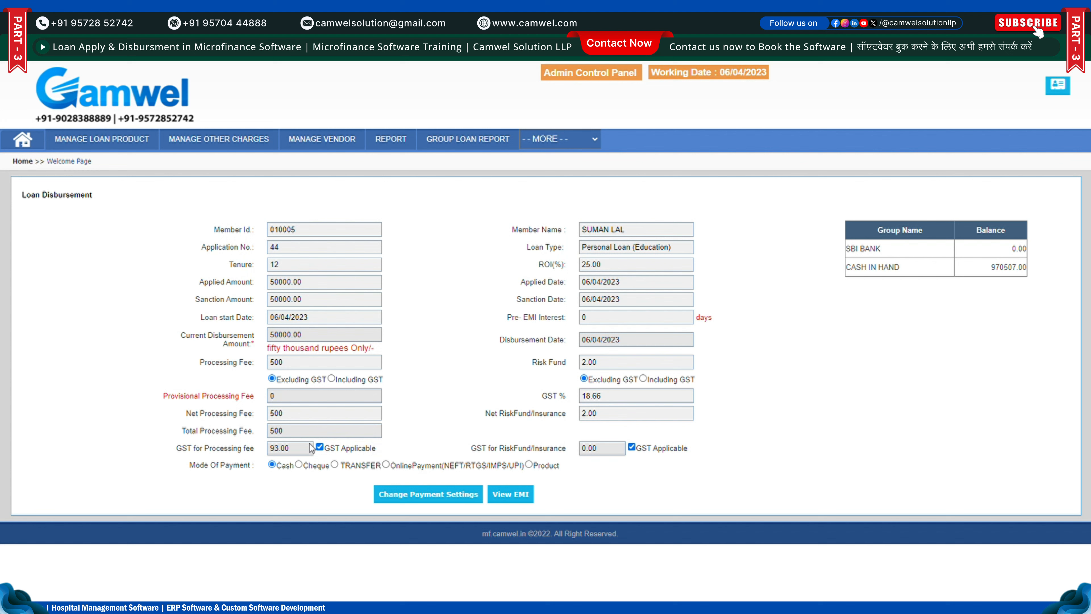
left_click_drag(179, 468, 567, 474)
left_click(566, 474)
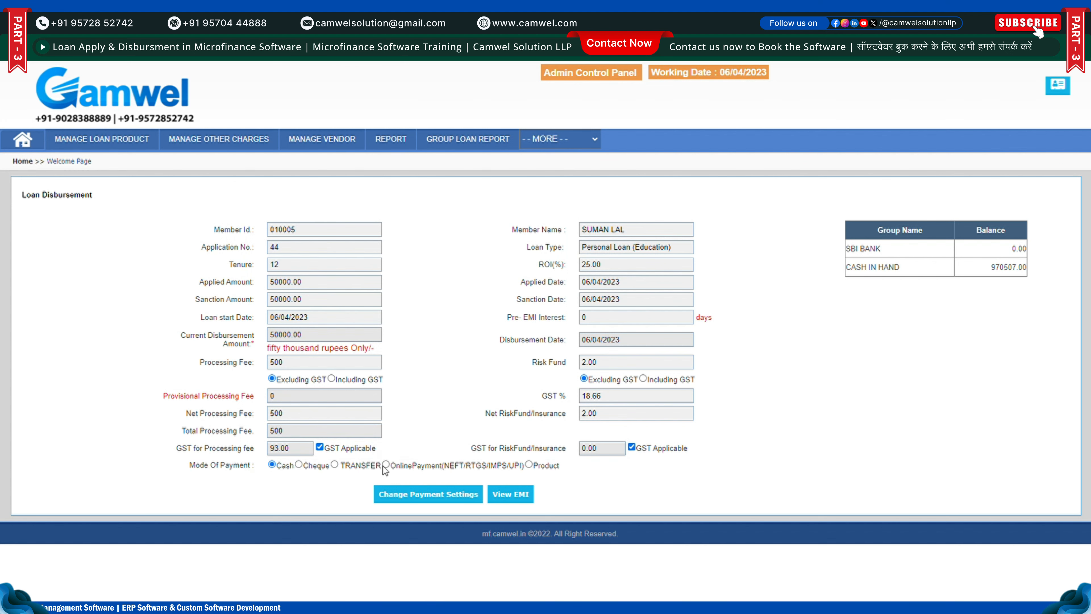
Check the SBI BANK and CASH IN HAND balances on the loan disbursement page
double_click(853, 254)
left_click_drag(852, 273, 911, 268)
left_click(958, 271)
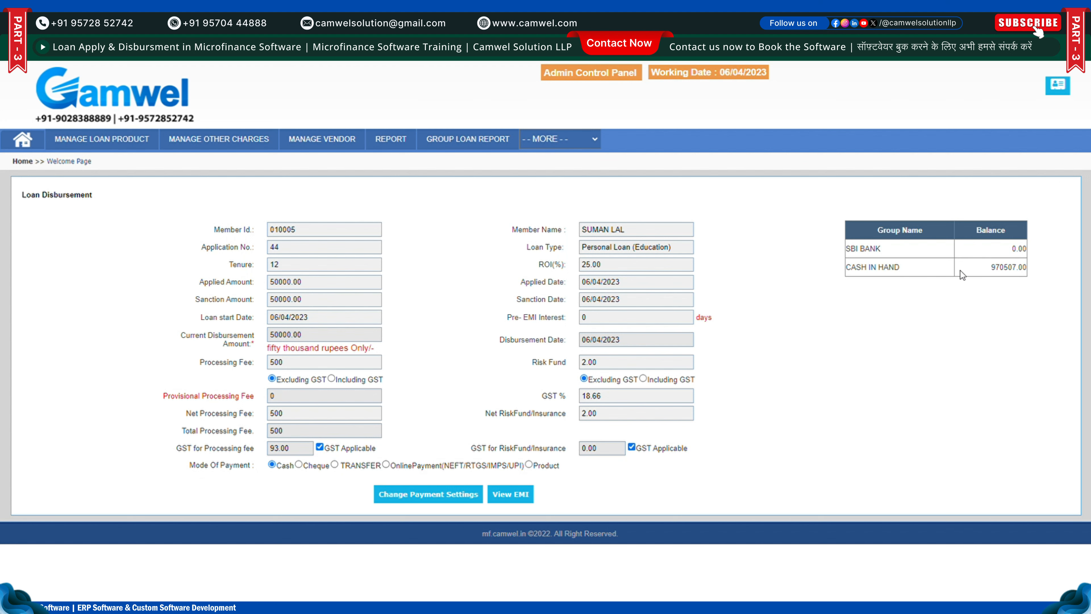
left_click_drag(991, 272, 1027, 279)
left_click(1031, 279)
left_click_drag(851, 254, 882, 255)
left_click(843, 303)
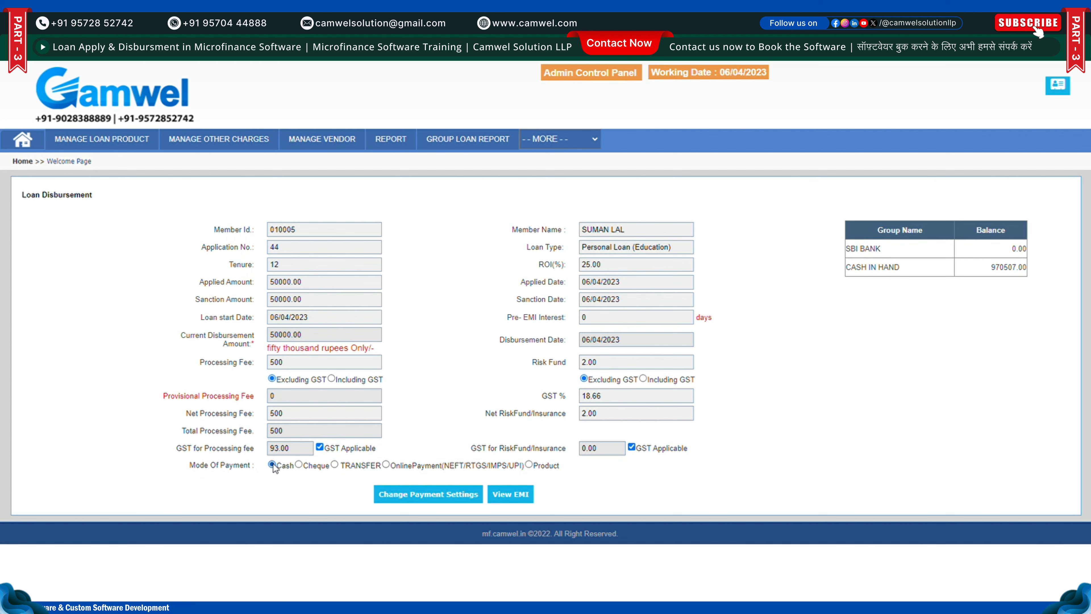
Generate the EMI schedule for the cash disbursement, review it and confirm the loan disbursement
left_click(511, 496)
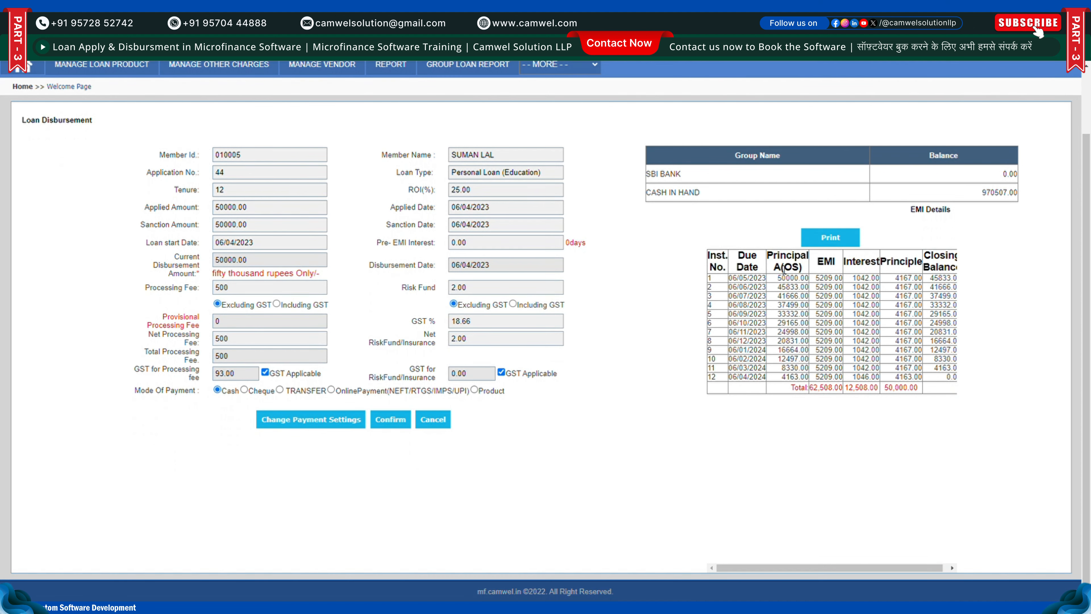
left_click_drag(709, 255, 974, 377)
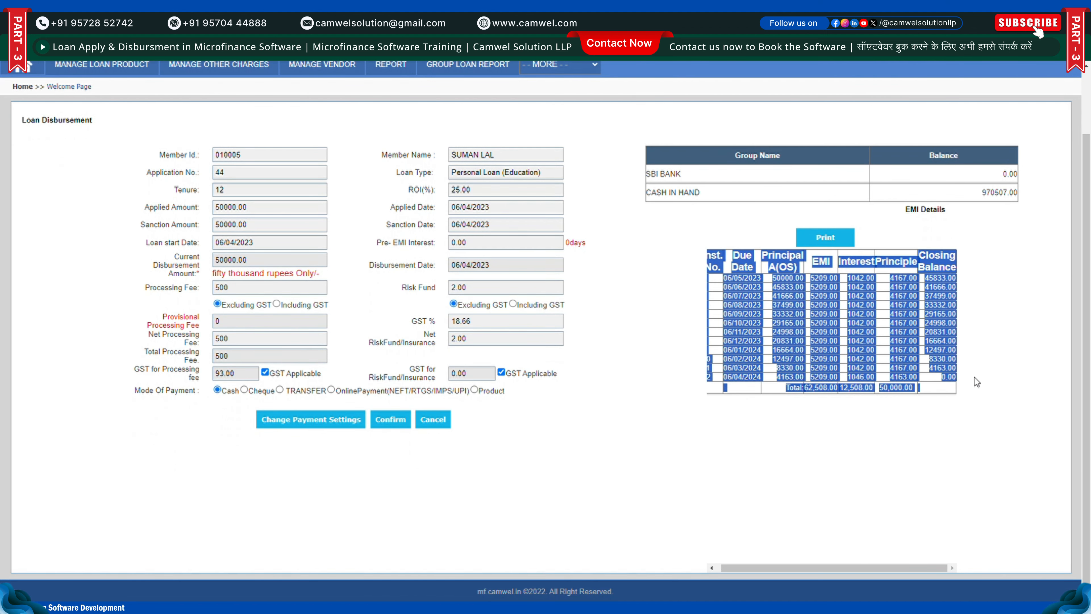
left_click(327, 439)
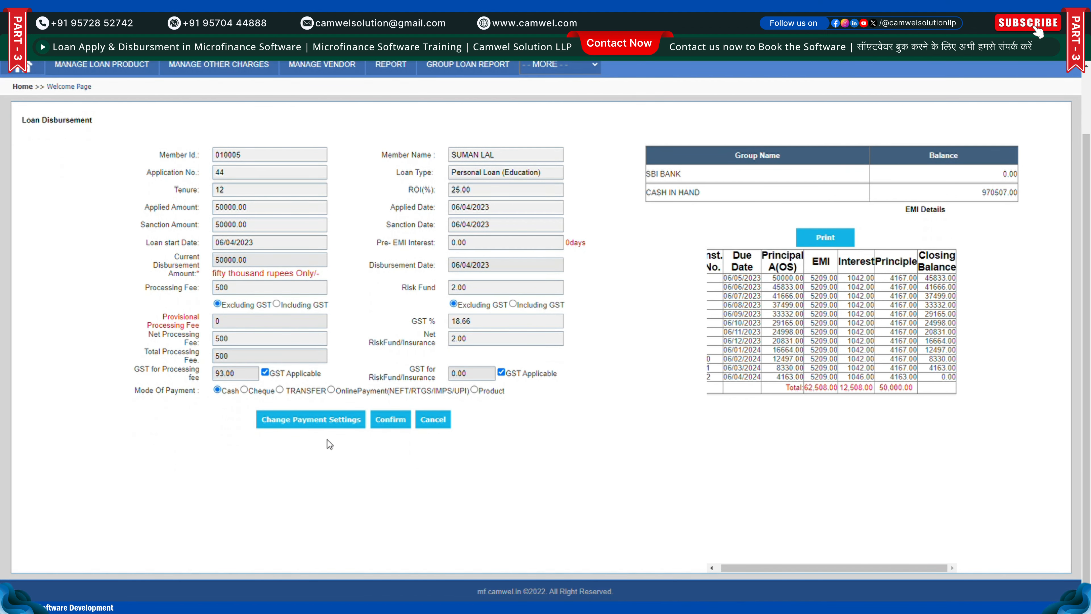
left_click(390, 426)
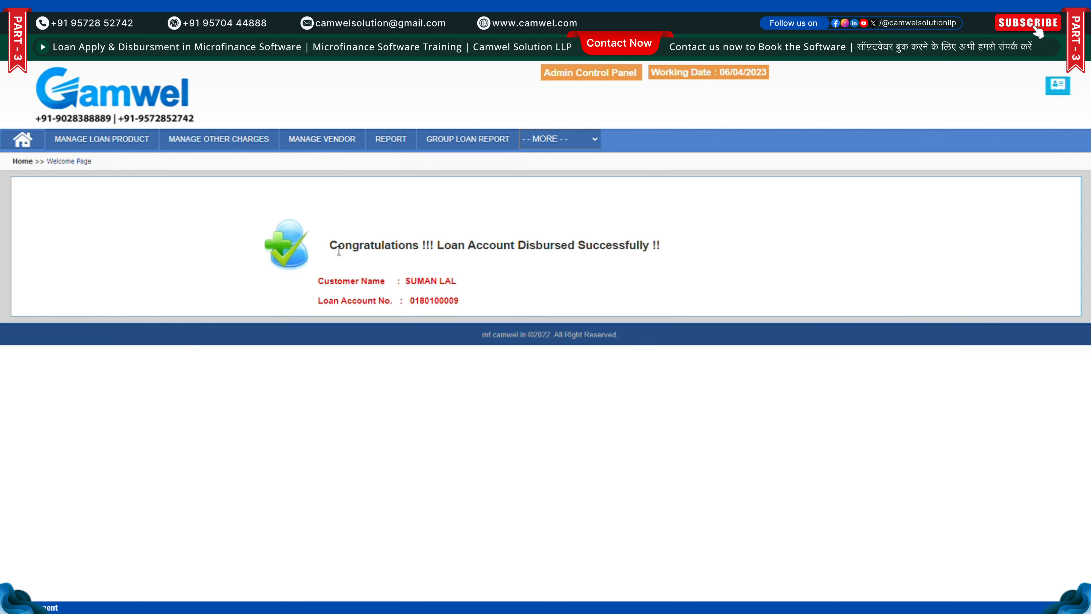
left_click_drag(329, 246, 672, 249)
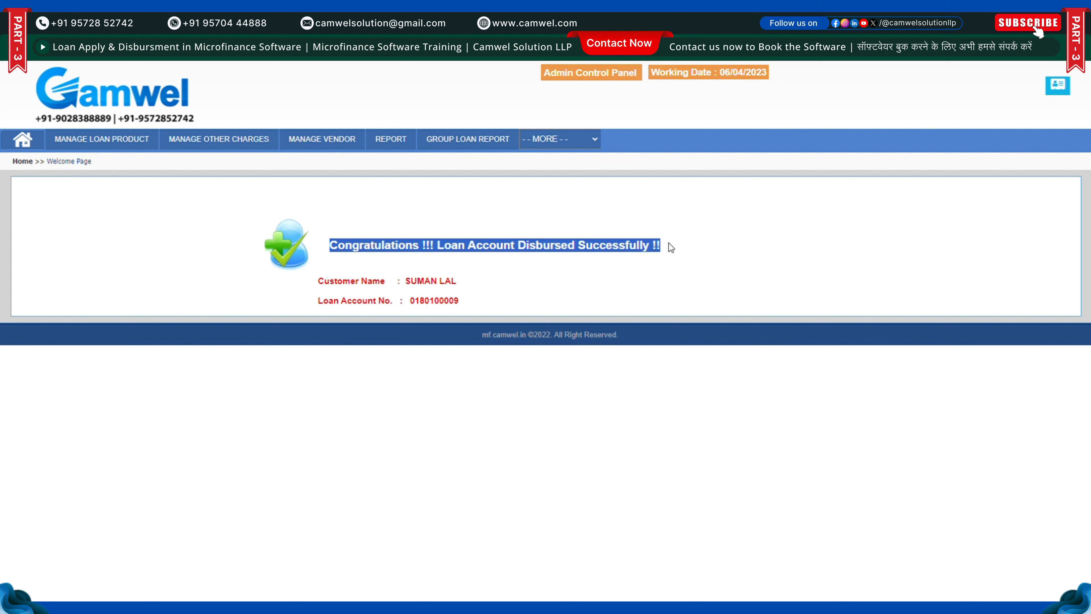
left_click(473, 144)
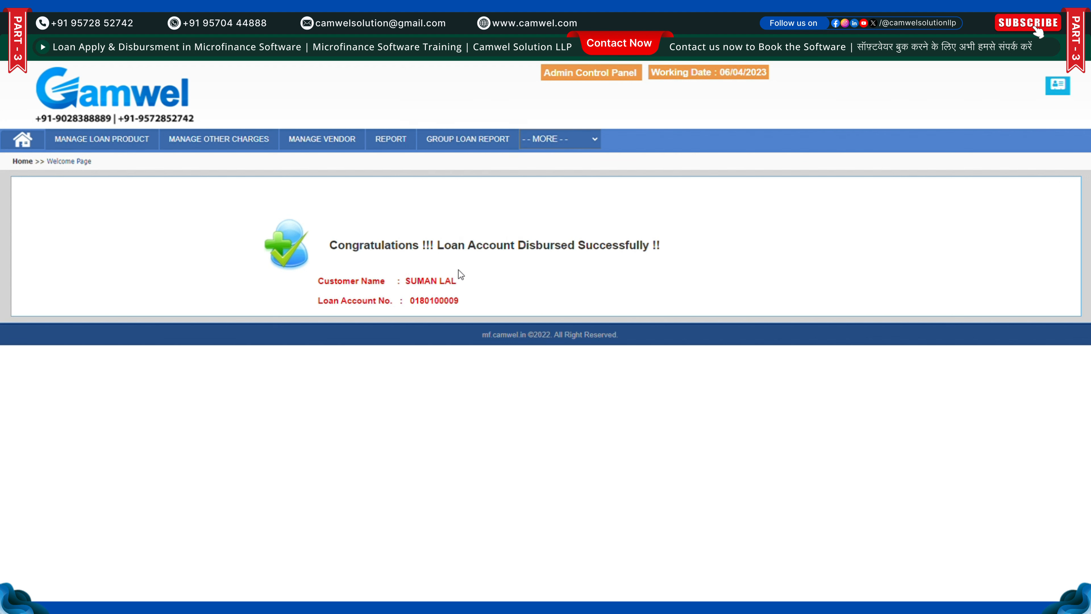
left_click_drag(337, 249, 679, 250)
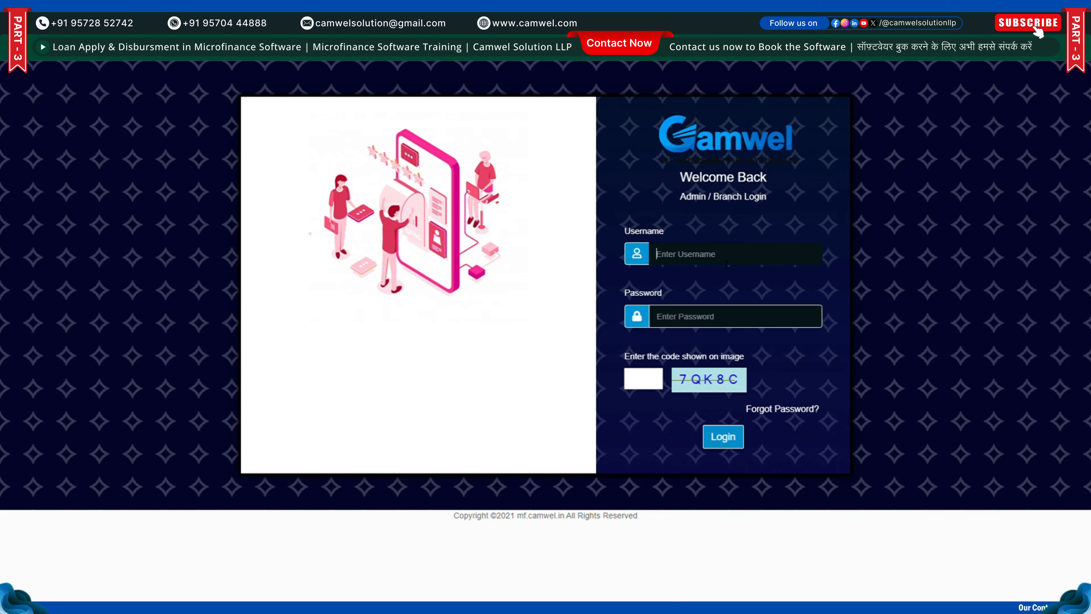
Log in to the branch account with the branch username and password, entering the verification code shown on the image
left_click(773, 289)
left_click(648, 384)
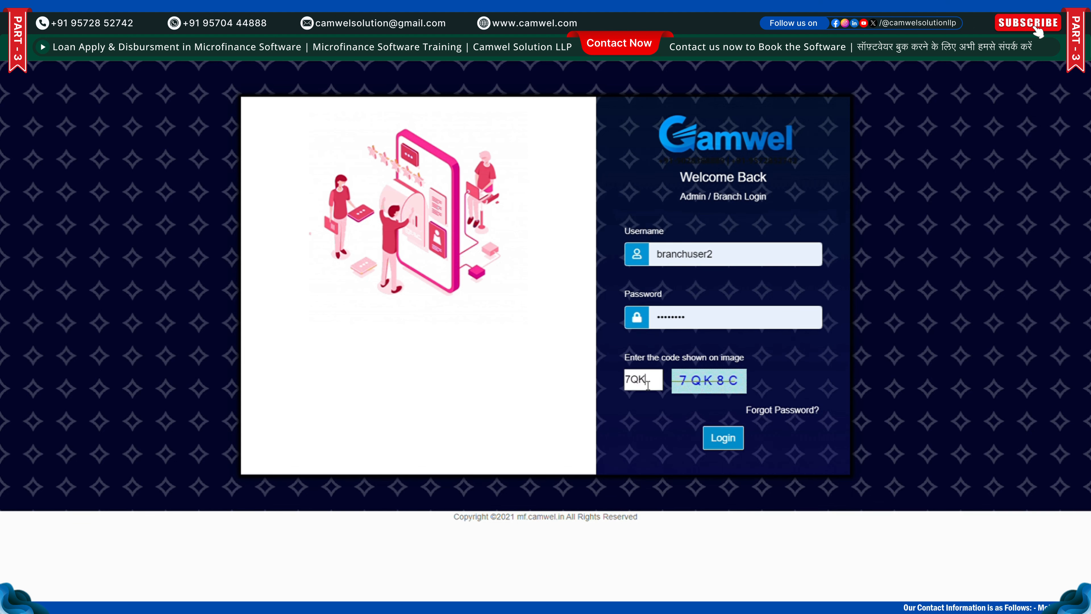
type("7QK8C")
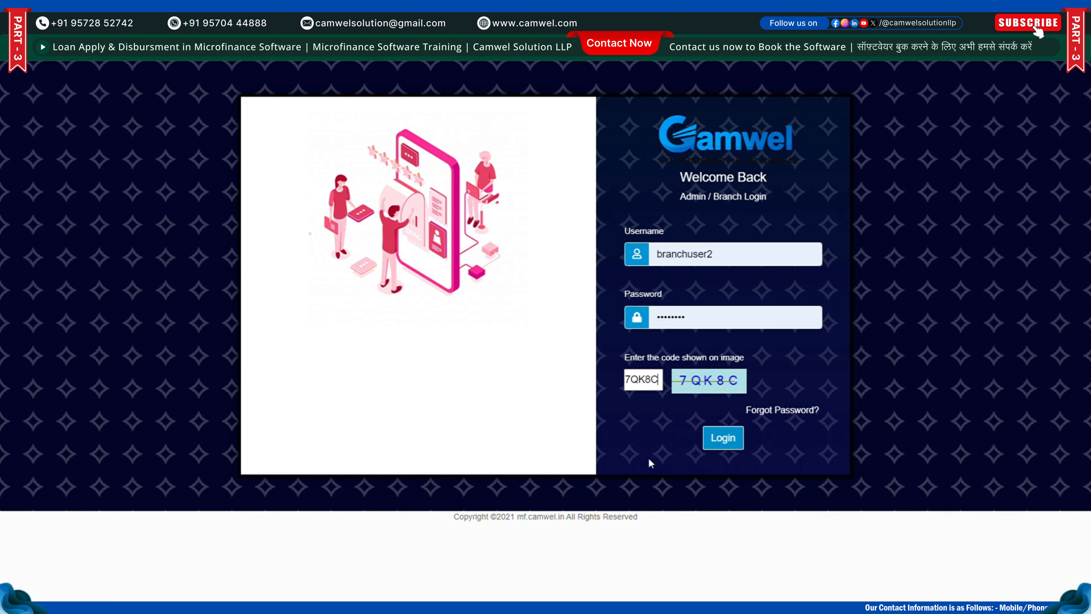
left_click(724, 438)
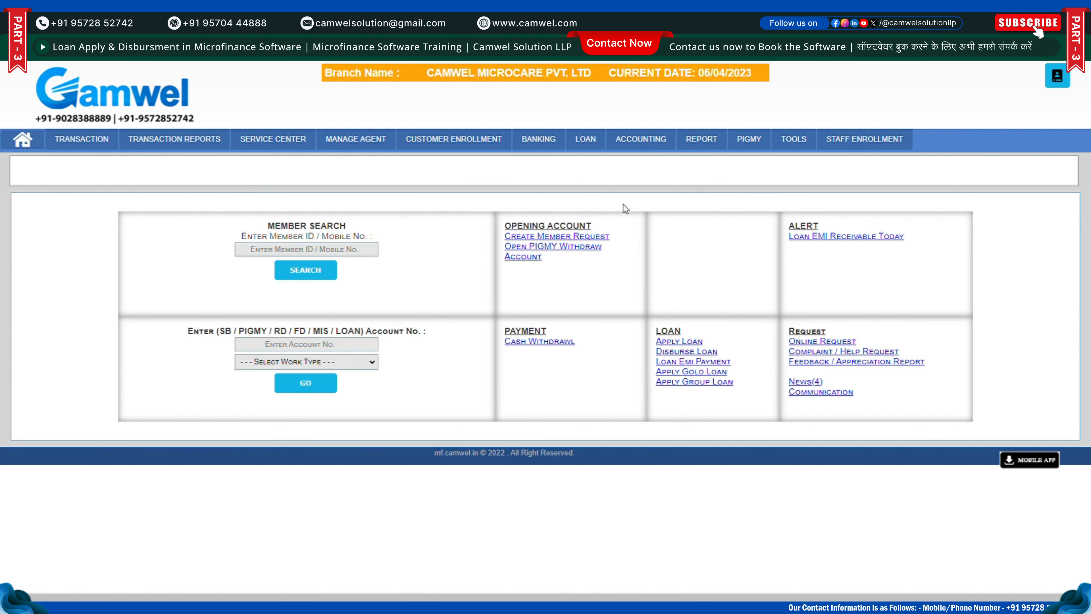
List today's loan disbursement payments, send the Personal Loan (Education) payment for approval and read the receipt message
mouse_move(105, 156)
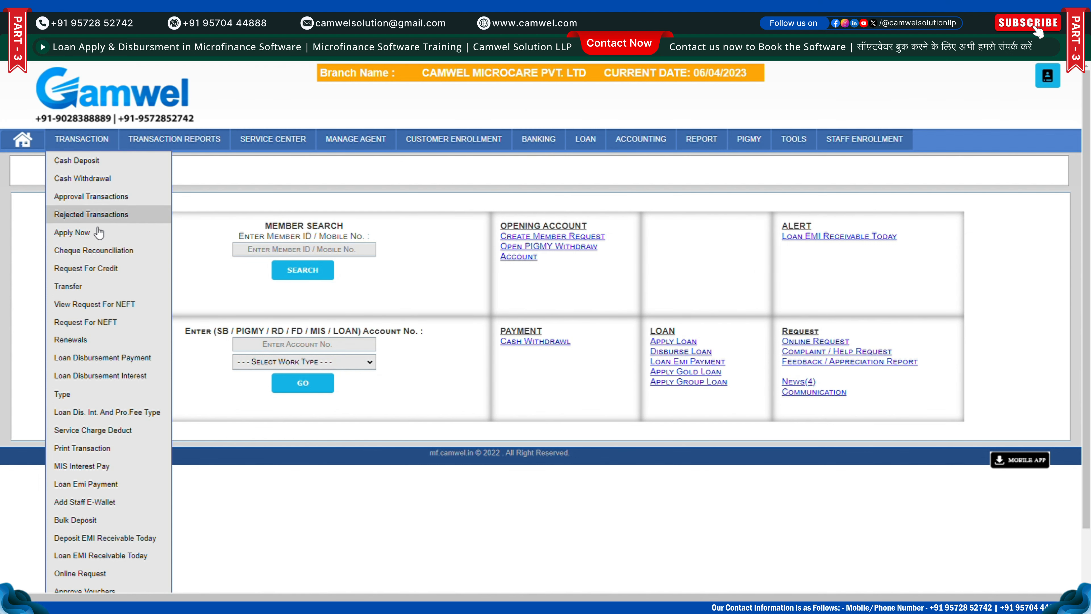
left_click(140, 359)
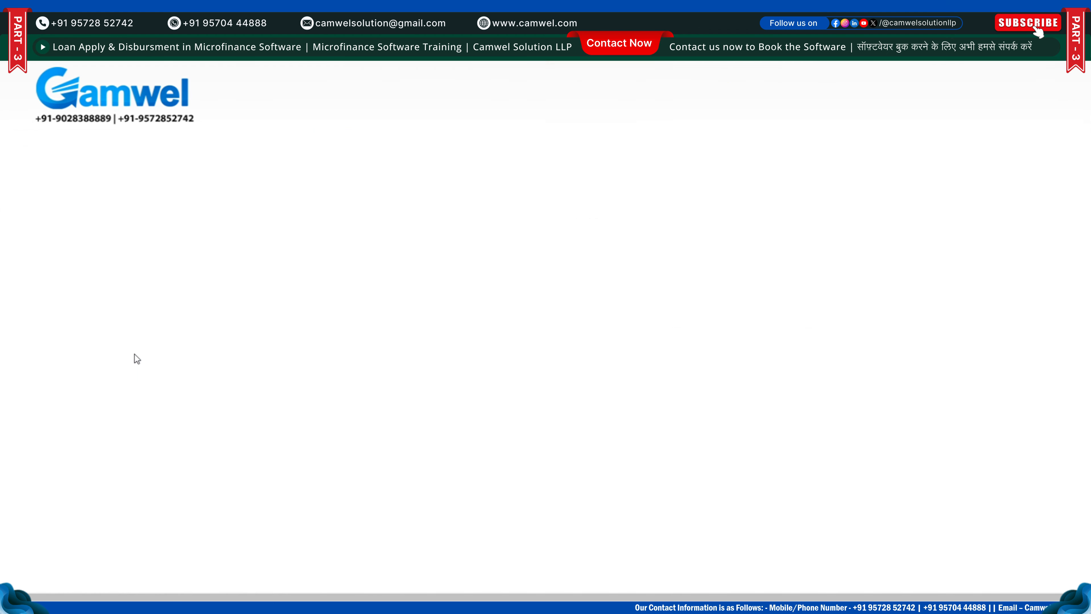
left_click(544, 320)
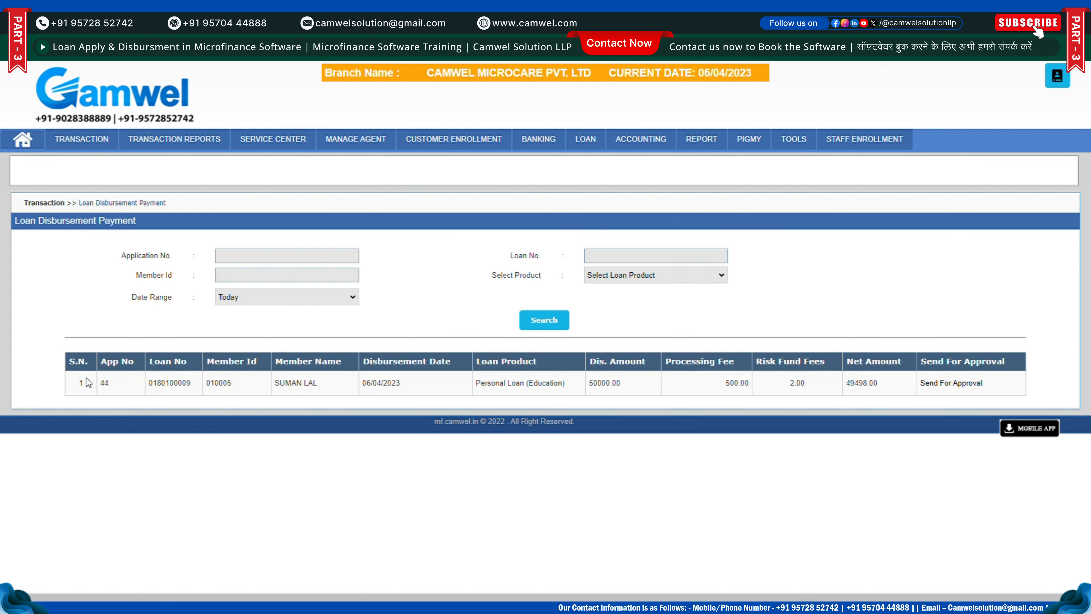
left_click_drag(84, 382, 883, 391)
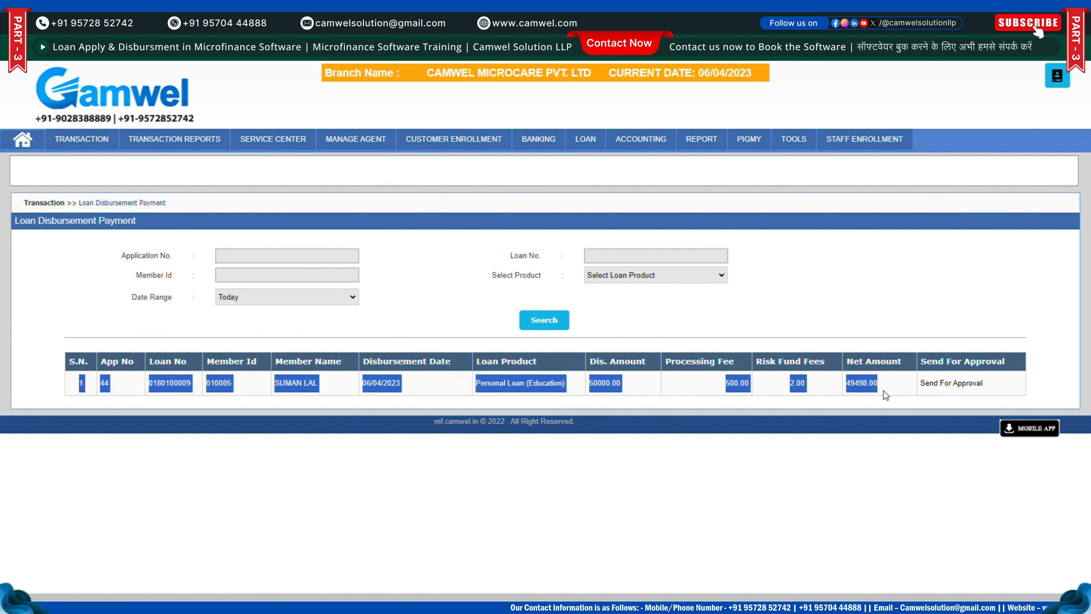
left_click(966, 383)
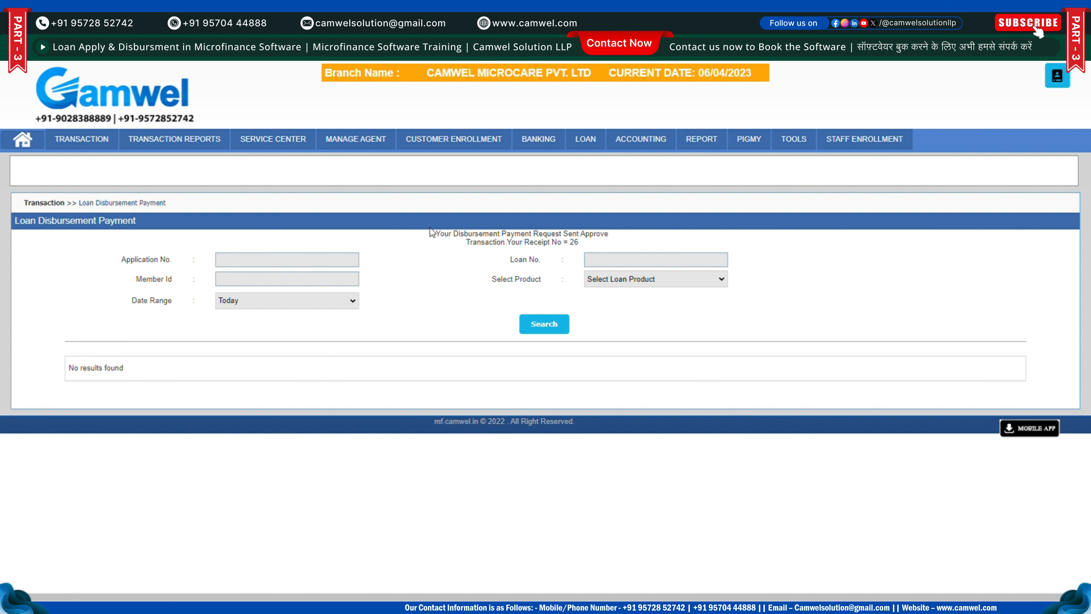
left_click_drag(432, 232, 621, 237)
key("ctrl+plus")
key("ctrl+plus")
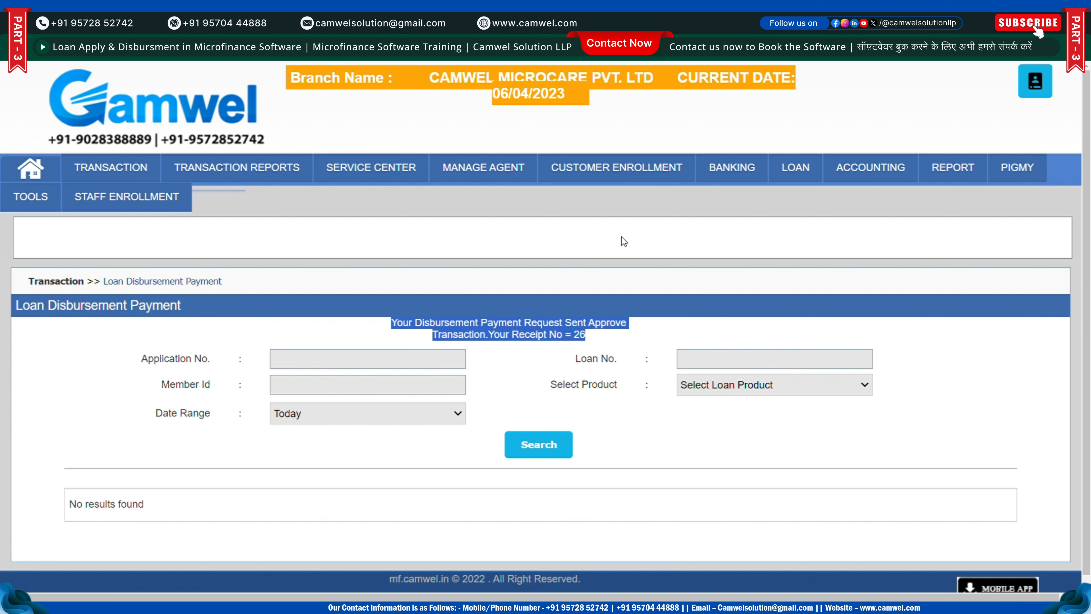
key("ctrl+minus")
left_click(543, 274)
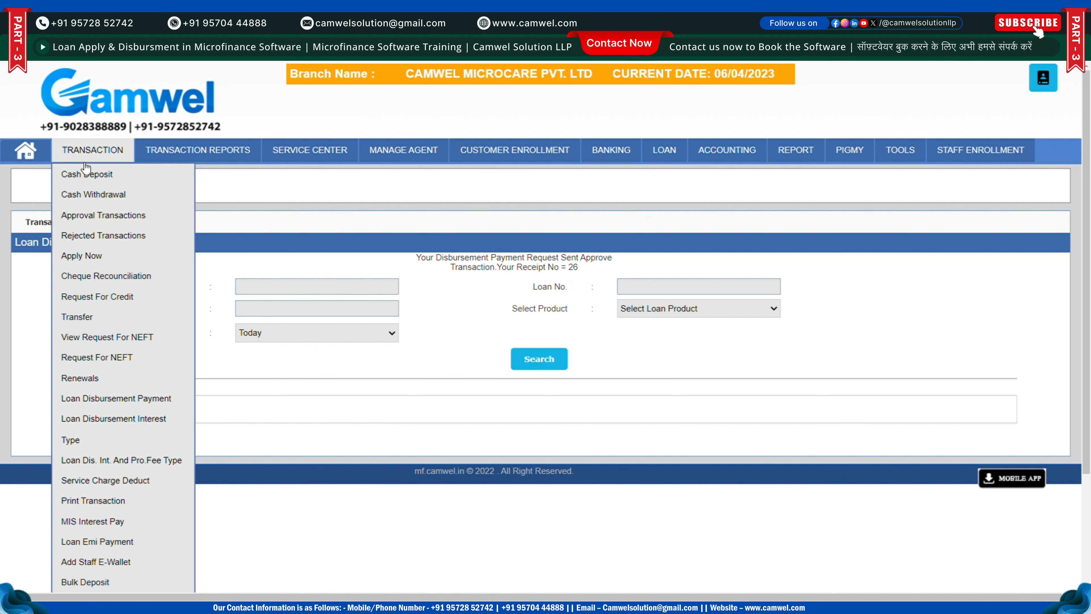
Review the pending cash loan disbursement under approval transactions, checking its voucher, name and amount, and approve it
left_click(111, 216)
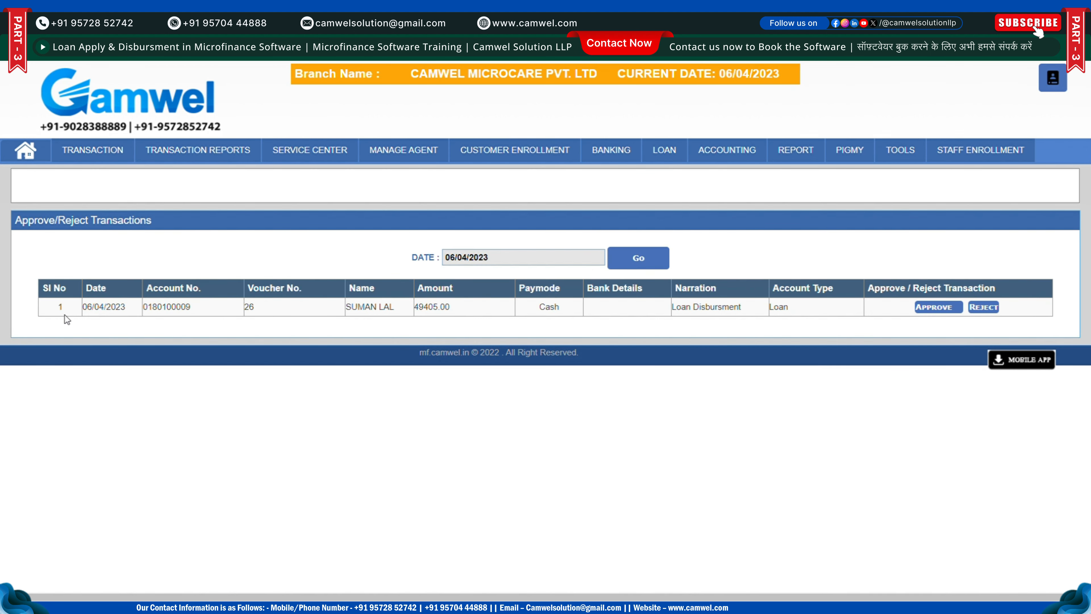
double_click(248, 306)
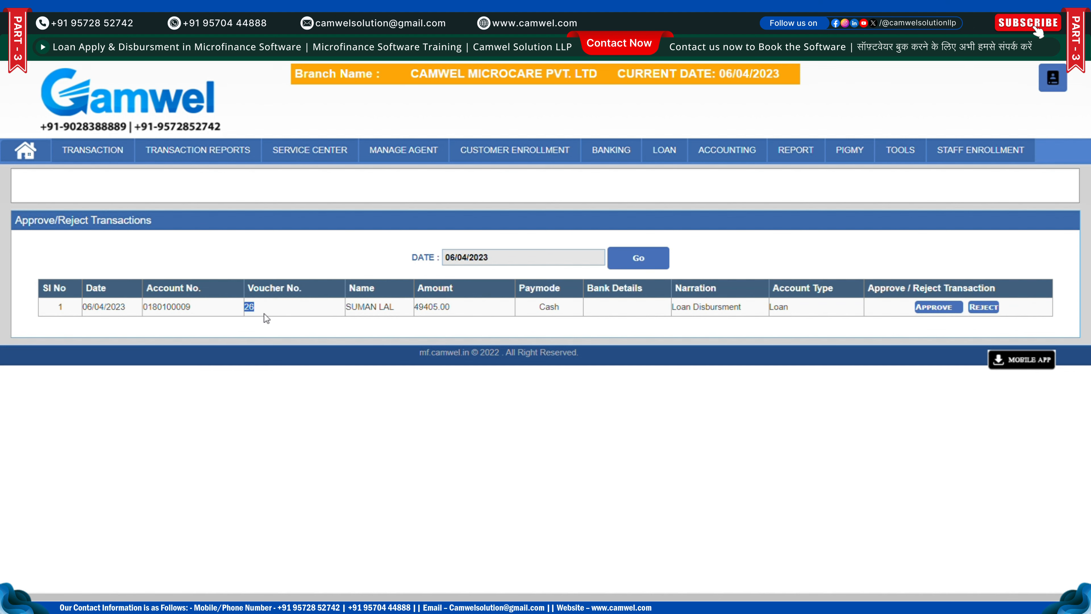
left_click_drag(404, 308, 359, 310)
left_click_drag(456, 317, 416, 314)
left_click(444, 315)
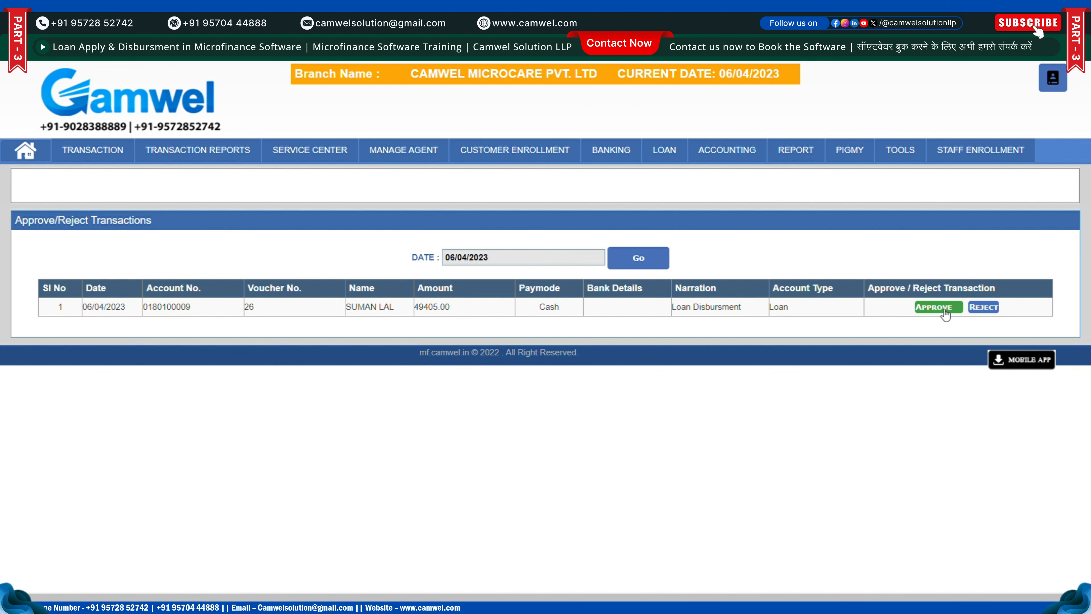
left_click(936, 307)
left_click(592, 118)
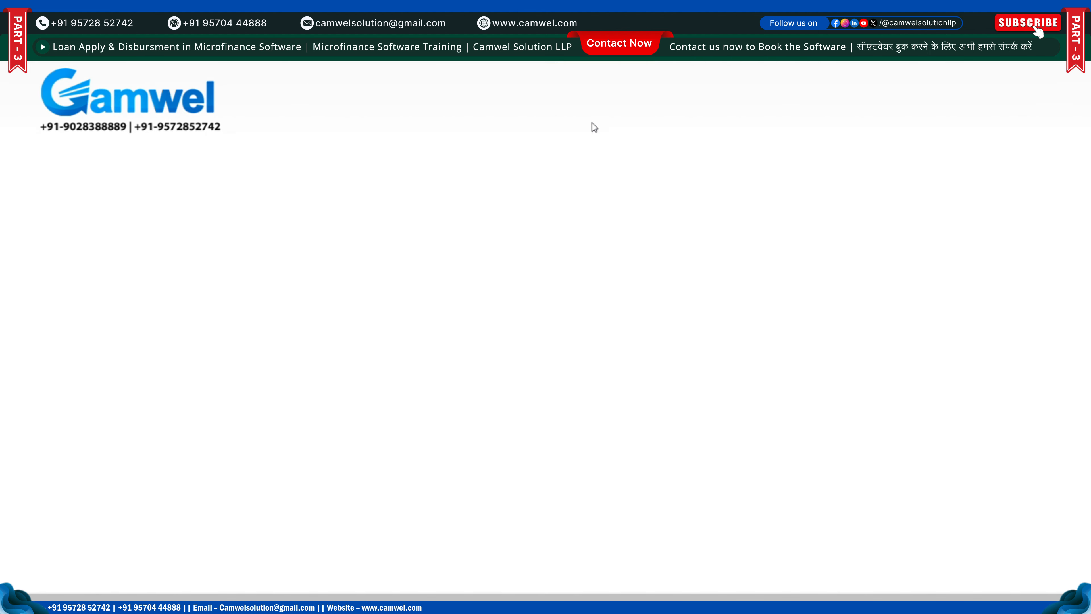
left_click_drag(314, 318, 681, 319)
left_click(681, 319)
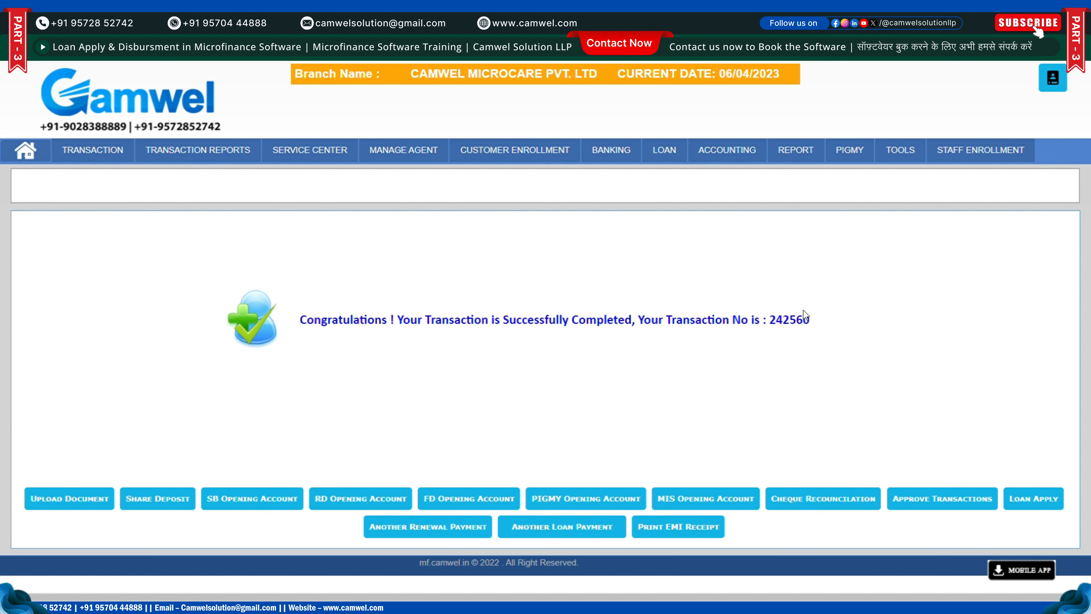
left_click_drag(831, 317, 791, 323)
left_click(889, 372)
Generate the user-wise transaction report for 06/04/2023 with all paymodes and check the entry of the approved loan disbursement
mouse_move(113, 160)
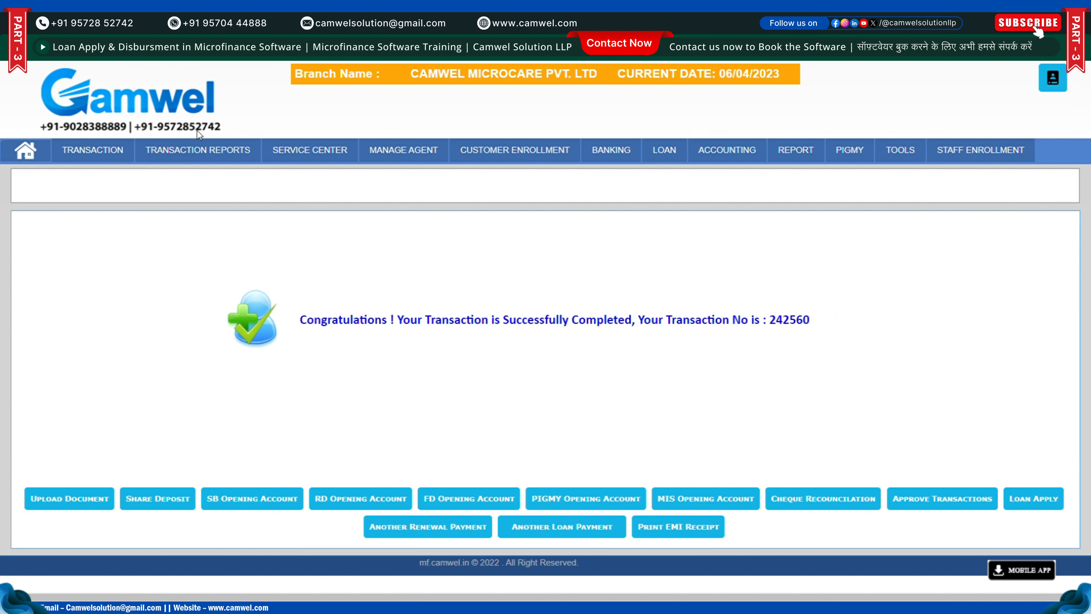
mouse_move(198, 149)
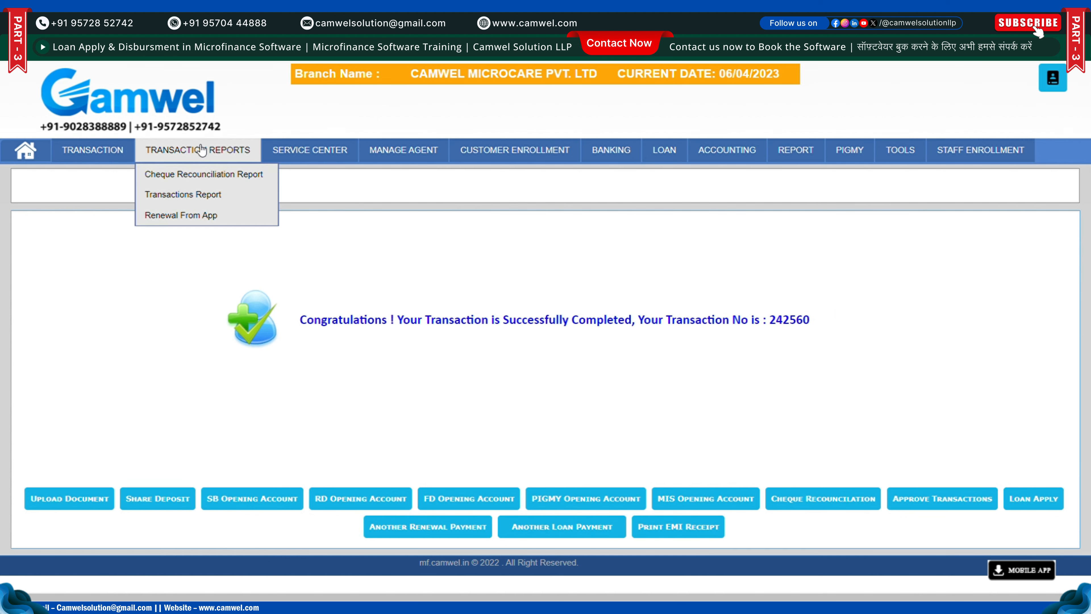
left_click(196, 194)
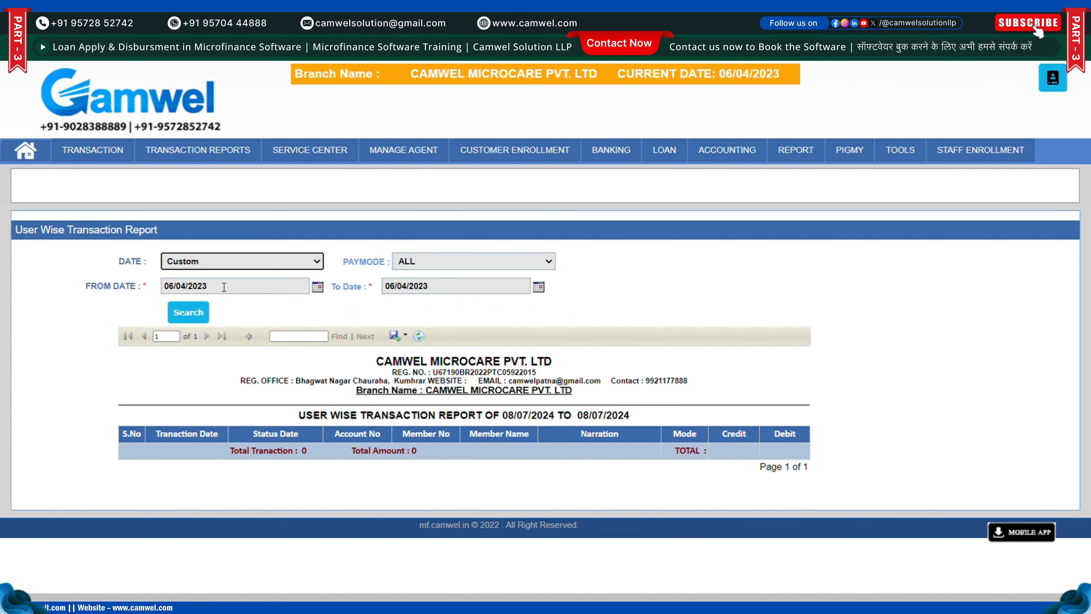
left_click(189, 312)
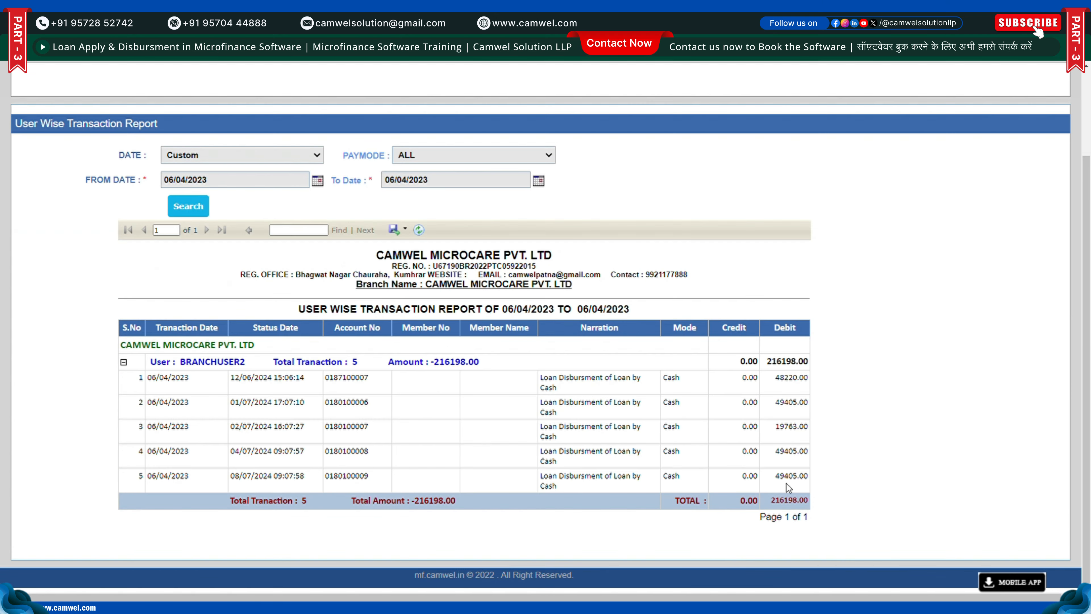
left_click_drag(785, 484, 141, 472)
scroll(566, 402, "up", 3)
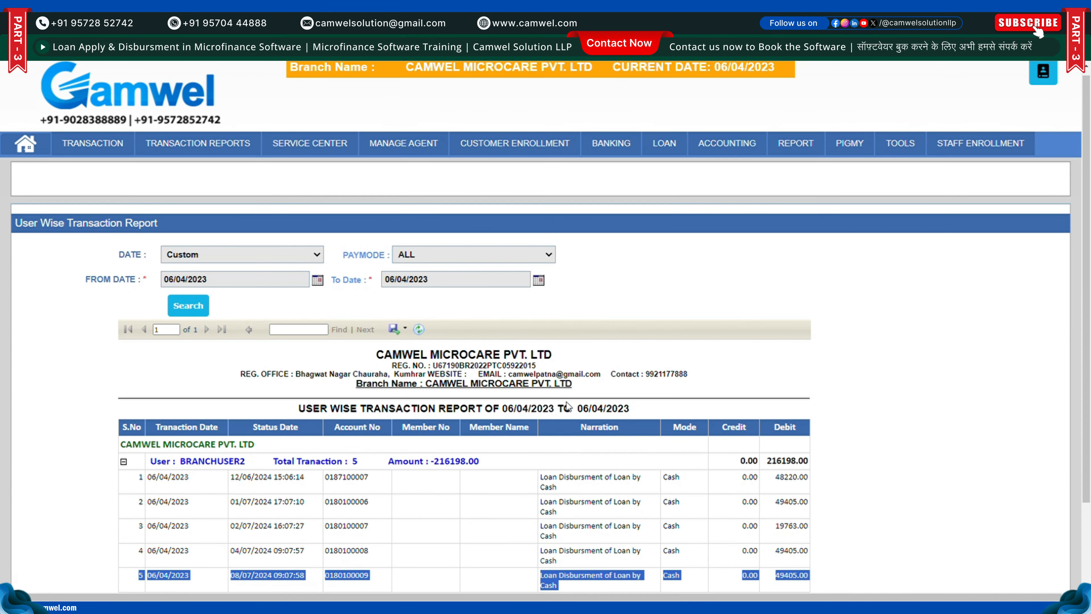
left_click(864, 312)
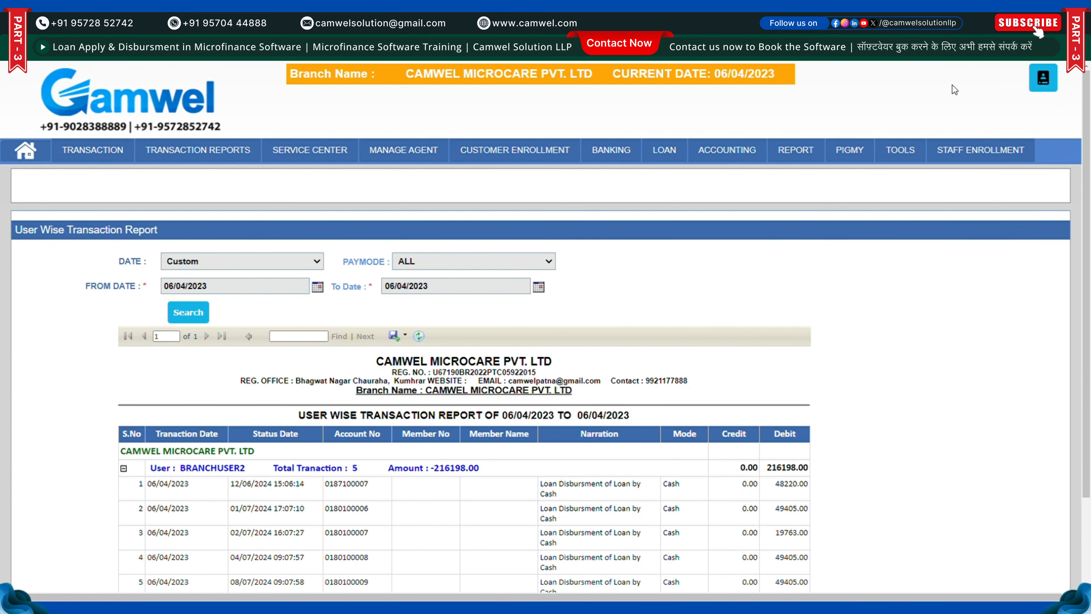
Open the account options of the logged-in branch user
mouse_move(1048, 74)
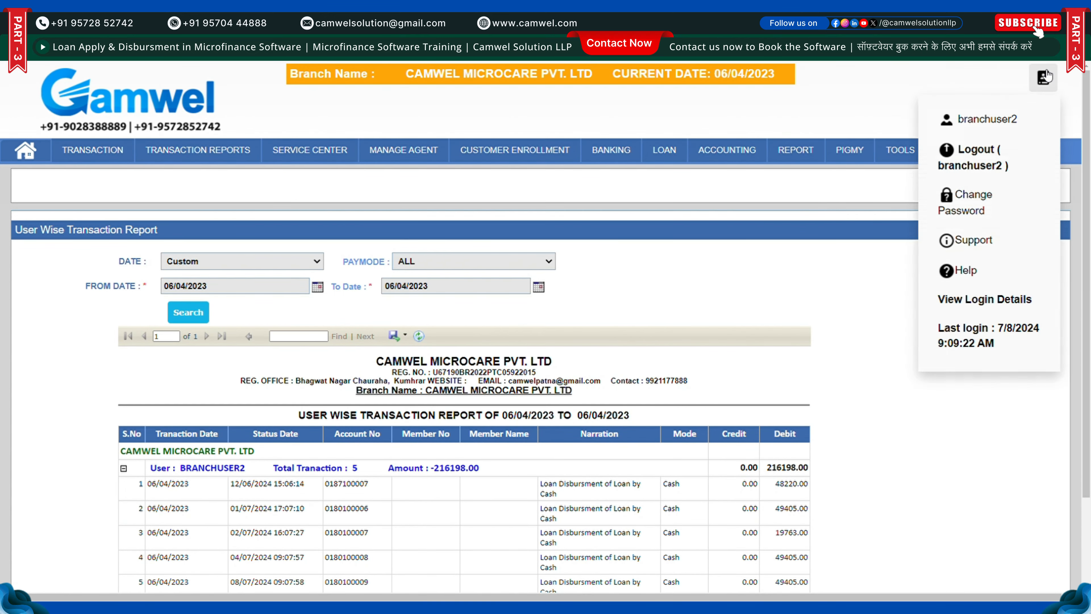